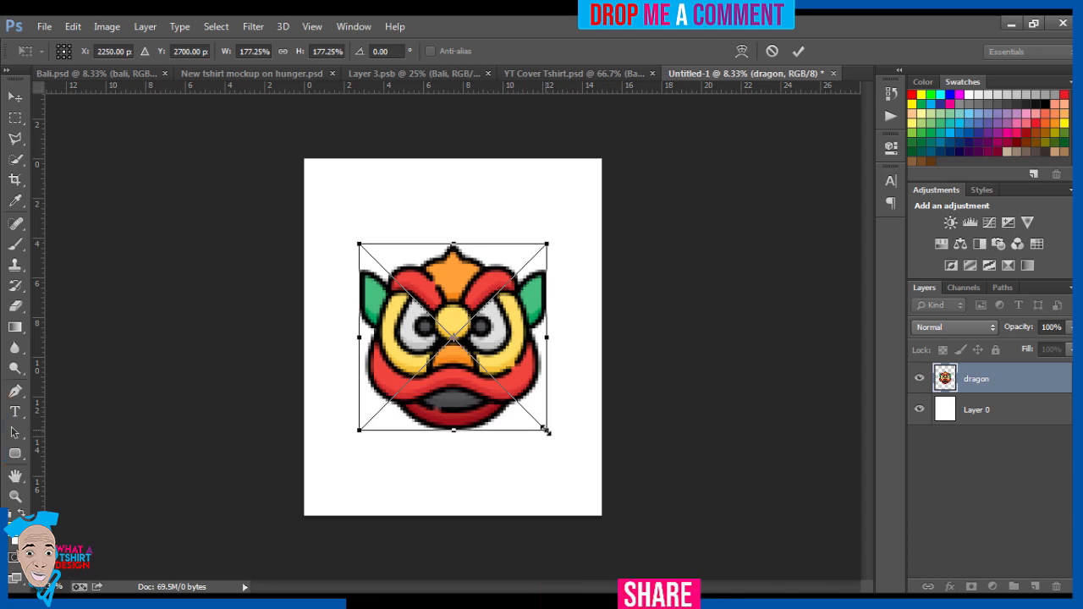
# Step: Scale the placed dragon image to about 168%, apply the transform, and move it straight up near the canvas's upper edge
pyautogui.moveTo(544, 428)
pyautogui.mouseDown()
pyautogui.moveTo(513, 389)
pyautogui.moveTo(543, 424)
pyautogui.mouseUp()
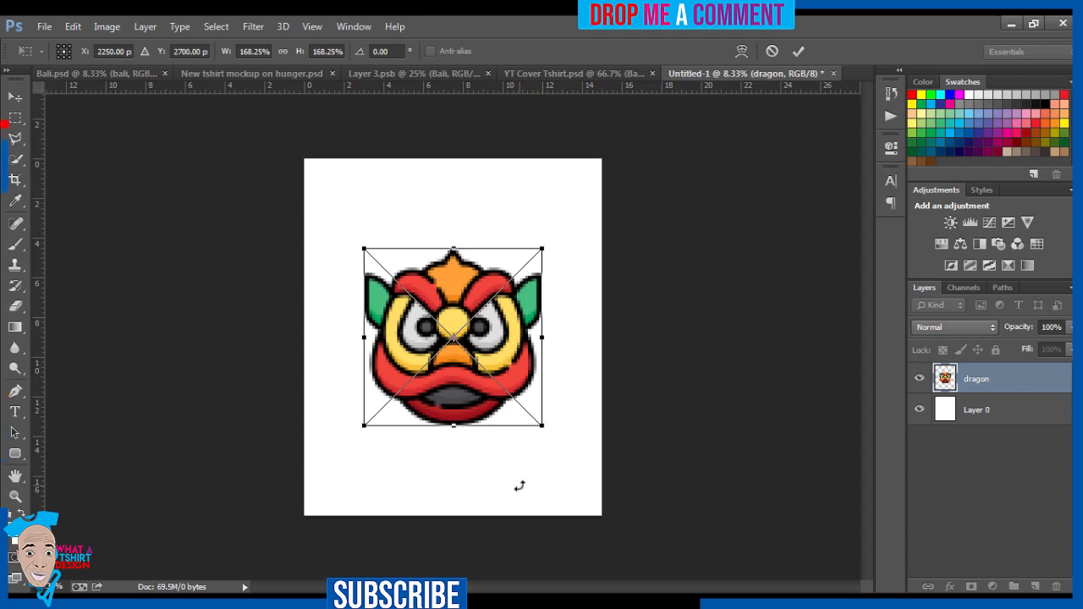
pyautogui.press('Return')
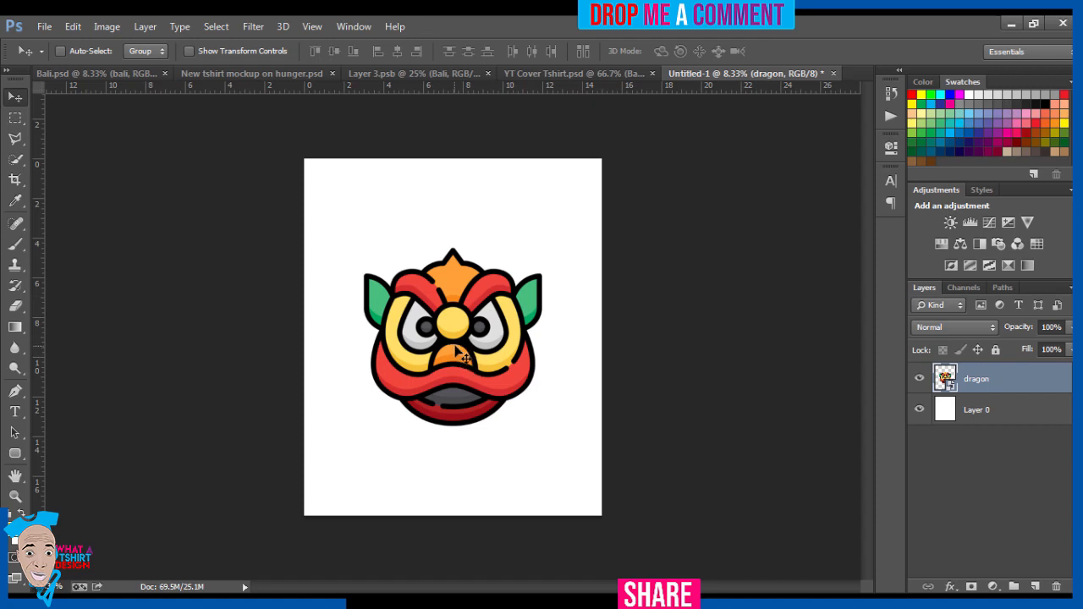
pyautogui.moveTo(456, 350); pyautogui.dragTo(456, 277)
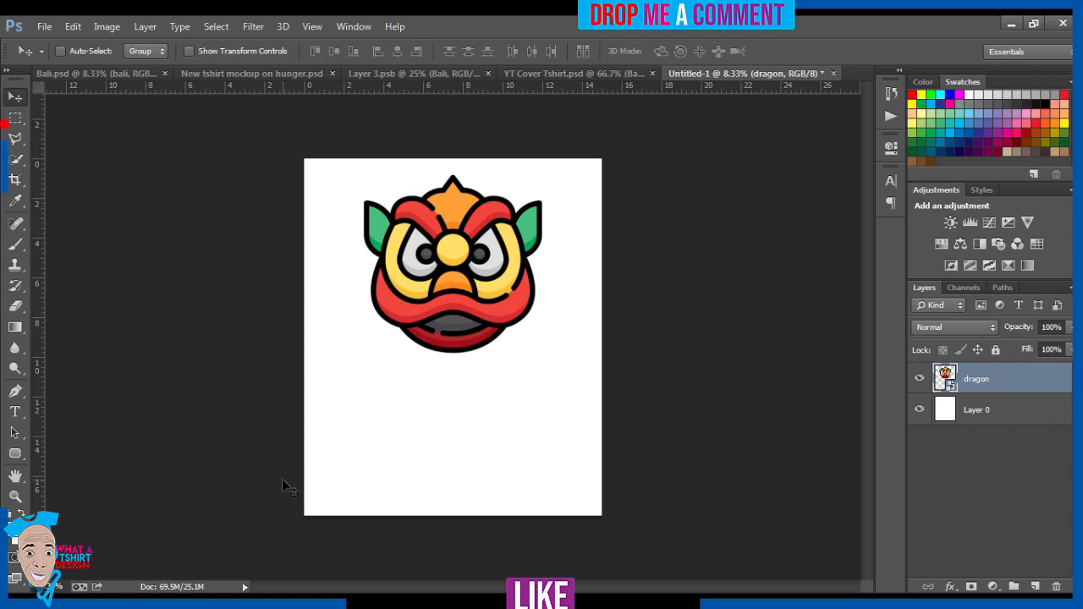
# Step: Start a 24 pt text layer on the blank area below the dragon and paste the copied text into it
pyautogui.click(13, 415)
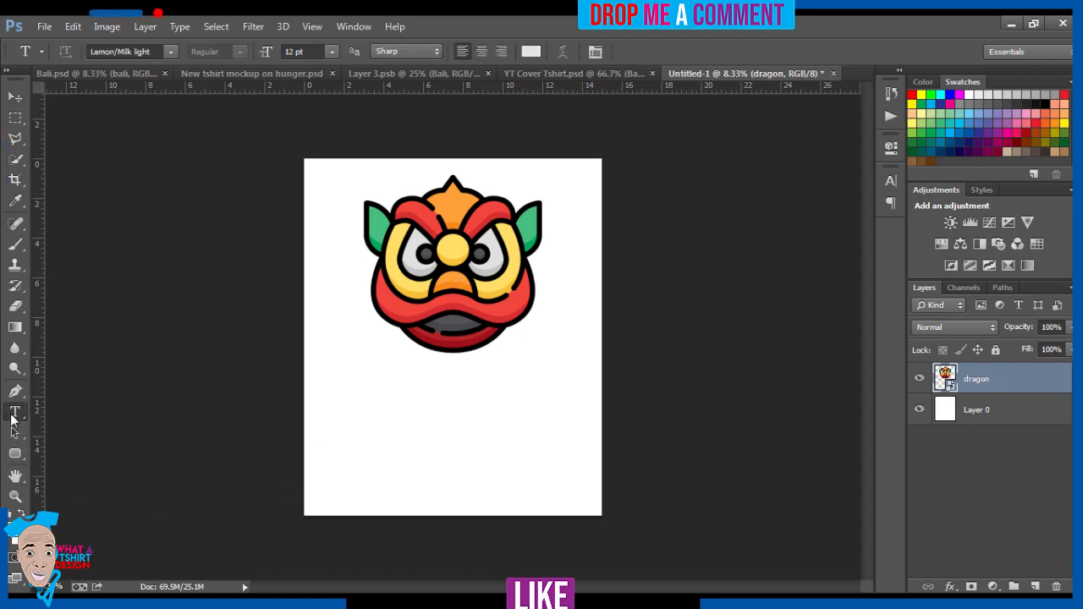
pyautogui.click(332, 53)
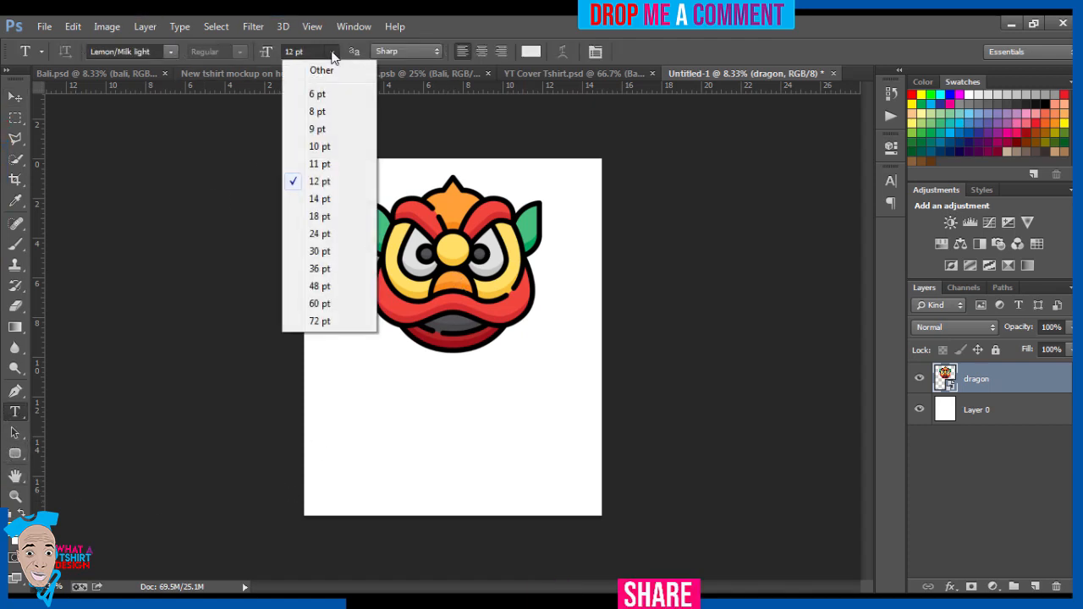
pyautogui.click(313, 234)
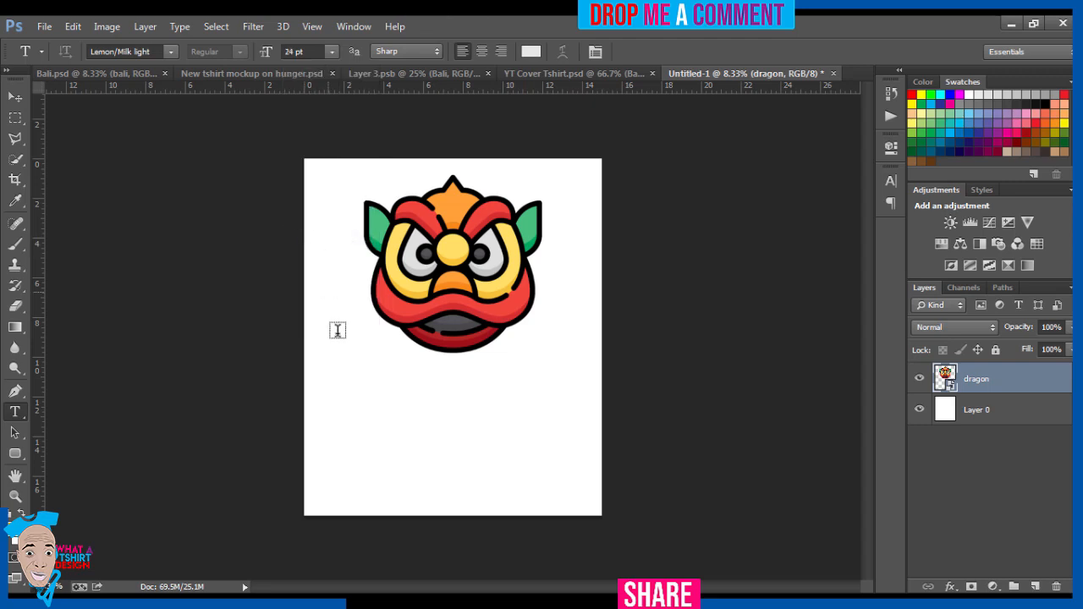
pyautogui.click(355, 407)
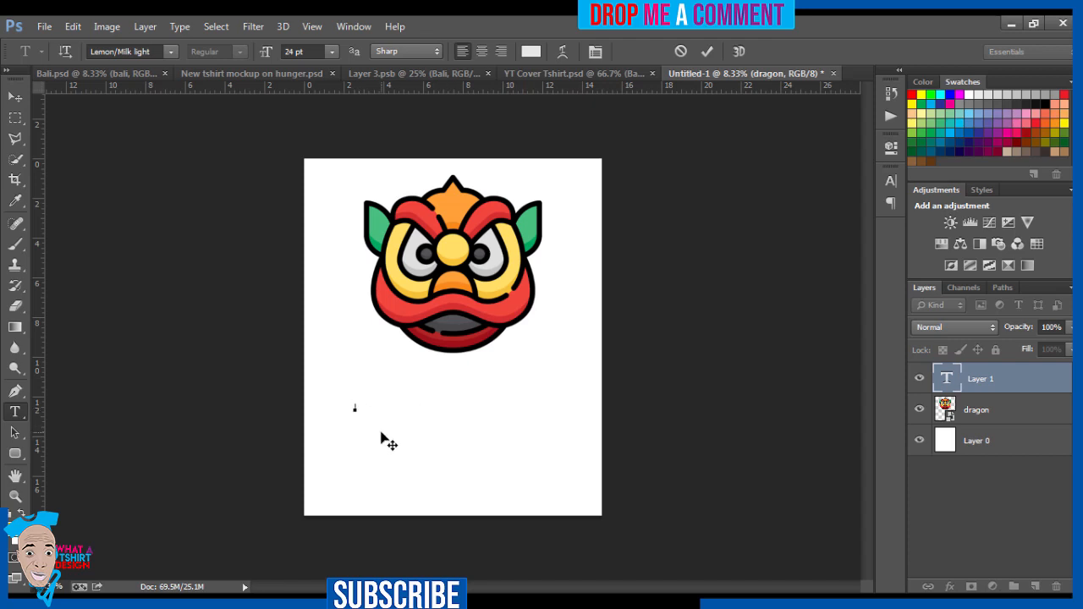
pyautogui.hotkey('ctrl', 'v')
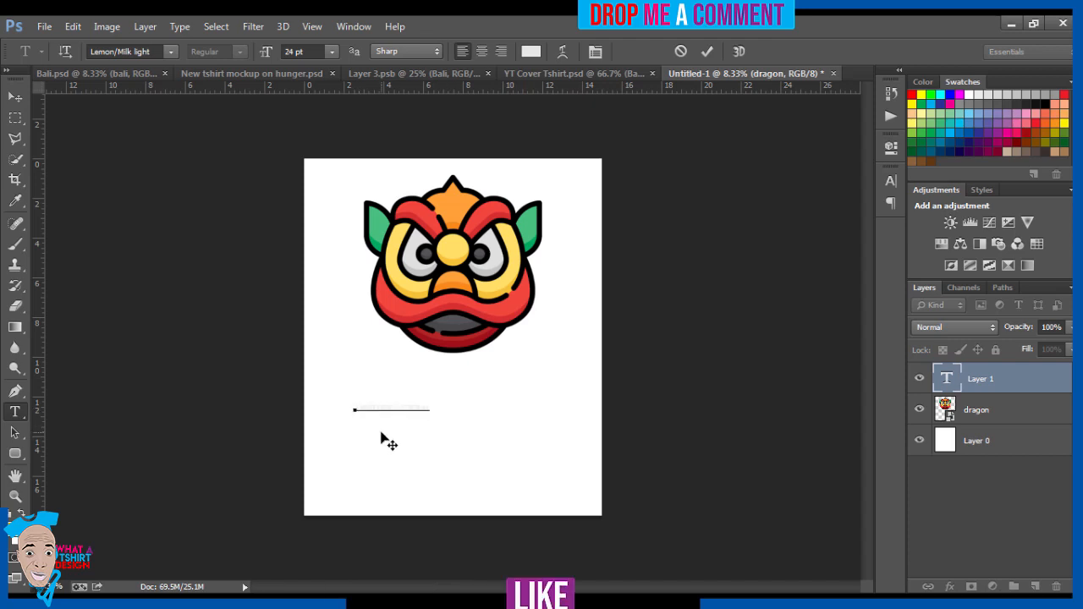
# Step: Try the dragon's ear green and face yellow as the color of the whole pasted text
pyautogui.press('ctrl')
pyautogui.hotkey('ctrl', 'a')
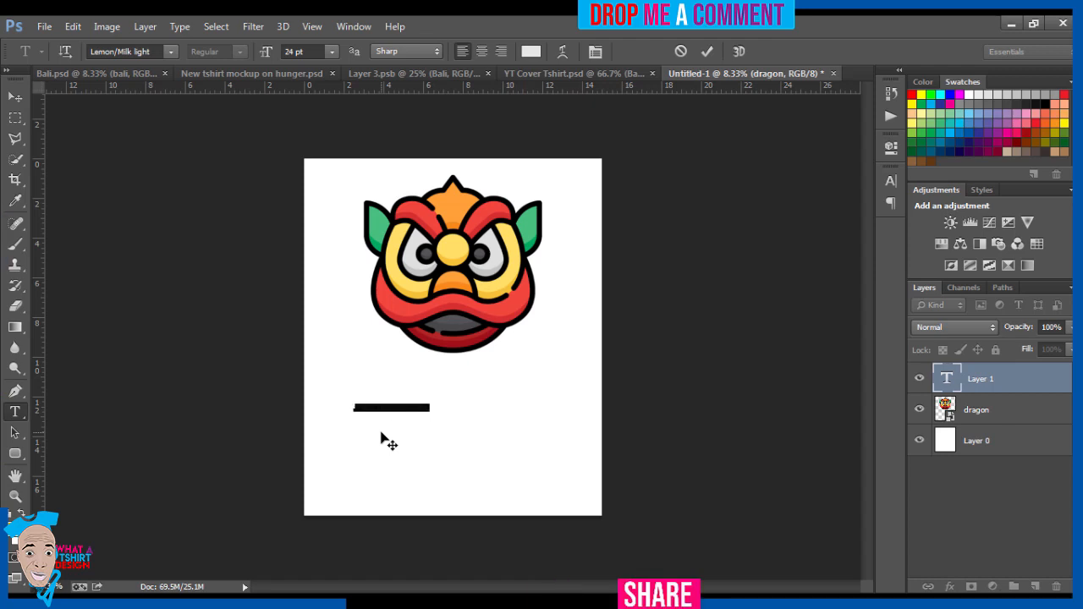
pyautogui.click(531, 52)
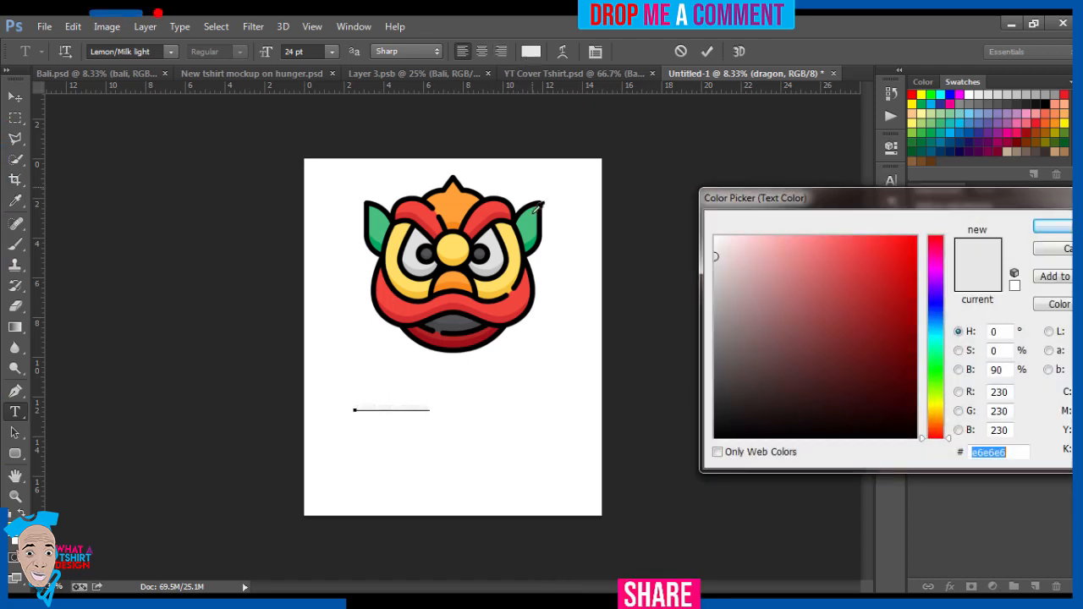
pyautogui.click(529, 226)
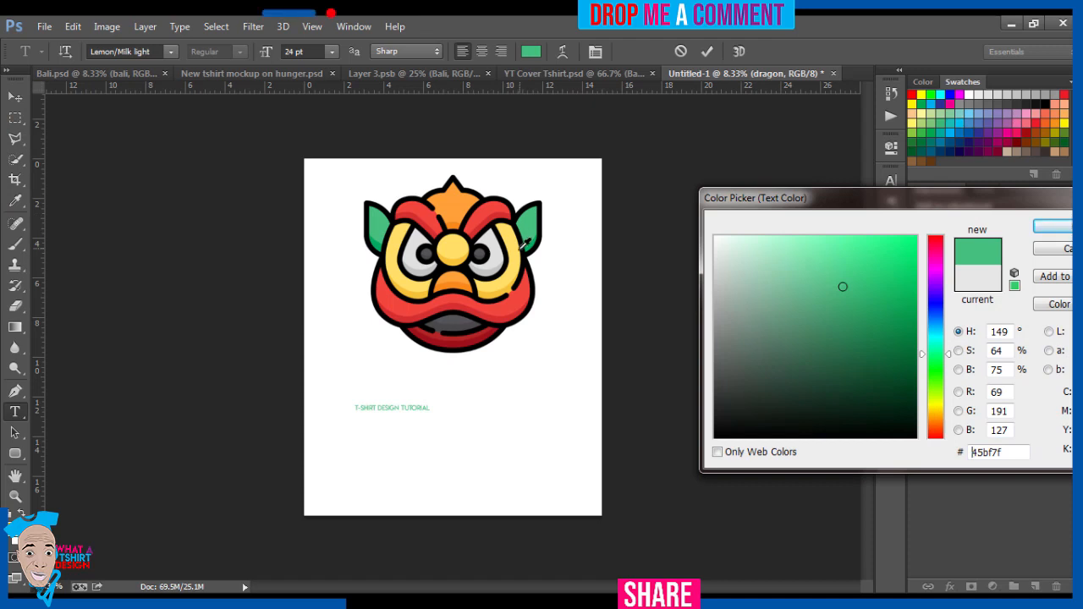
pyautogui.click(516, 253)
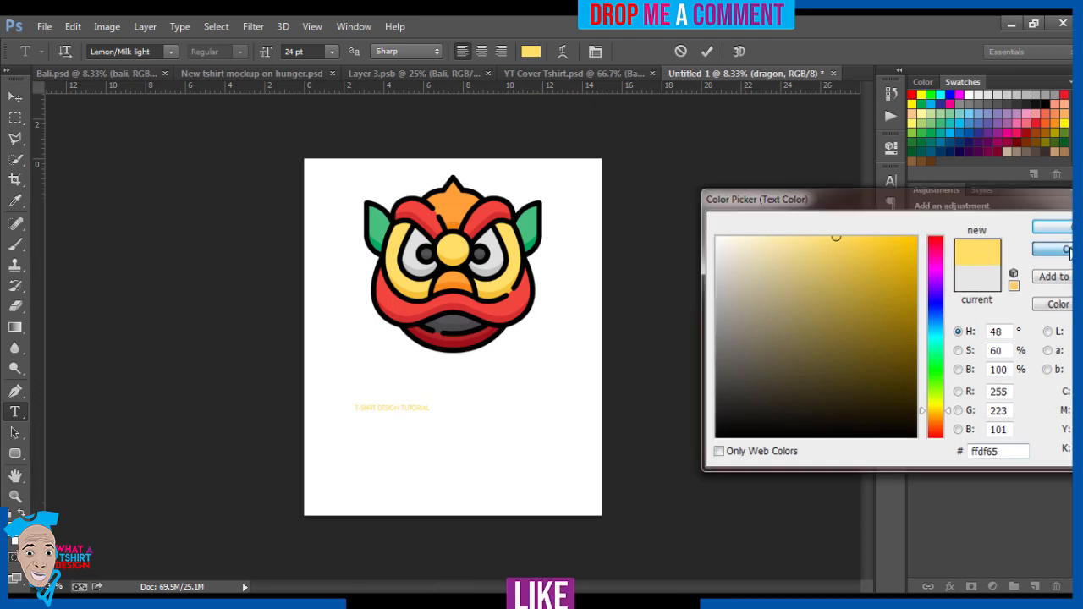
pyautogui.click(1068, 249)
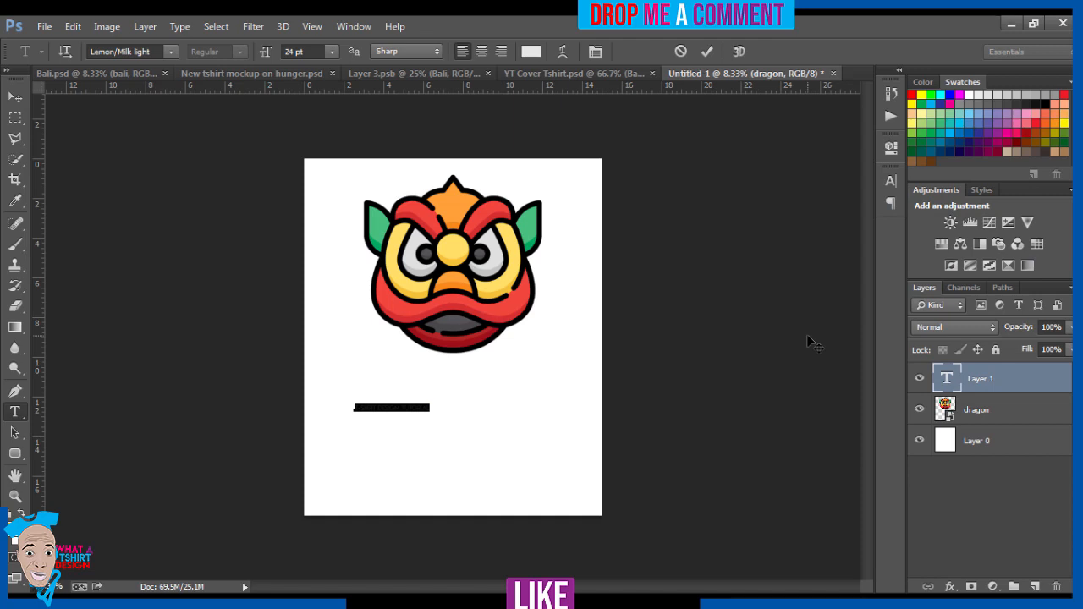
# Step: Delete the selected pasted text, switch to the browser, and open Flaticon in a new tab
pyautogui.press('BackSpace')
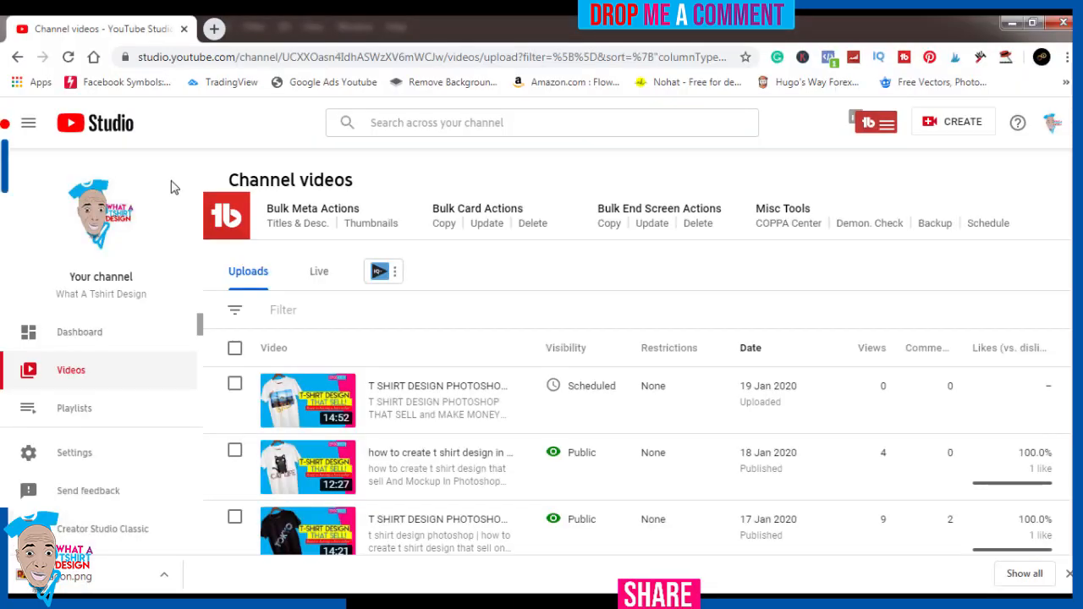
pyautogui.click(215, 28)
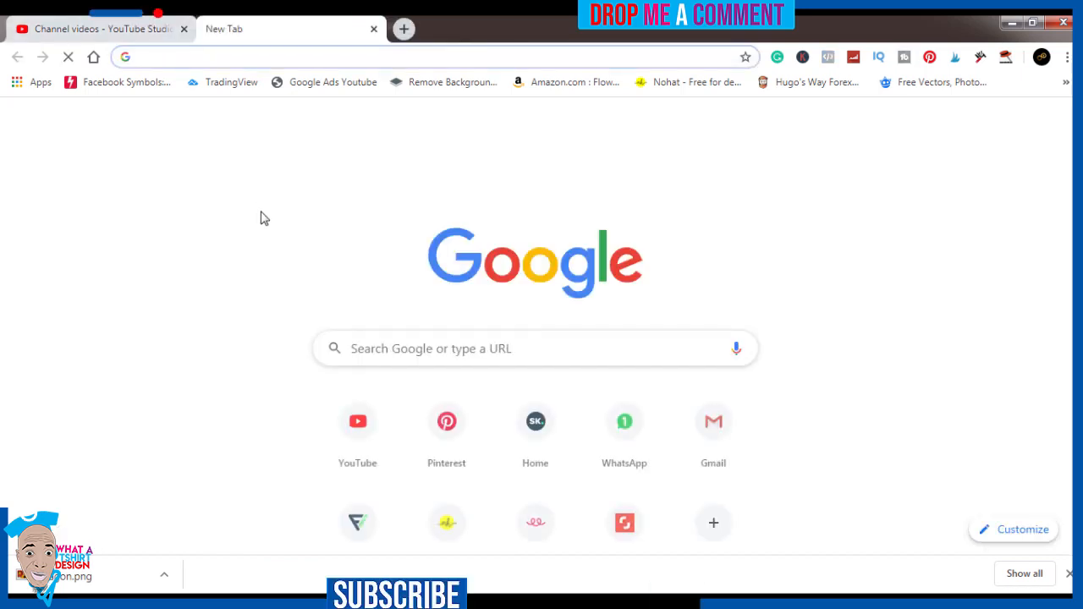
pyautogui.click(358, 522)
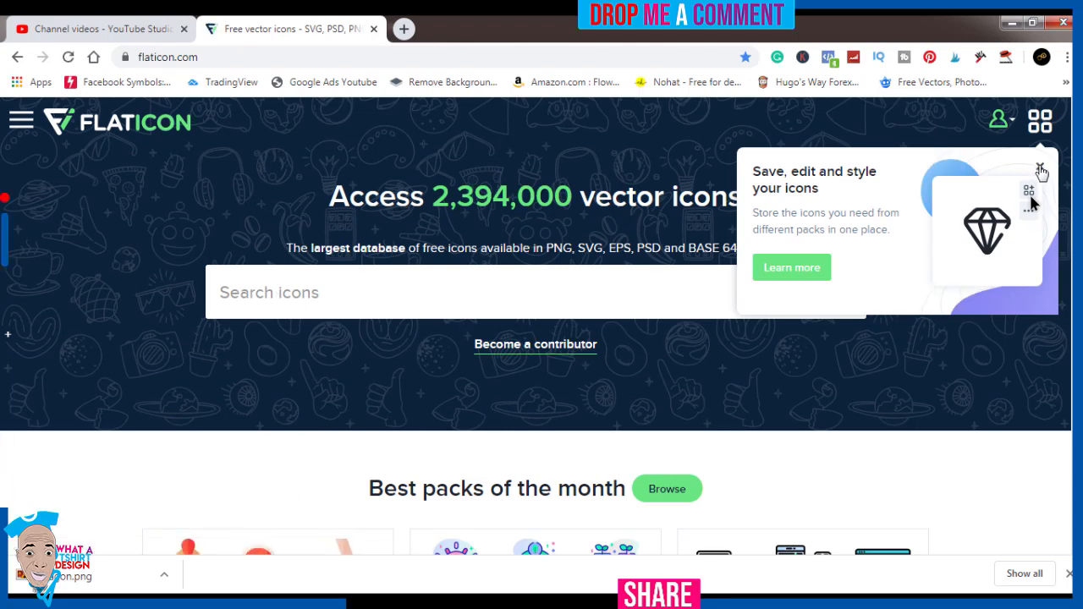
# Step: Search Flaticon for icons using the suggested term "chinese new year"
pyautogui.click(495, 283)
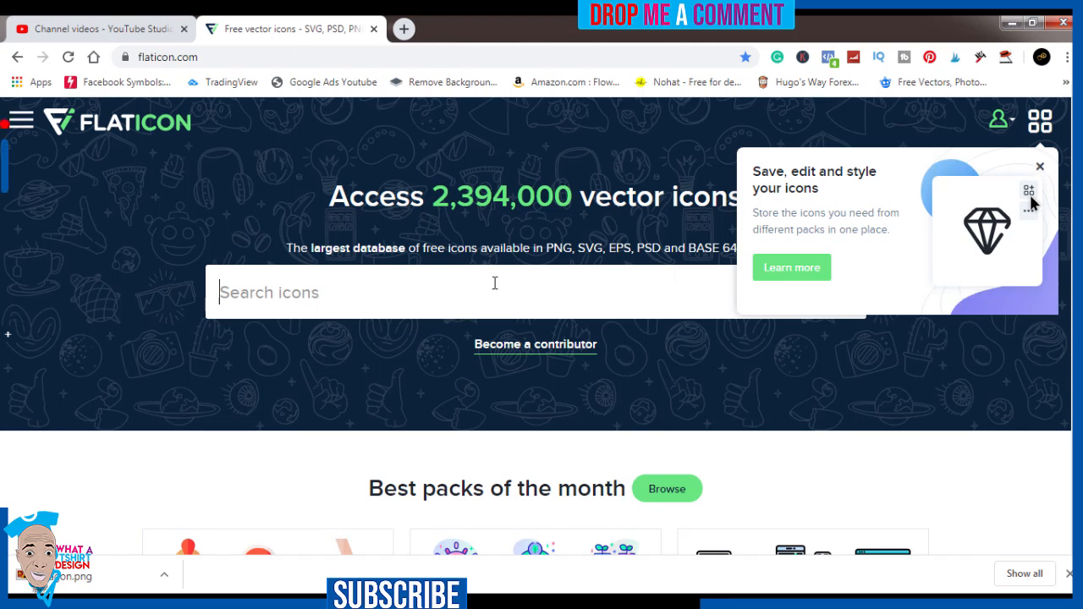
pyautogui.write('ney')
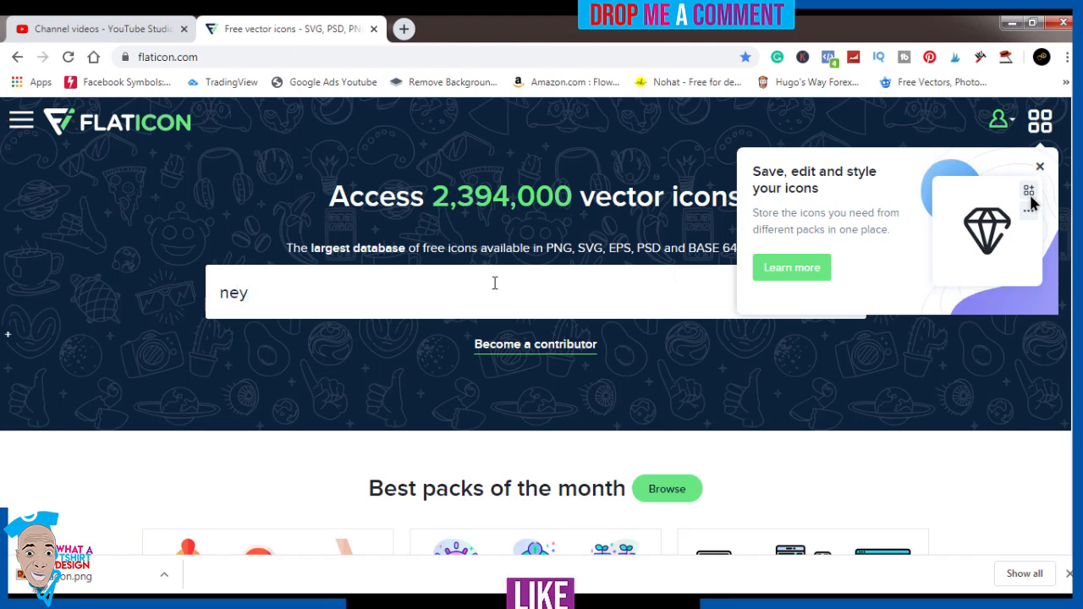
pyautogui.press('BackSpace')
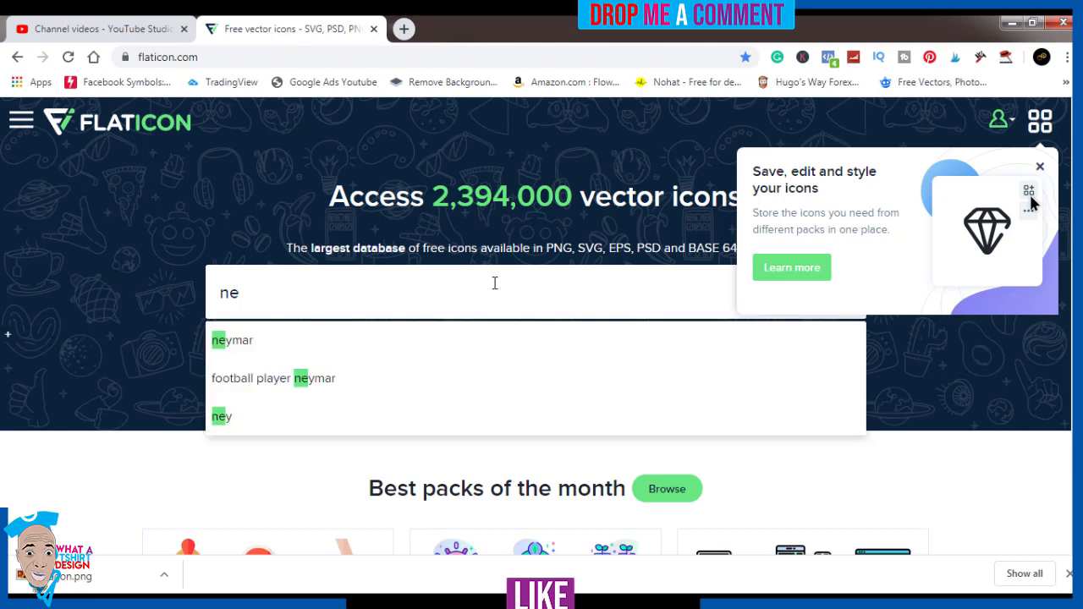
pyautogui.write('w')
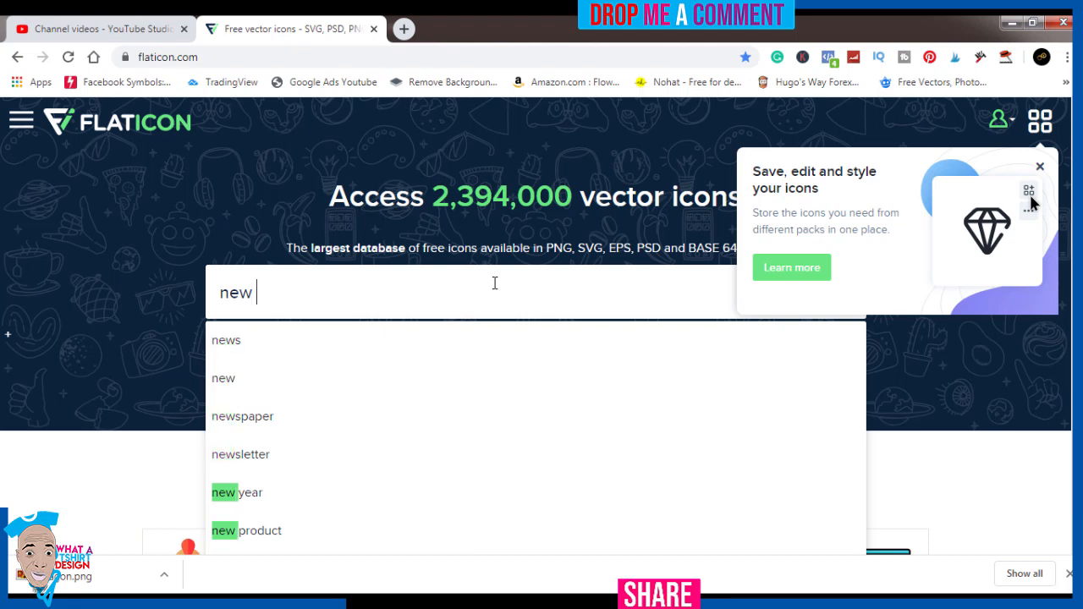
pyautogui.write(' y')
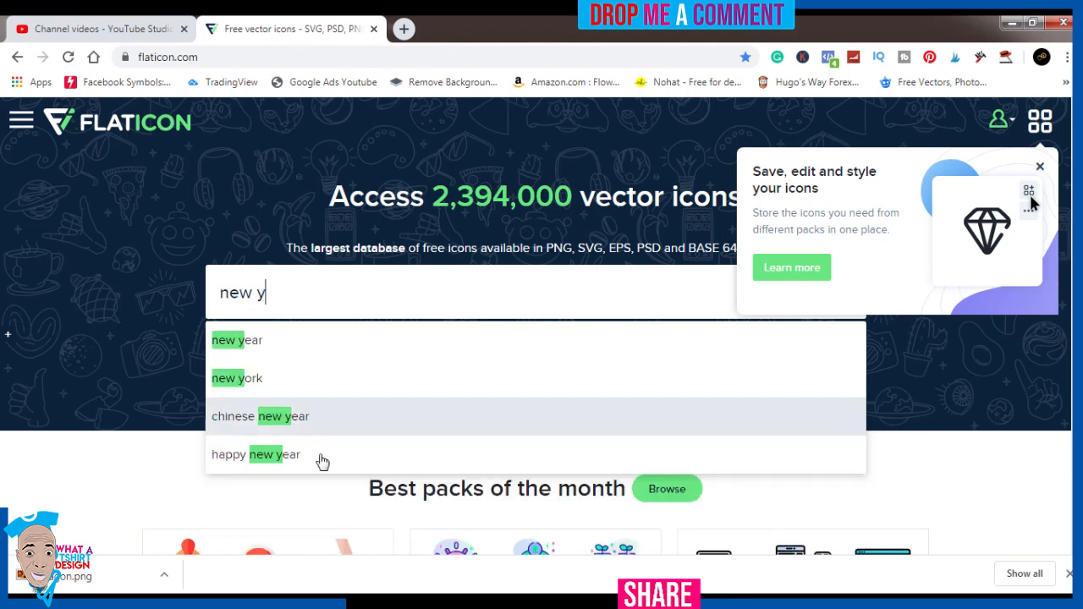
pyautogui.click(246, 417)
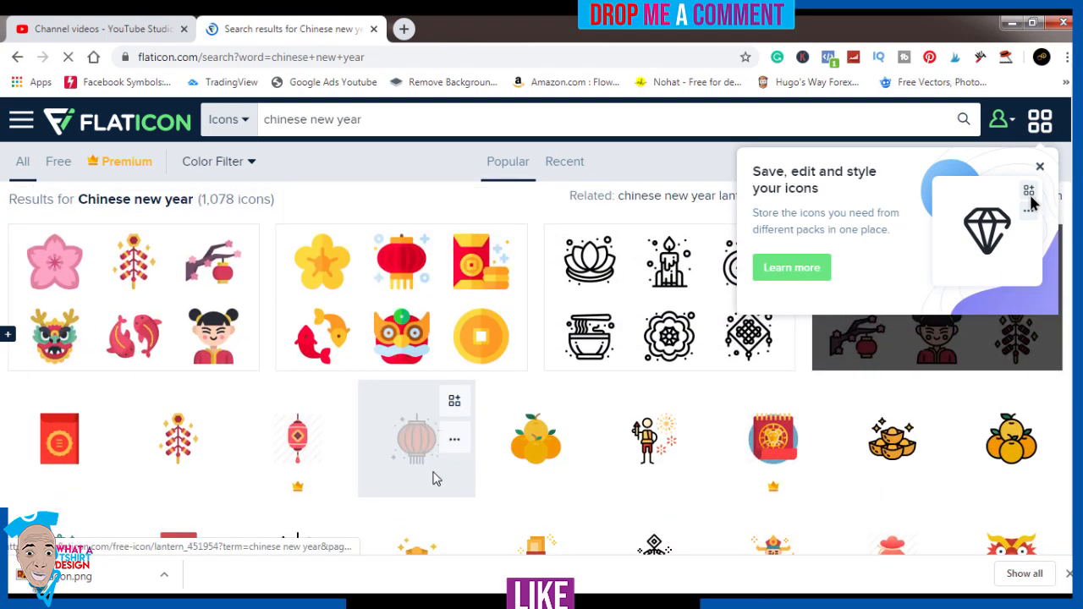
# Step: Look through the Chinese new year icon results for the outlined dragon head used in the design
pyautogui.scroll(-5, 436, 479)
pyautogui.scroll(4, 436, 479)
pyautogui.scroll(1, 435, 480)
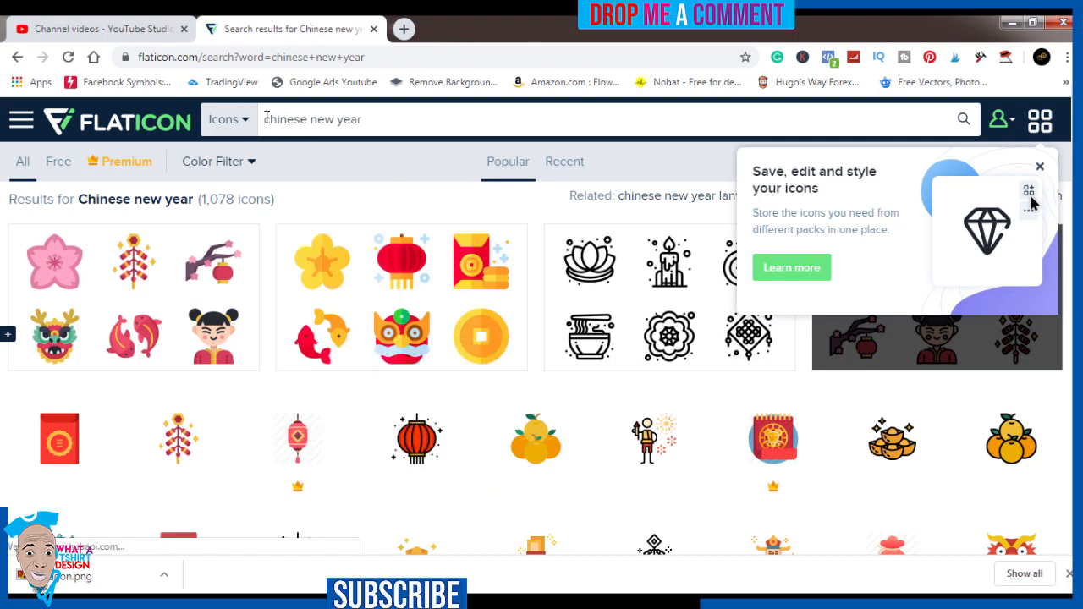
pyautogui.scroll(-3, 359, 447)
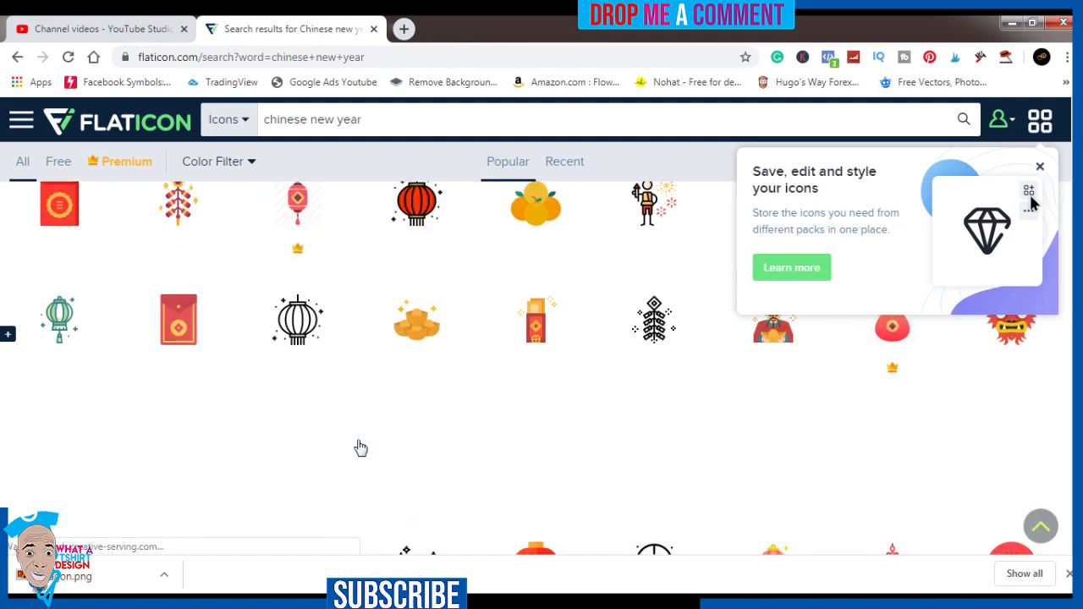
pyautogui.scroll(-4, 361, 448)
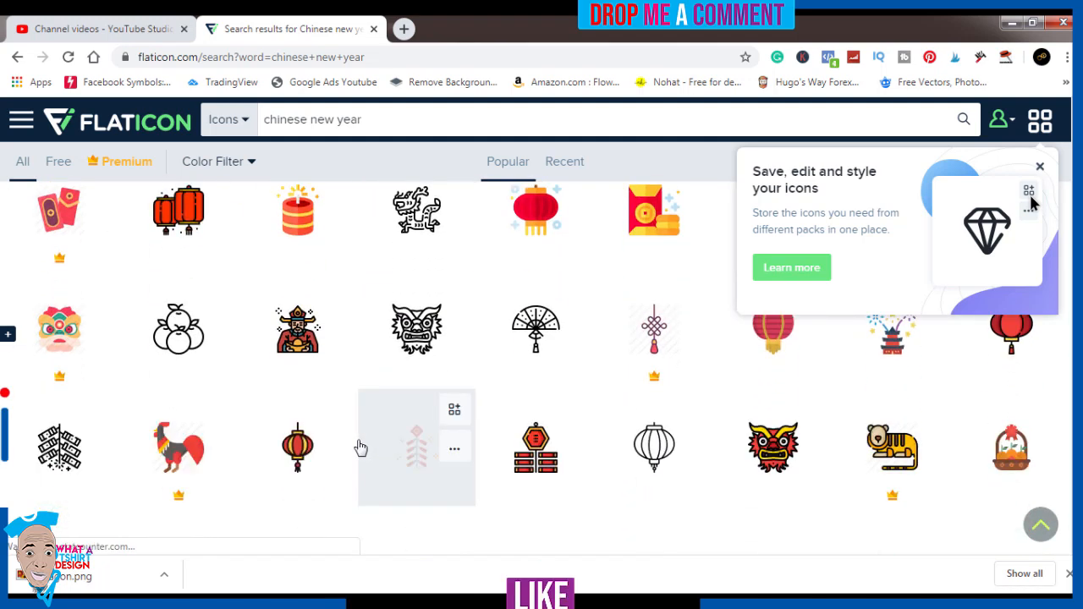
pyautogui.scroll(-4, 360, 448)
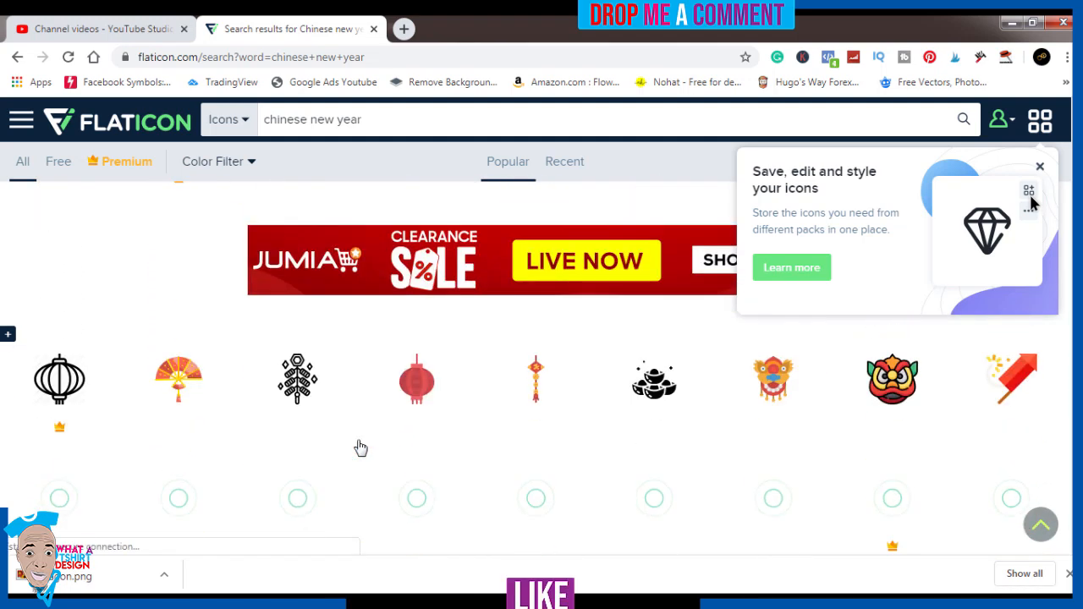
pyautogui.scroll(-1, 358, 449)
pyautogui.scroll(2, 778, 479)
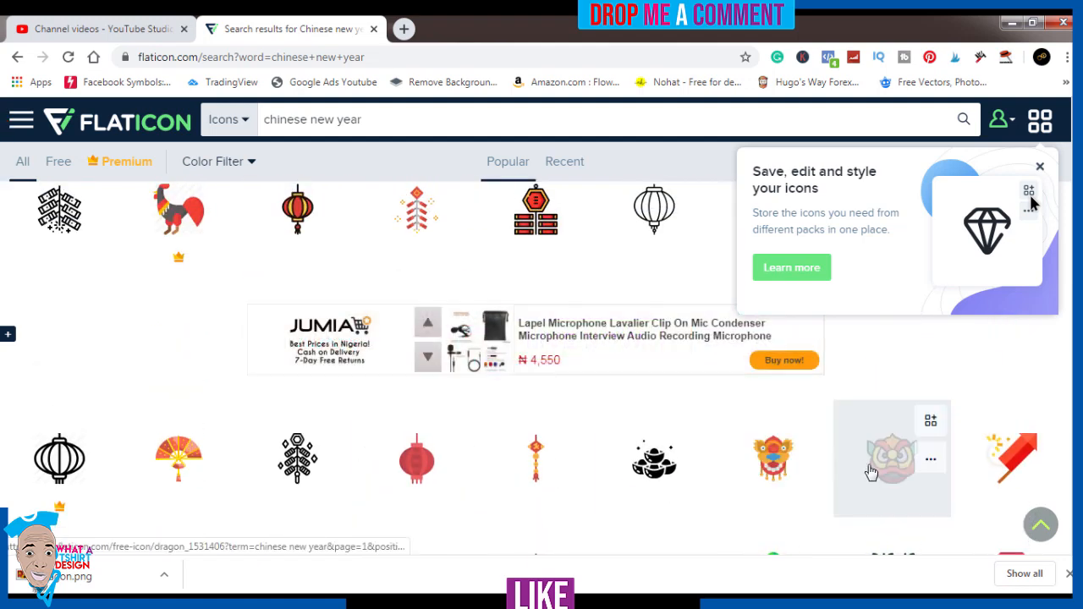
# Step: View the details of the outlined red and yellow dragon icon with green ears, and close them
pyautogui.click(886, 472)
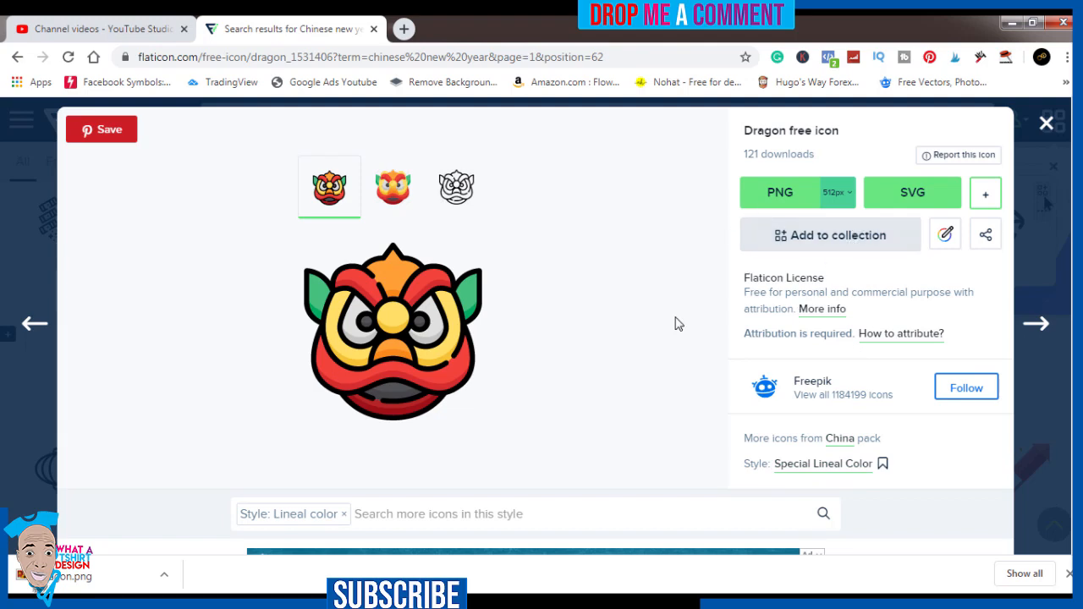
pyautogui.scroll(-2, 677, 323)
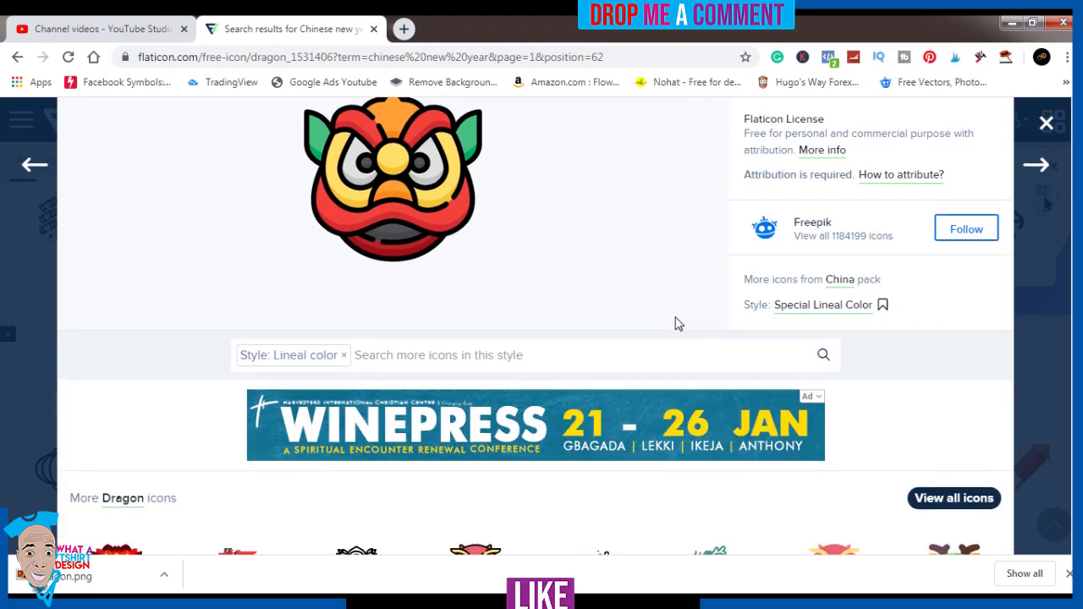
pyautogui.scroll(-2, 677, 323)
pyautogui.scroll(4, 677, 323)
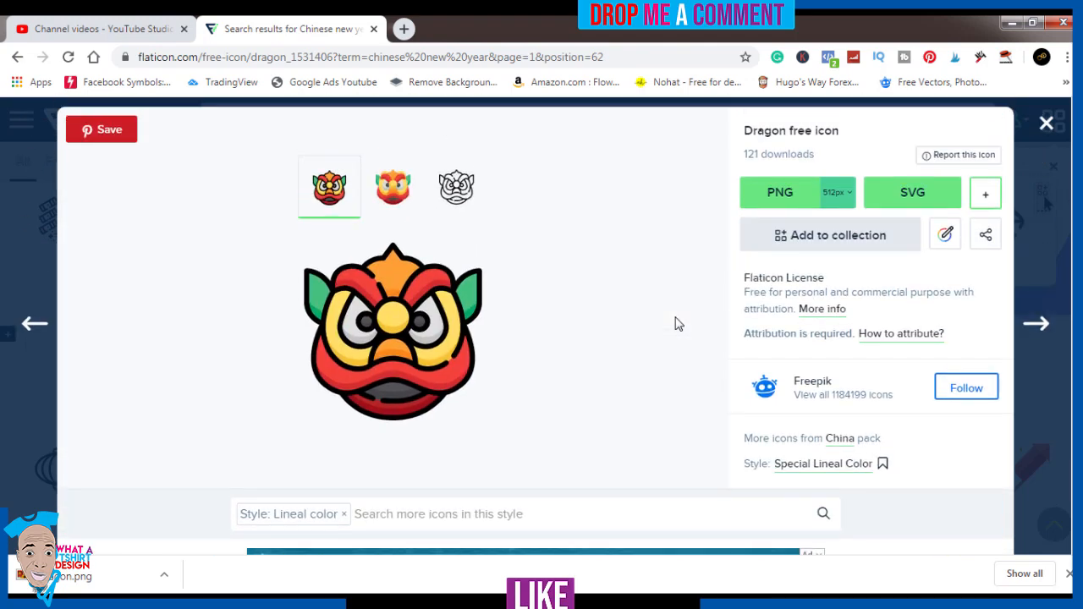
pyautogui.click(1047, 124)
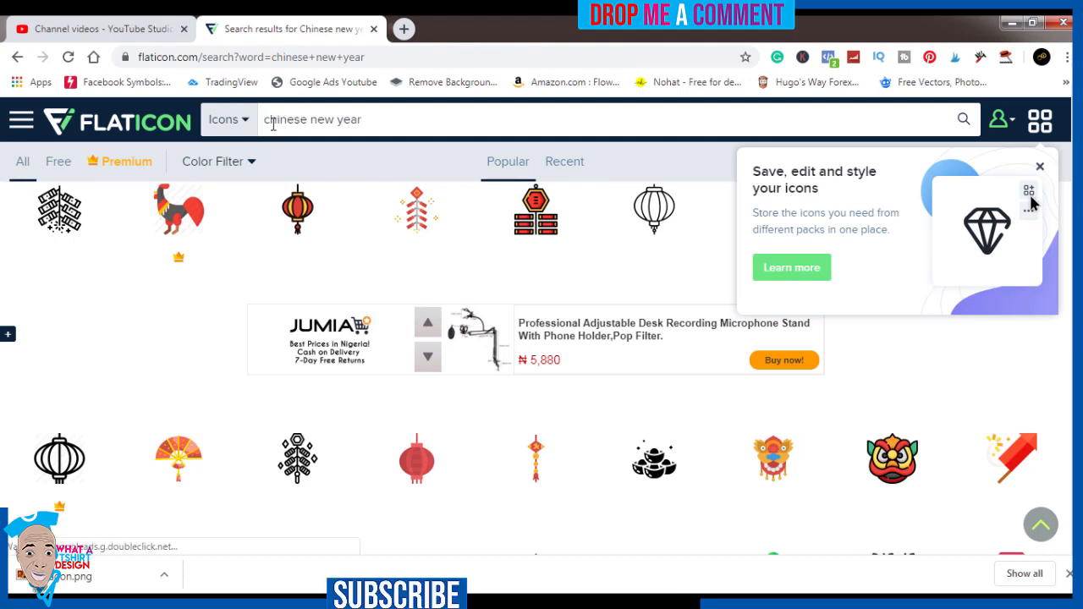
# Step: Copy the word "chinese" from the Flaticon search term and paste it into the empty text layer in Photoshop
pyautogui.moveTo(266, 121); pyautogui.dragTo(304, 120)
pyautogui.rightClick(289, 119)
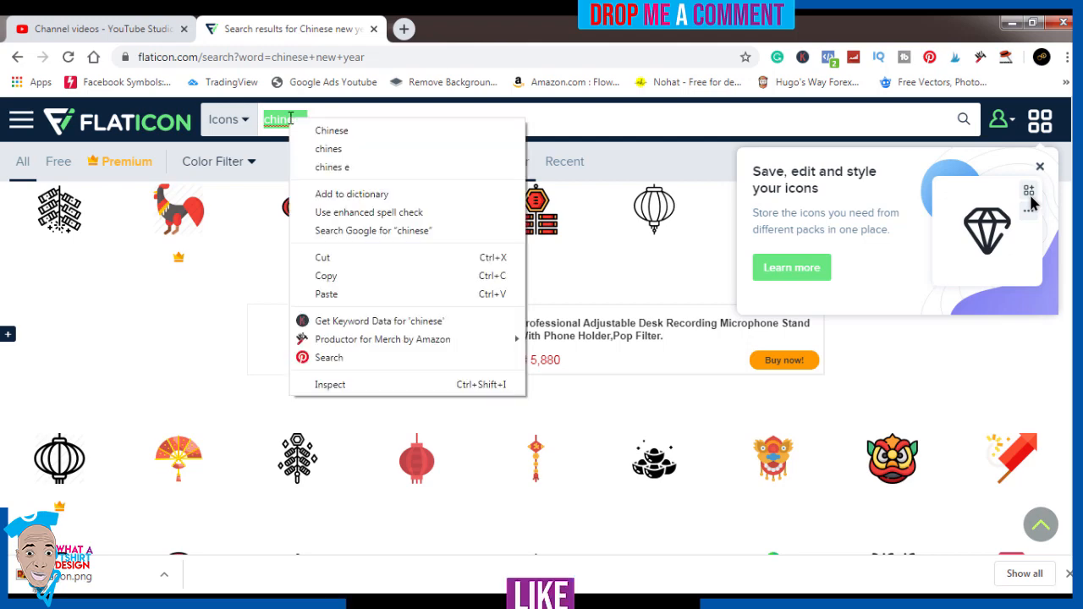
pyautogui.click(327, 280)
pyautogui.hotkey('alt', 'Tab')
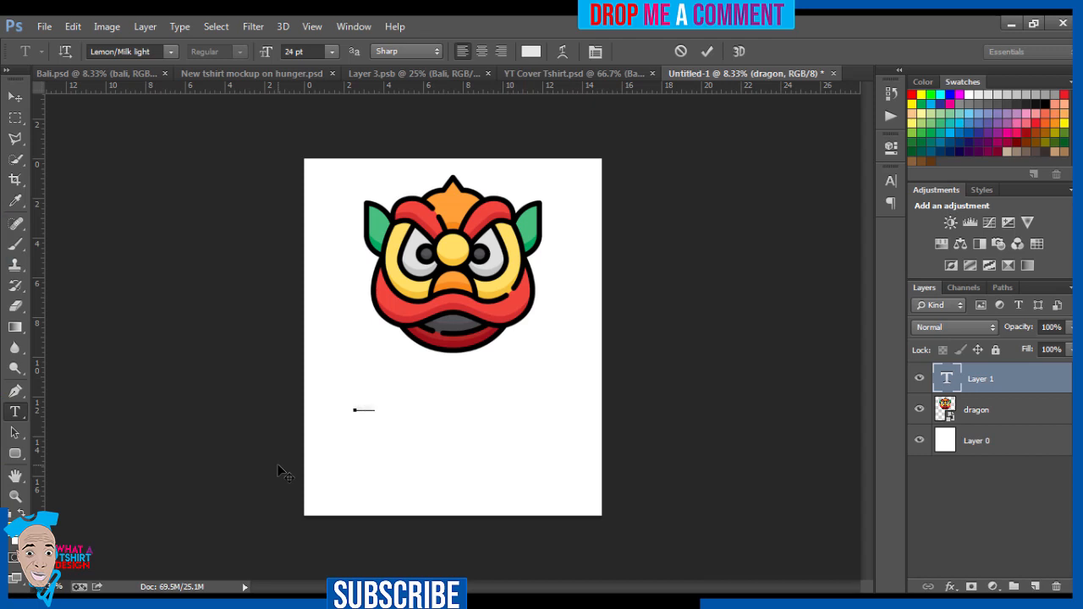
# Step: Set the font size of the whole text below the dragon to 48 pt
pyautogui.hotkey('ctrl', 'a')
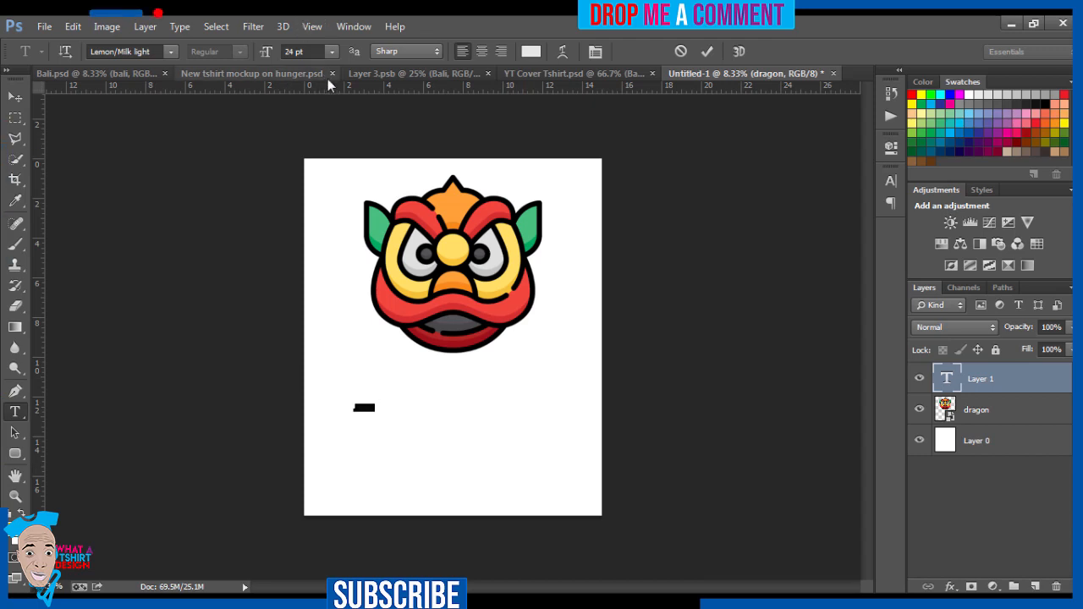
pyautogui.click(331, 52)
pyautogui.click(324, 284)
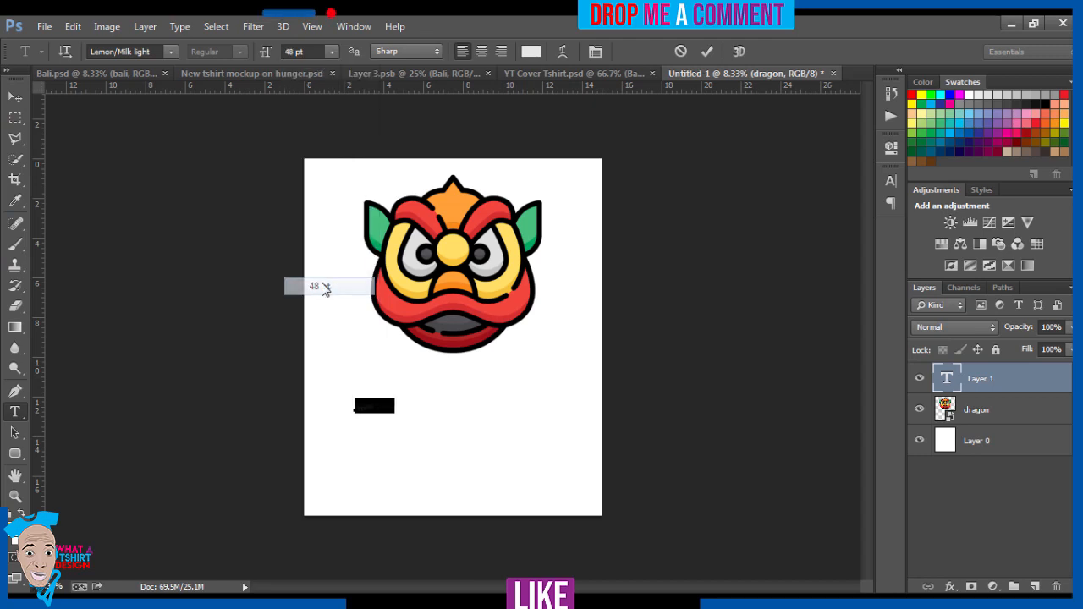
# Step: Recolour the HAPPY text with the dark green #00aa61 sampled from the dragon's right ear
pyautogui.click(531, 52)
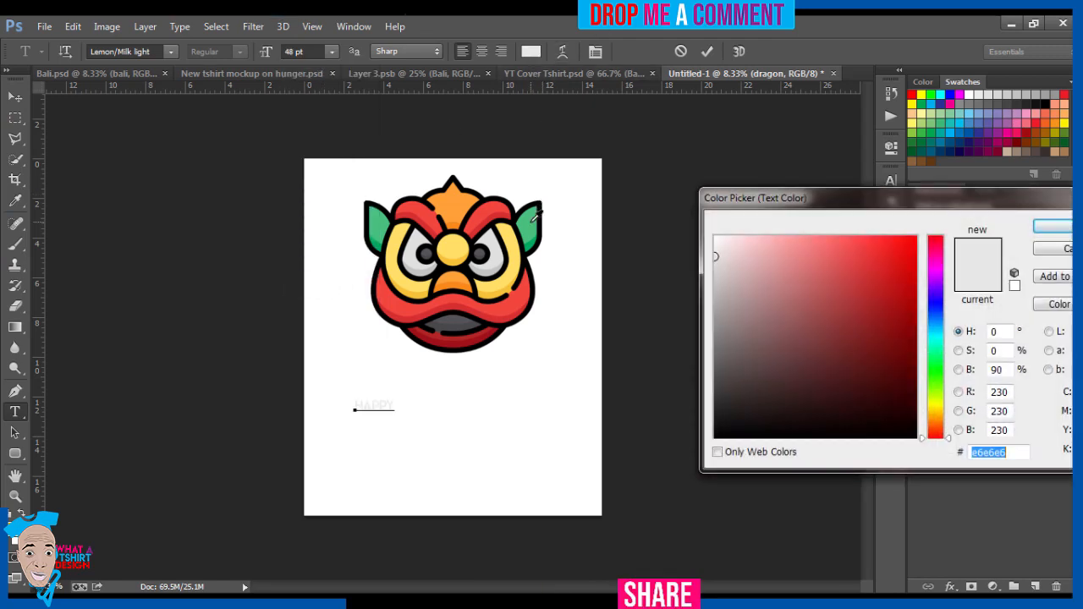
pyautogui.click(534, 217)
pyautogui.click(535, 240)
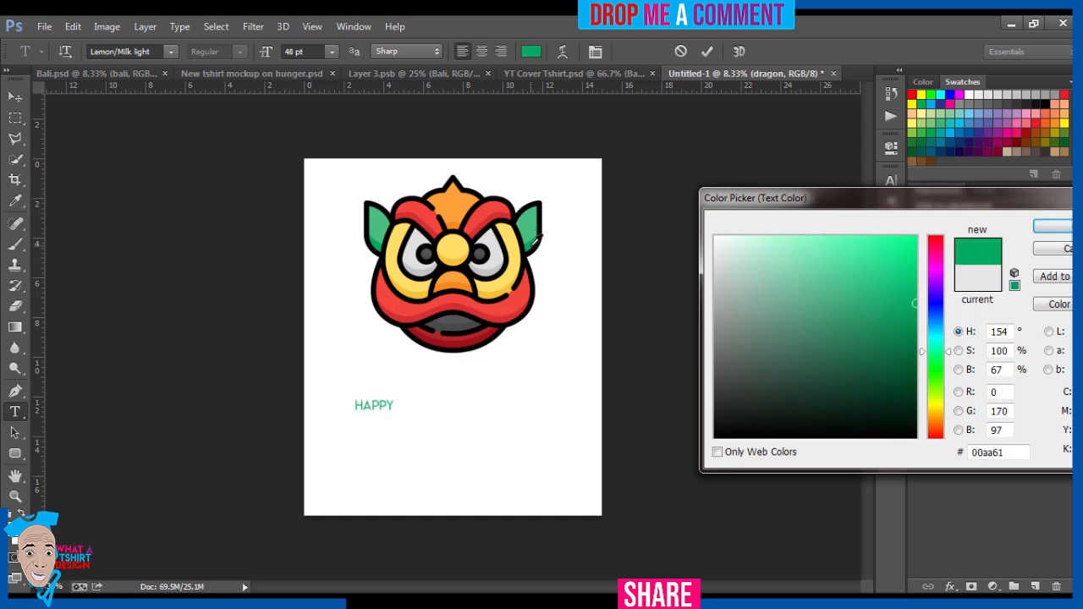
pyautogui.click(1052, 227)
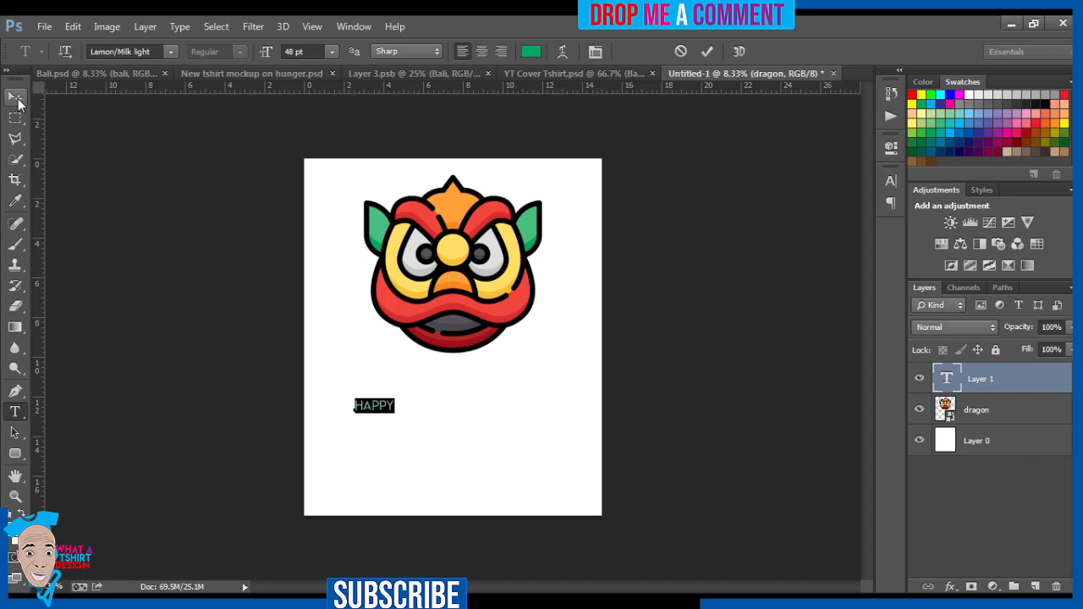
# Step: Try the Nervous font on the HAPPY text
pyautogui.click(170, 52)
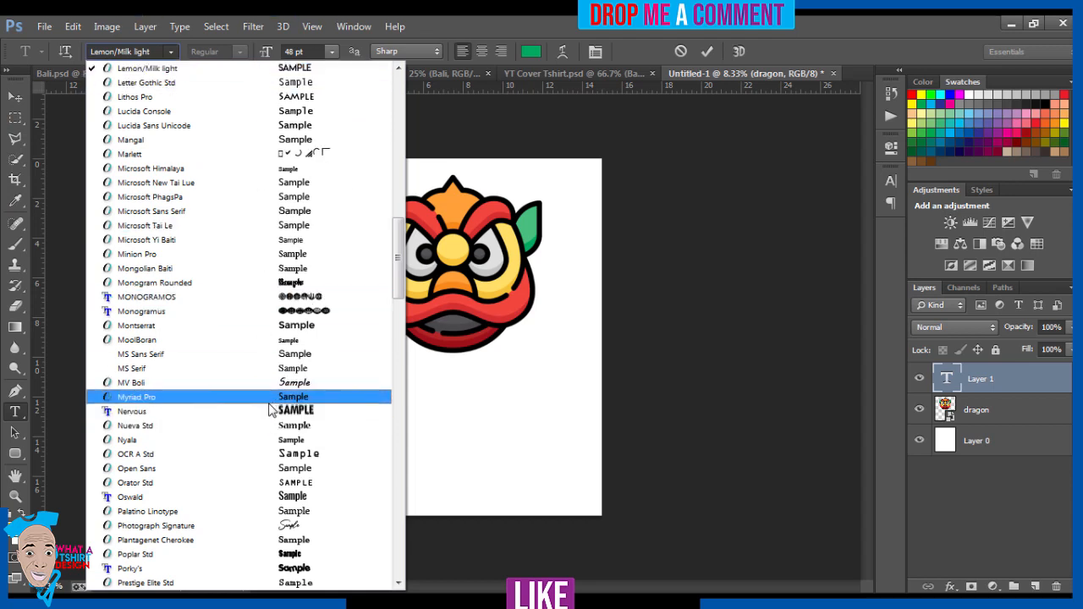
pyautogui.click(270, 413)
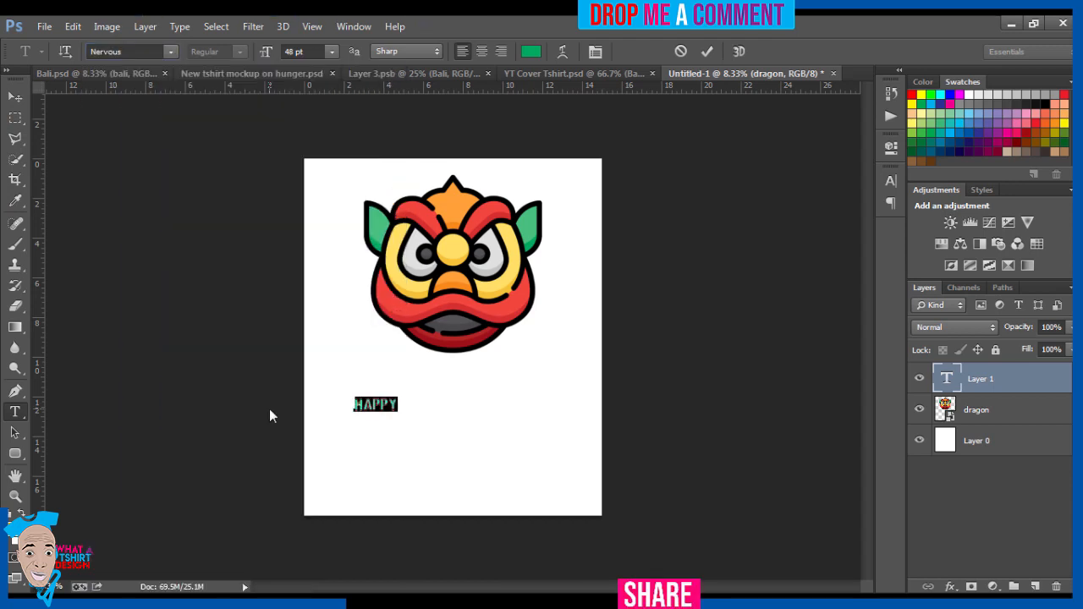
# Step: Commit the HAPPY text, scale it proportionally to about 293%, and place it below the dragon near the canvas's left edge
pyautogui.click(16, 96)
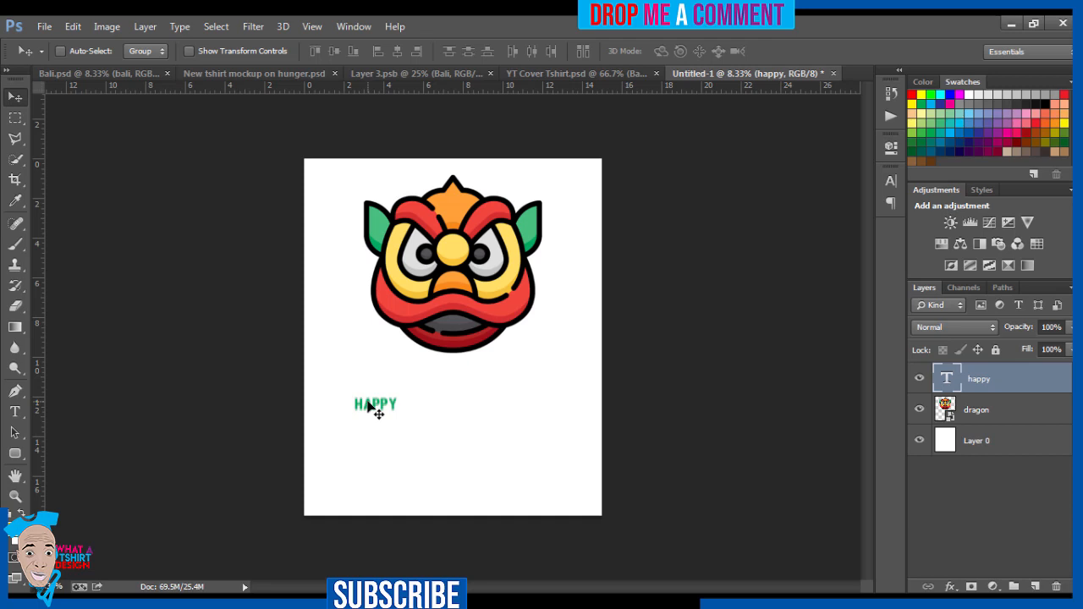
pyautogui.hotkey('ctrl', 't')
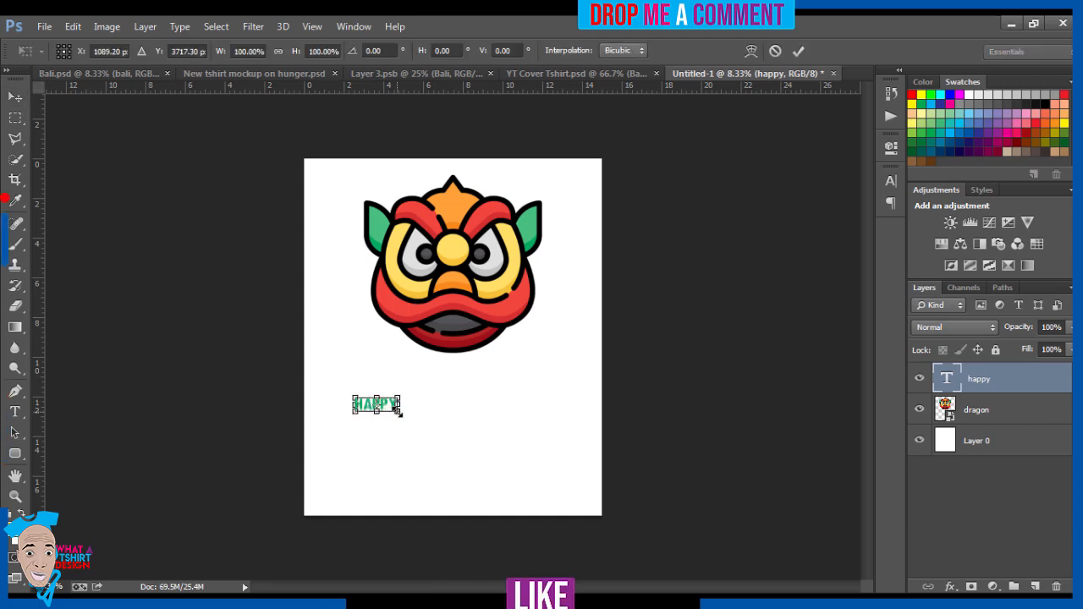
pyautogui.moveTo(398, 411); pyautogui.dragTo(420, 403)
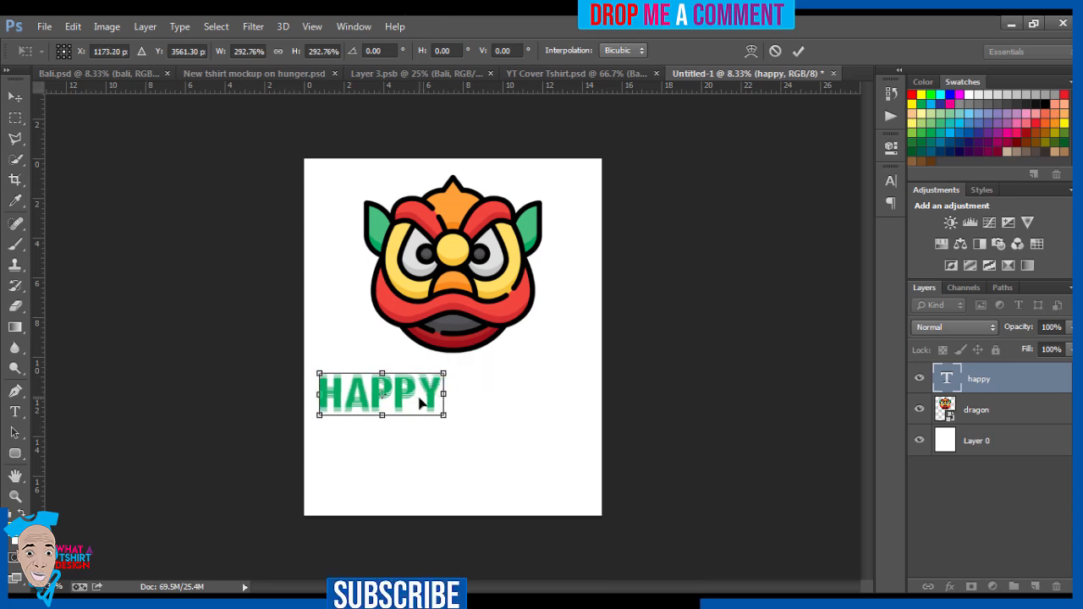
pyautogui.press('Return')
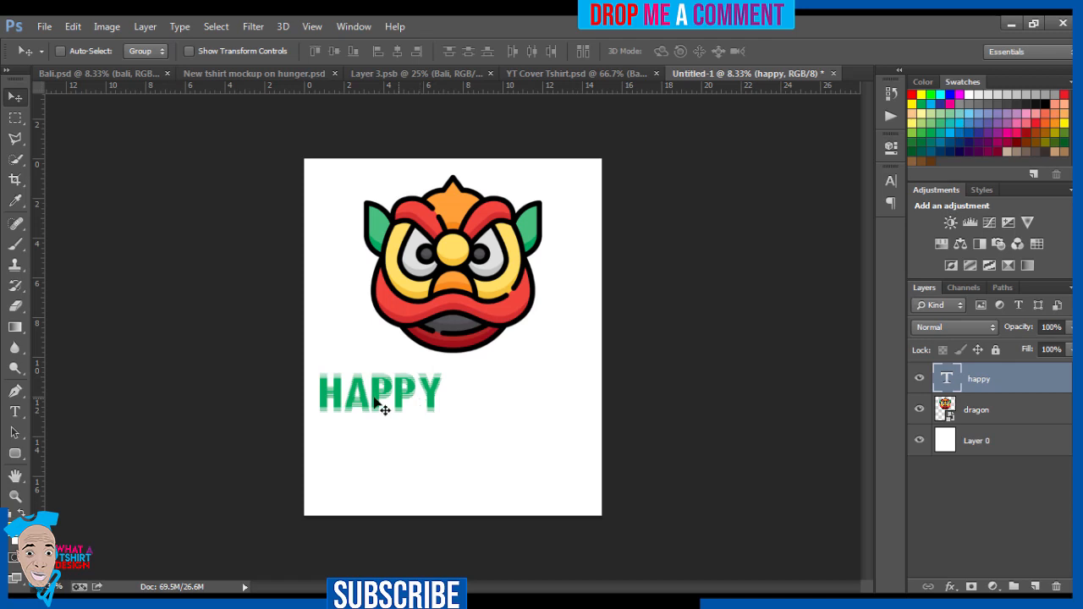
# Step: Set the whole HAPPY text in the Raavi font and shift it about 0.2 in right and 0.24 in down
pyautogui.click(15, 411)
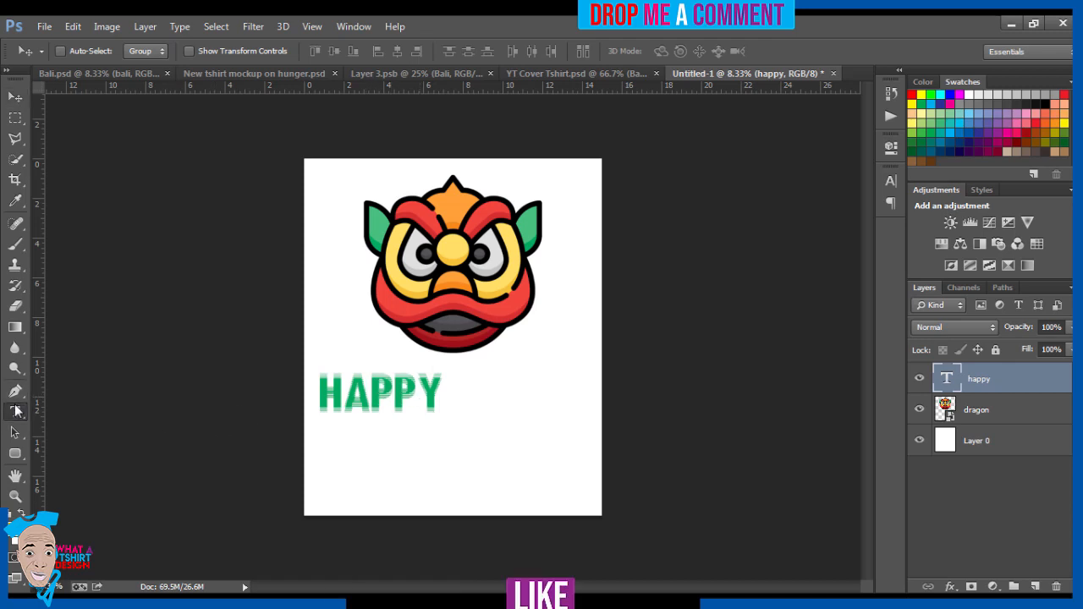
pyautogui.click(379, 391)
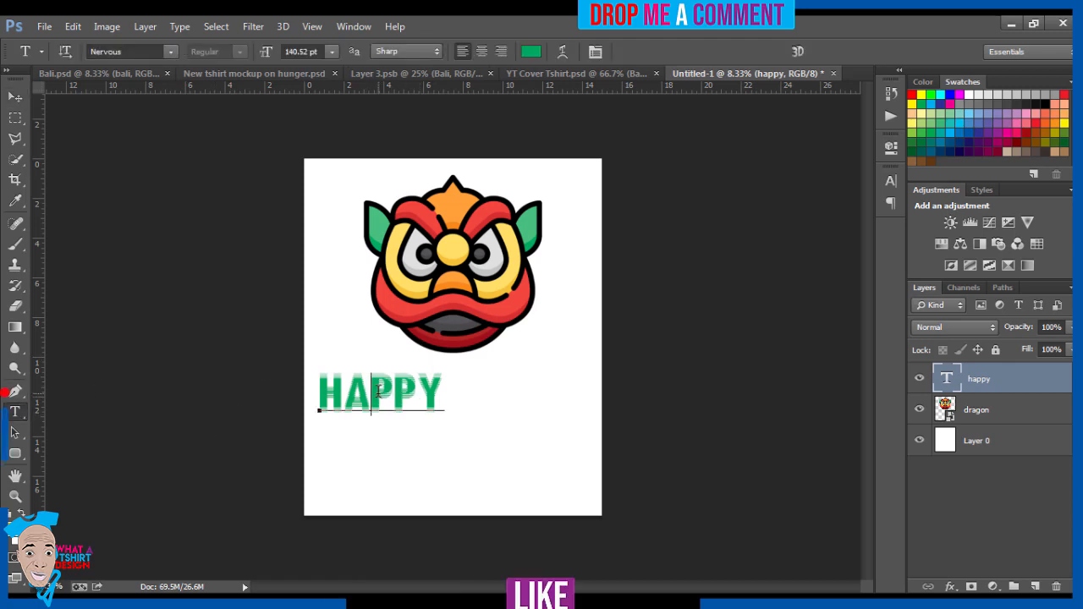
pyautogui.hotkey('ctrl', 'a')
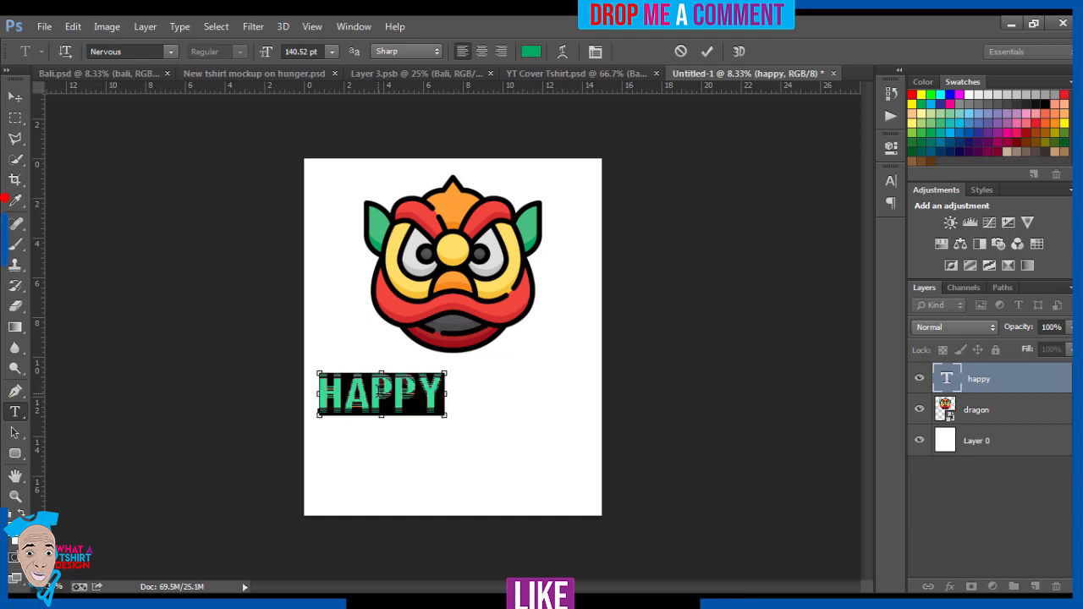
pyautogui.click(173, 57)
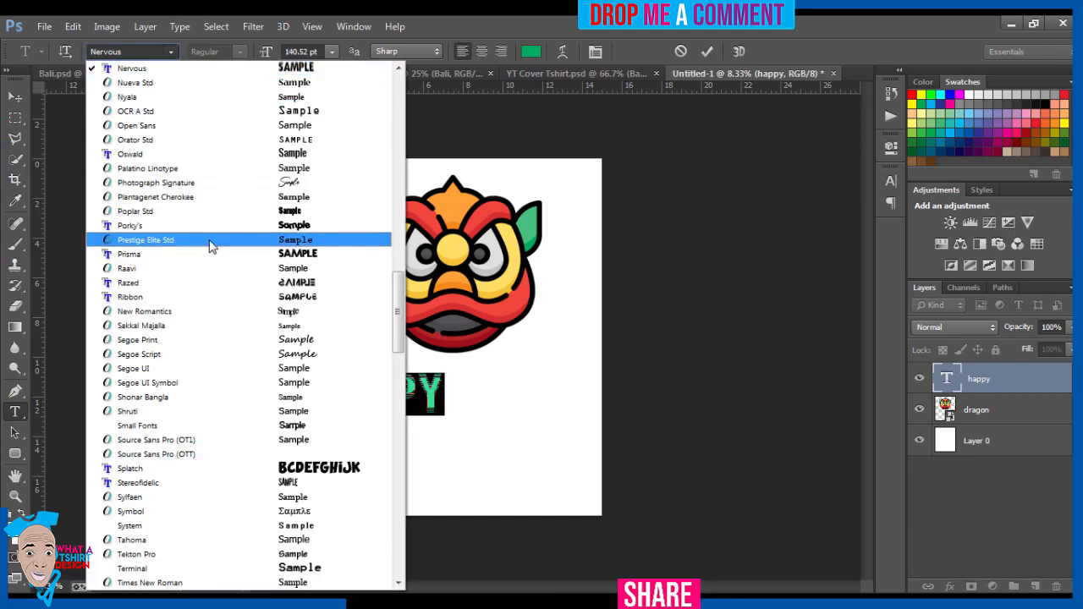
pyautogui.click(212, 269)
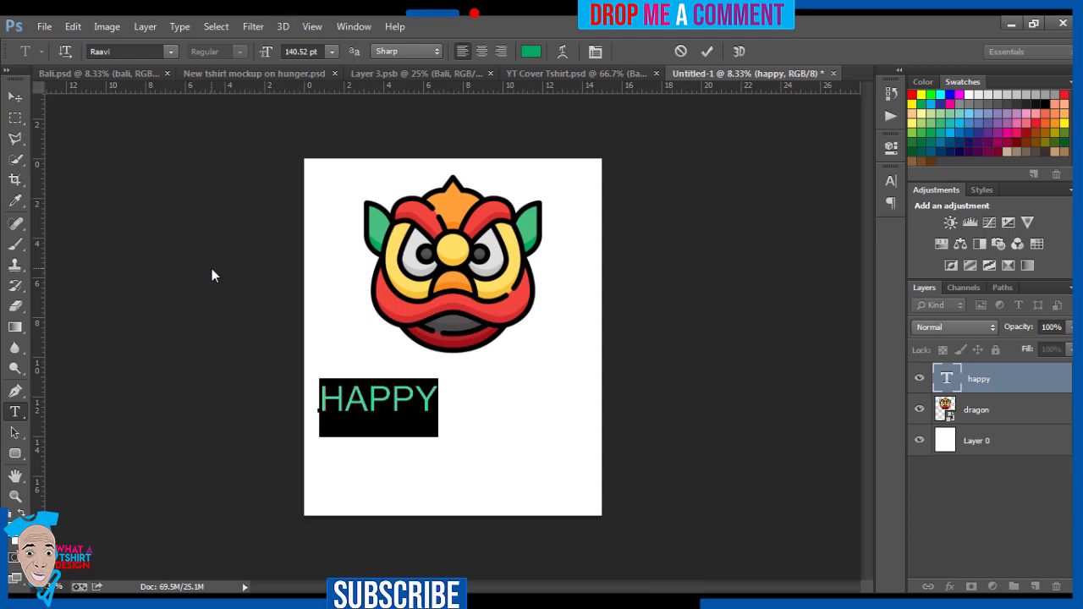
pyautogui.click(15, 96)
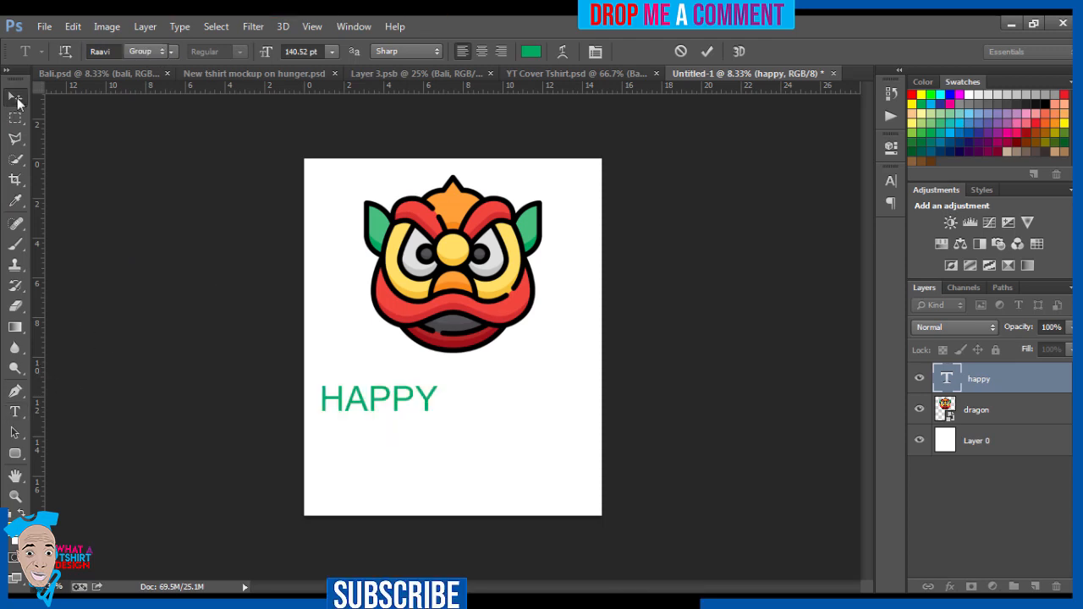
pyautogui.moveTo(370, 403); pyautogui.dragTo(374, 407)
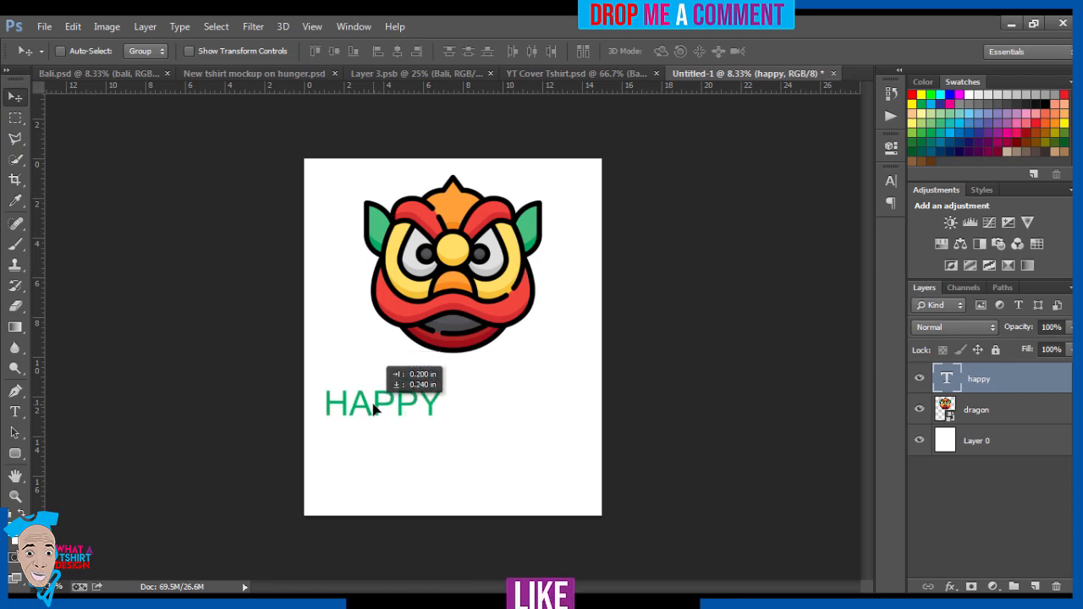
pyautogui.moveTo(375, 409); pyautogui.dragTo(375, 409)
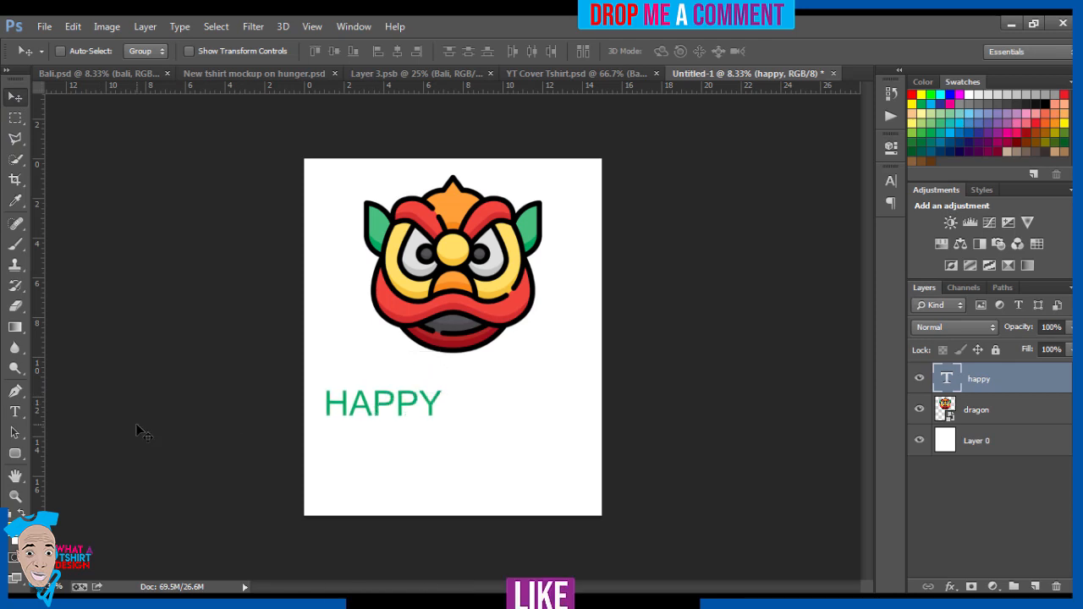
# Step: Add a separate 48 pt text layer reading CHINESE below and to the right of HAPPY
pyautogui.click(15, 411)
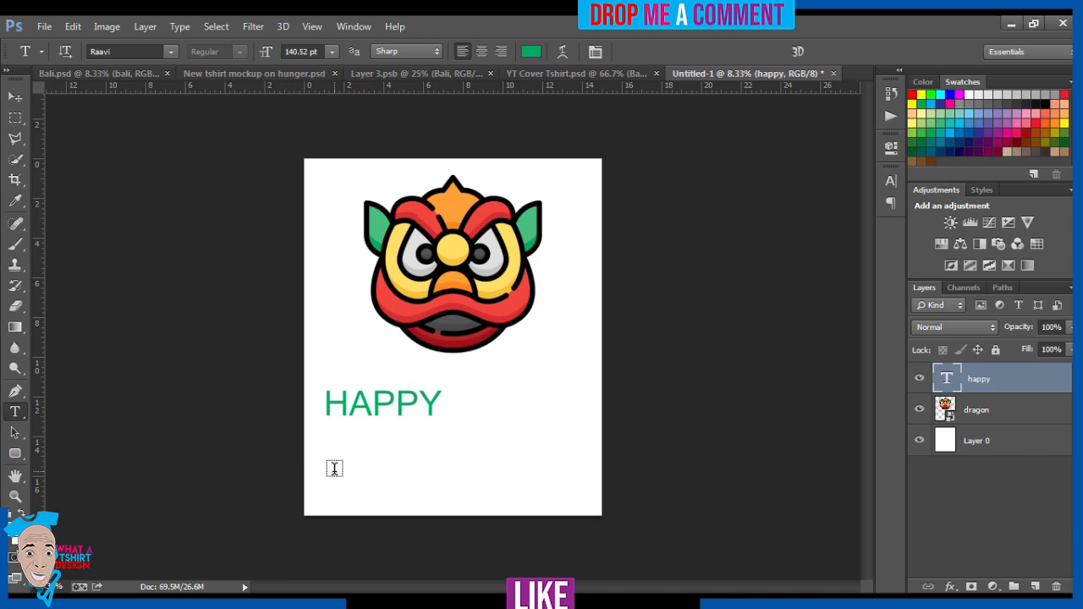
pyautogui.click(492, 435)
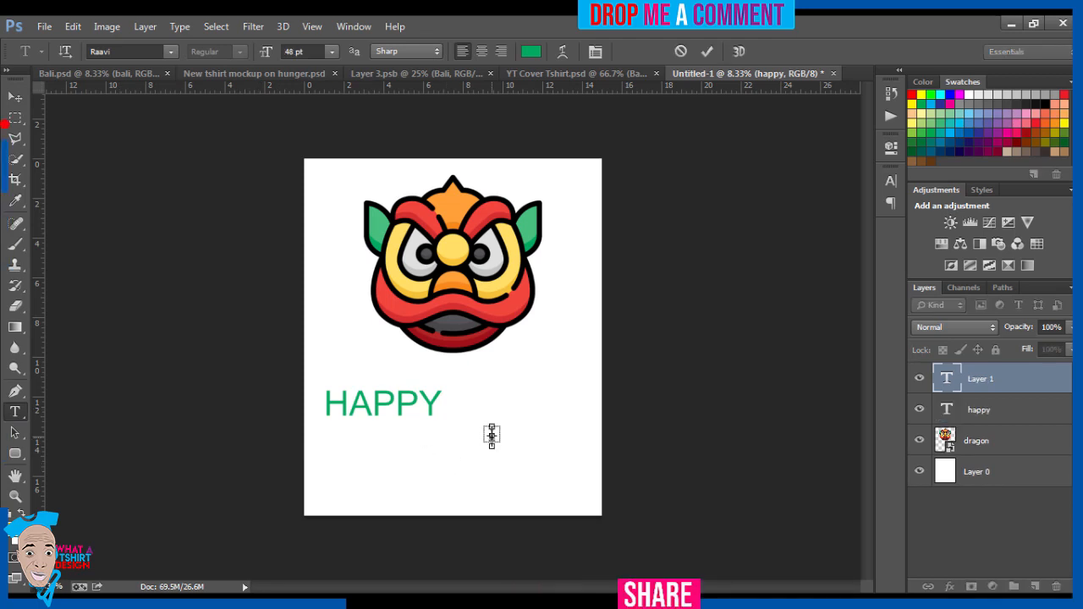
pyautogui.write('CHINESE')
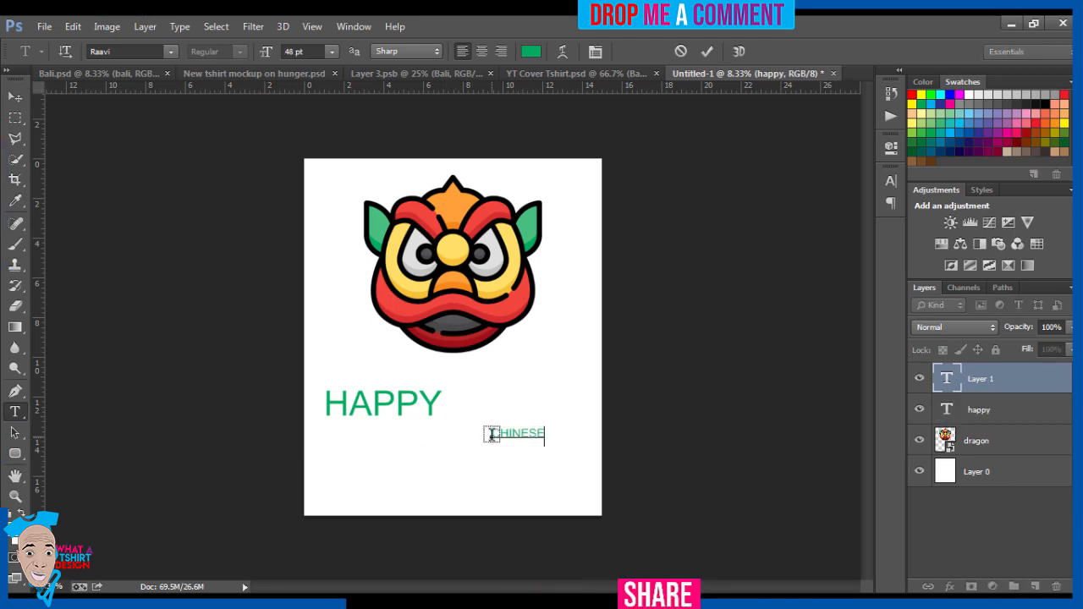
pyautogui.click(16, 97)
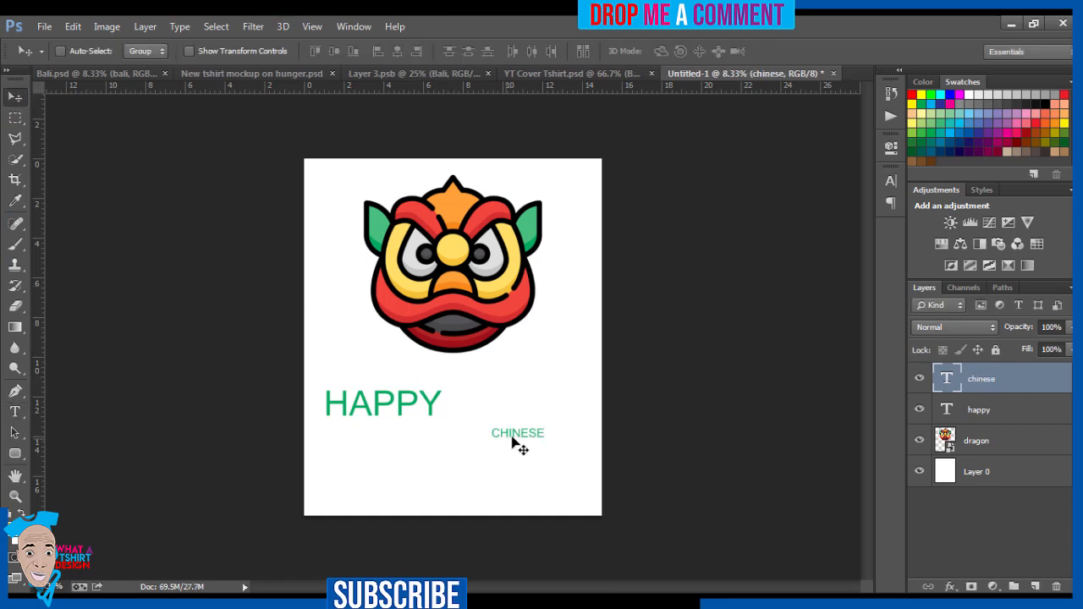
# Step: Enlarge the CHINESE text proportionally to about 87 pt and position it just under the dragon, above the end of HAPPY
pyautogui.moveTo(517, 436); pyautogui.dragTo(476, 397)
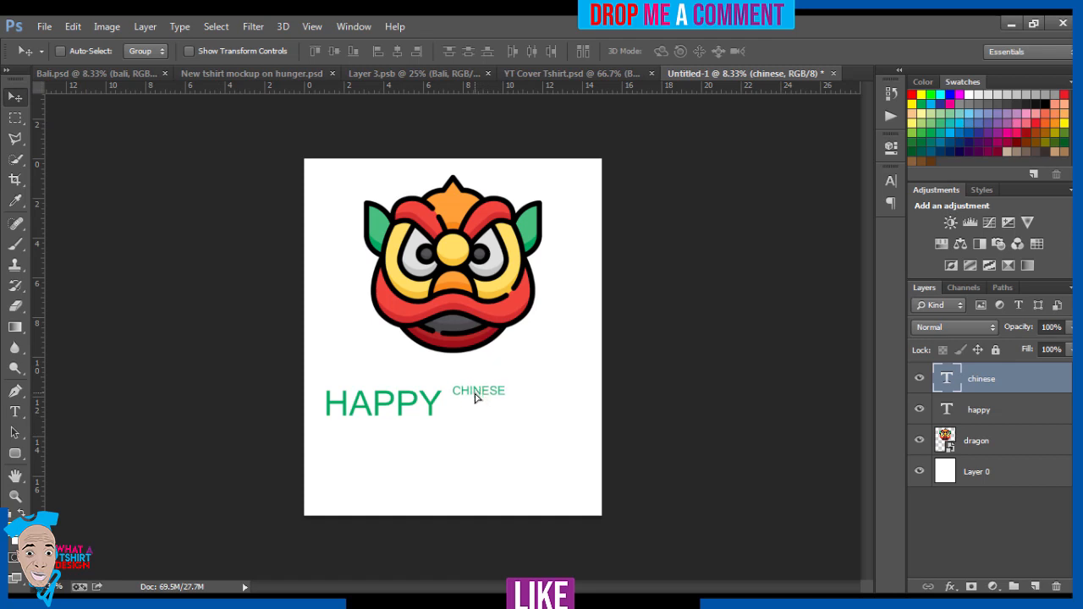
pyautogui.hotkey('ctrl', 't')
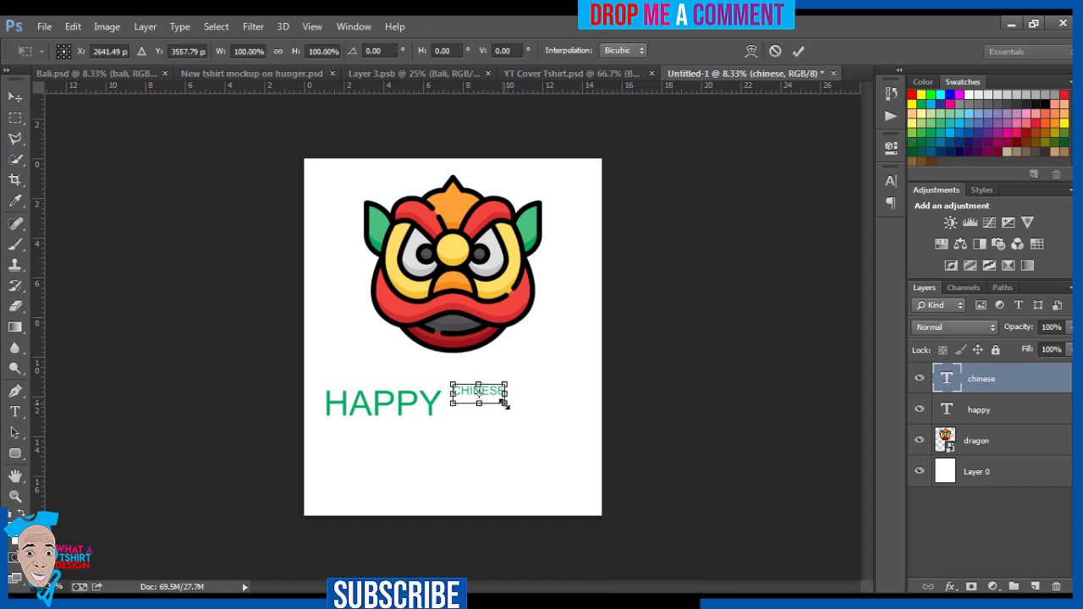
pyautogui.moveTo(505, 404); pyautogui.dragTo(490, 380)
pyautogui.press('Return')
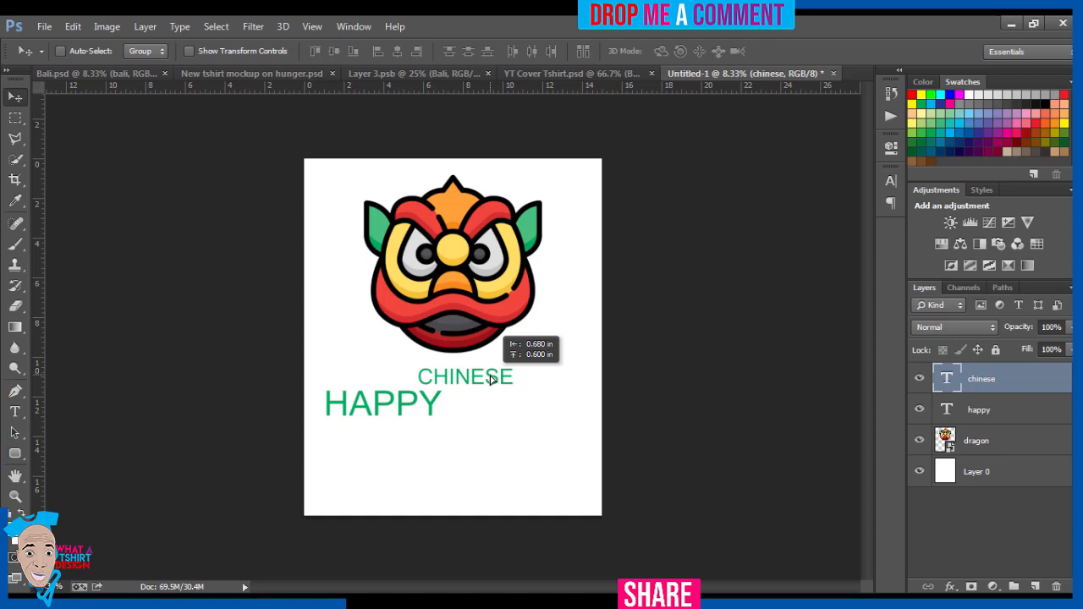
pyautogui.moveTo(491, 379); pyautogui.dragTo(491, 380)
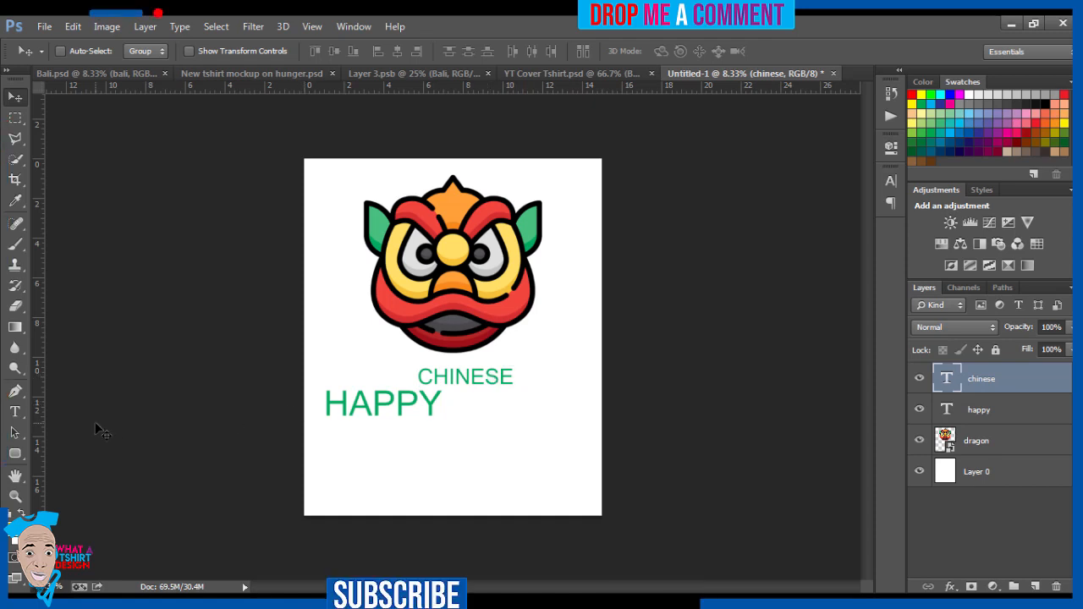
# Step: Add a separate 48 pt text reading NEW YEAR and place it directly under CHINESE, flush with its right end
pyautogui.click(14, 411)
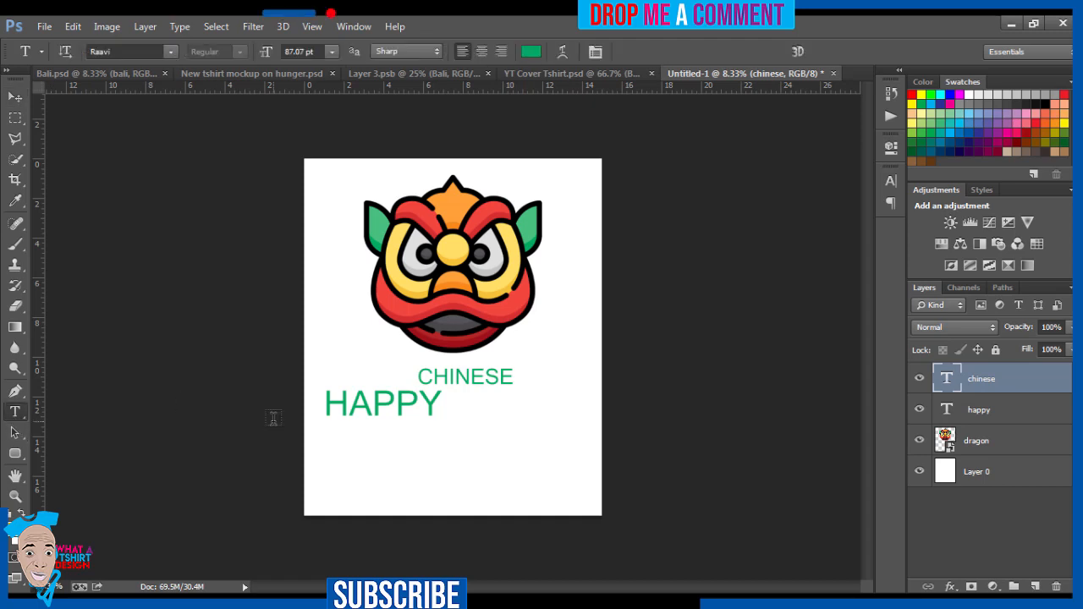
pyautogui.click(457, 406)
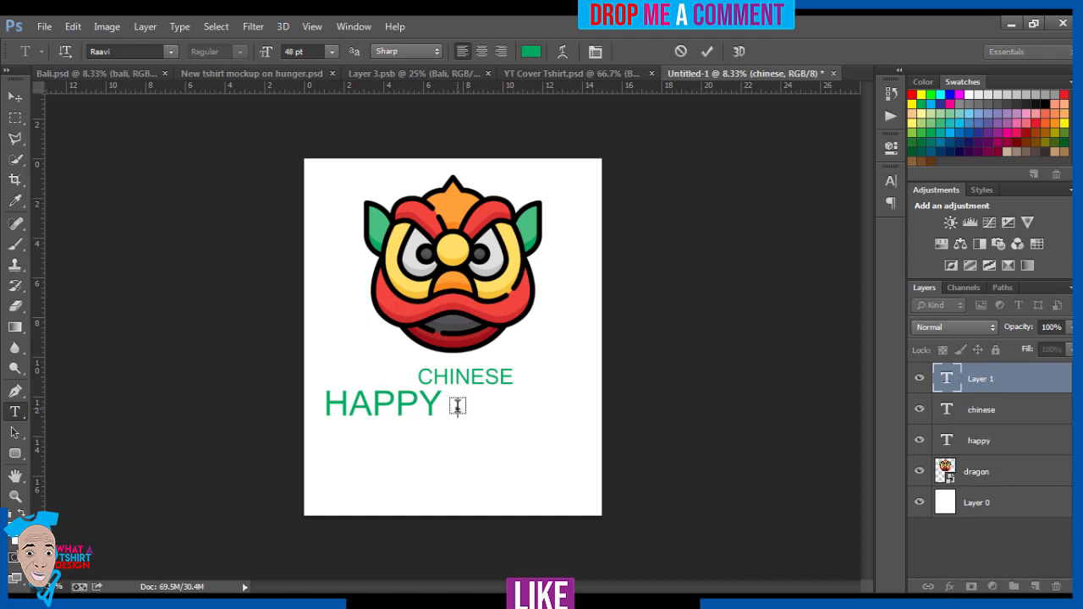
pyautogui.write('NEW Y')
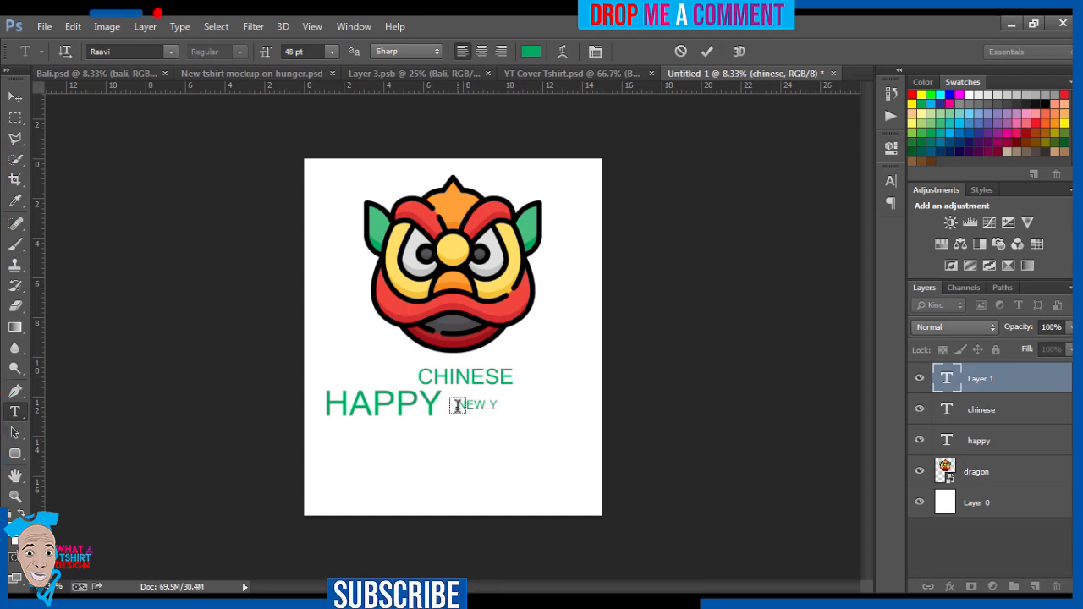
pyautogui.write('AR')
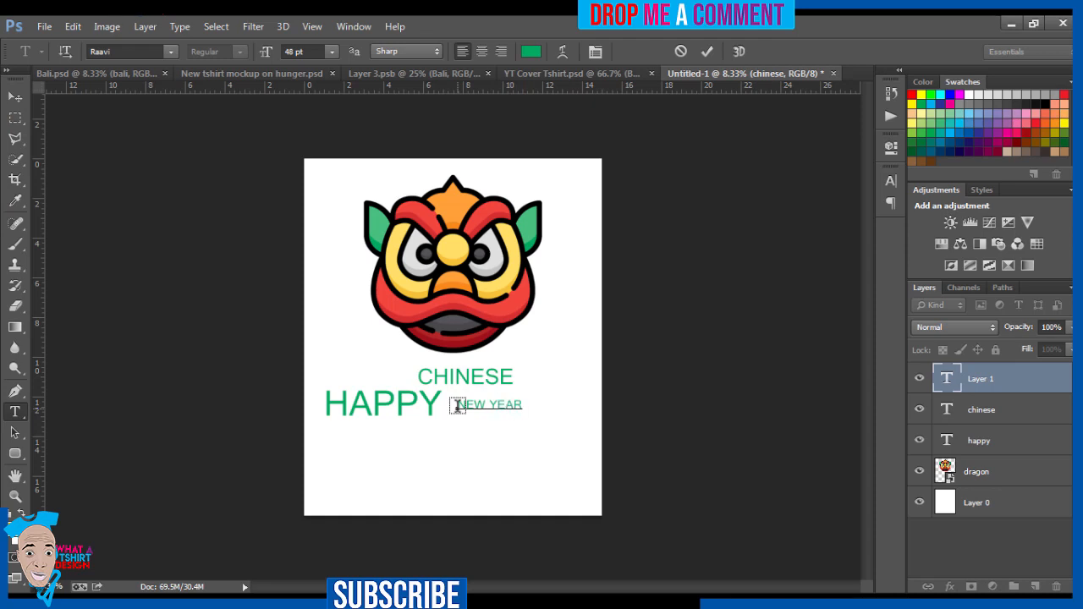
pyautogui.click(13, 100)
pyautogui.moveTo(508, 404); pyautogui.dragTo(500, 394)
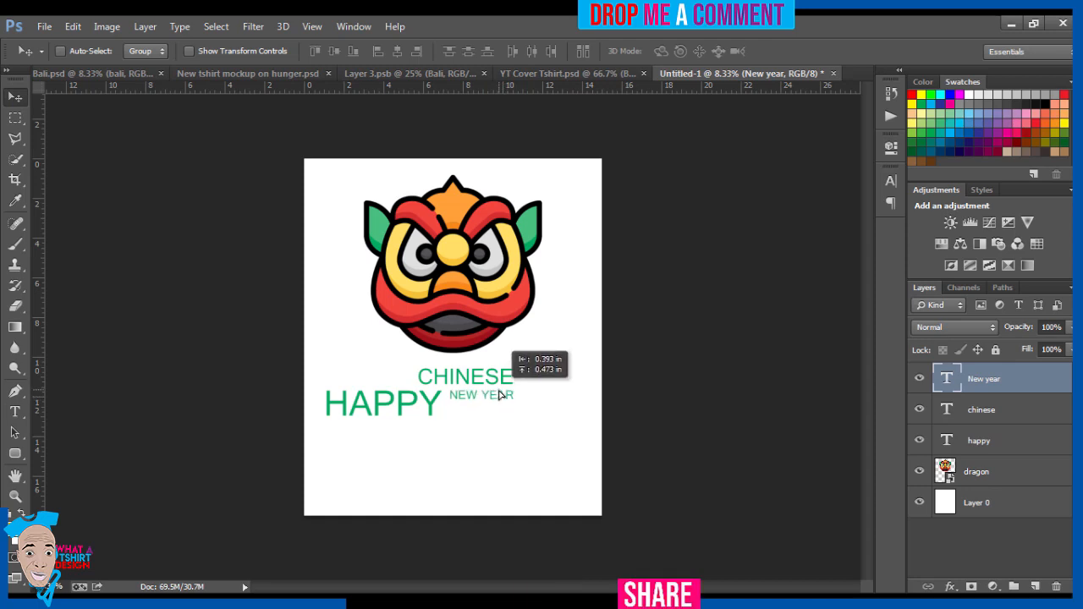
pyautogui.moveTo(499, 394); pyautogui.dragTo(499, 389)
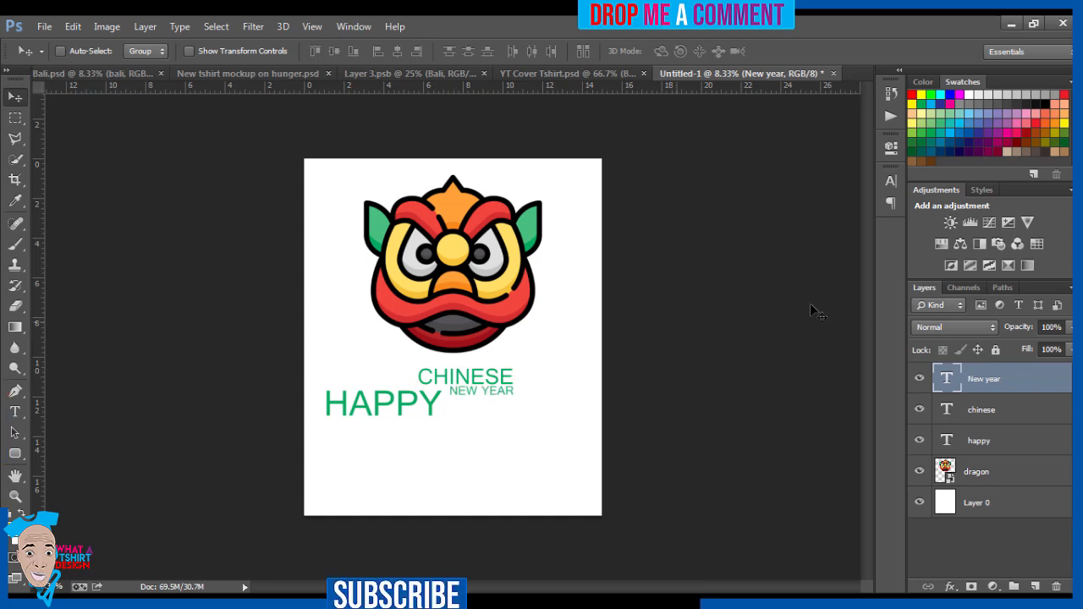
# Step: Select the CHINESE and NEW YEAR layers together and move them slightly left and down, close against the end of HAPPY
pyautogui.keyDown('shift'); pyautogui.click(995, 412); pyautogui.keyUp('shift')
pyautogui.click(987, 380)
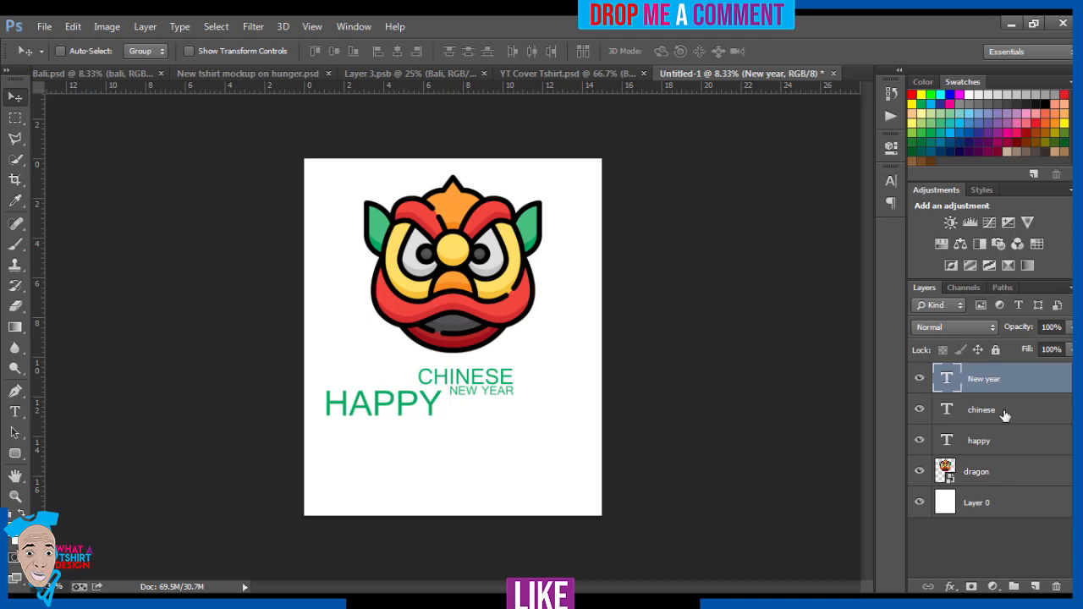
pyautogui.keyDown('ctrl'); pyautogui.click(1005, 415); pyautogui.keyUp('ctrl')
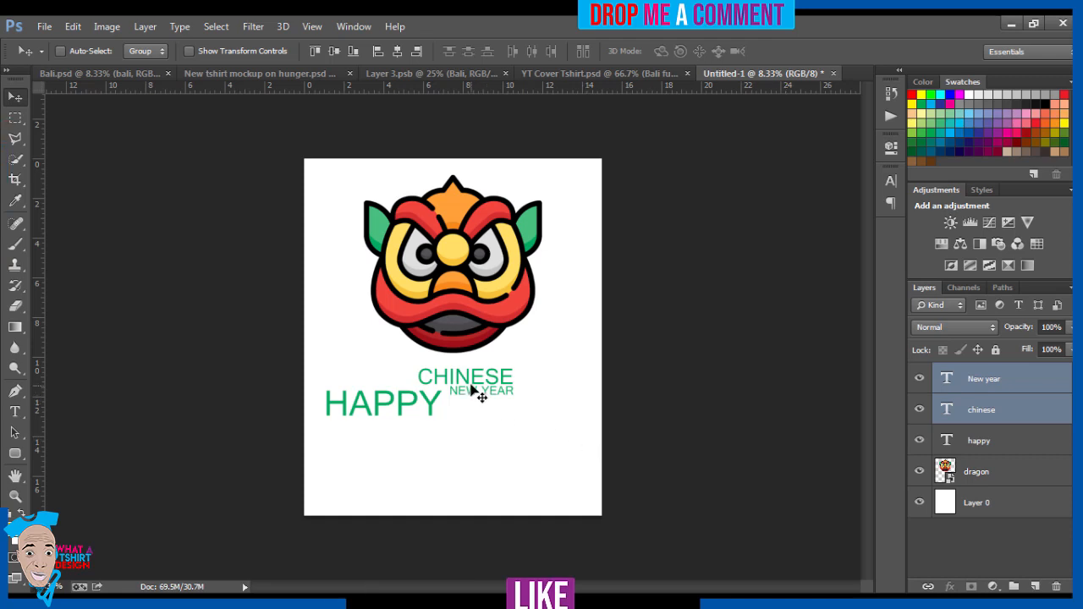
pyautogui.moveTo(477, 380)
pyautogui.mouseDown()
pyautogui.moveTo(499, 391)
pyautogui.moveTo(493, 425)
pyautogui.moveTo(402, 433)
pyautogui.moveTo(436, 419)
pyautogui.moveTo(448, 437)
pyautogui.moveTo(518, 401)
pyautogui.moveTo(442, 437)
pyautogui.moveTo(426, 437)
pyautogui.moveTo(434, 425)
pyautogui.moveTo(465, 425)
pyautogui.moveTo(439, 435)
pyautogui.moveTo(448, 435)
pyautogui.moveTo(380, 427)
pyautogui.moveTo(437, 441)
pyautogui.moveTo(500, 372)
pyautogui.moveTo(500, 385)
pyautogui.moveTo(491, 374)
pyautogui.moveTo(482, 385)
pyautogui.mouseUp()
pyautogui.hotkey('shift', 'Up')
pyautogui.hotkey('shift', 'Up')
pyautogui.hotkey('shift', 'Up')
pyautogui.hotkey('shift', 'Up')
pyautogui.hotkey('shift', 'Up')
pyautogui.hotkey('shift', 'Right')
pyautogui.hotkey('shift', 'Right')
pyautogui.hotkey('shift', 'Right')
pyautogui.hotkey('shift', 'Right')
pyautogui.hotkey('shift', 'Right')
pyautogui.hotkey('shift', 'Right')
pyautogui.hotkey('shift', 'Right')
pyautogui.hotkey('shift', 'Right')
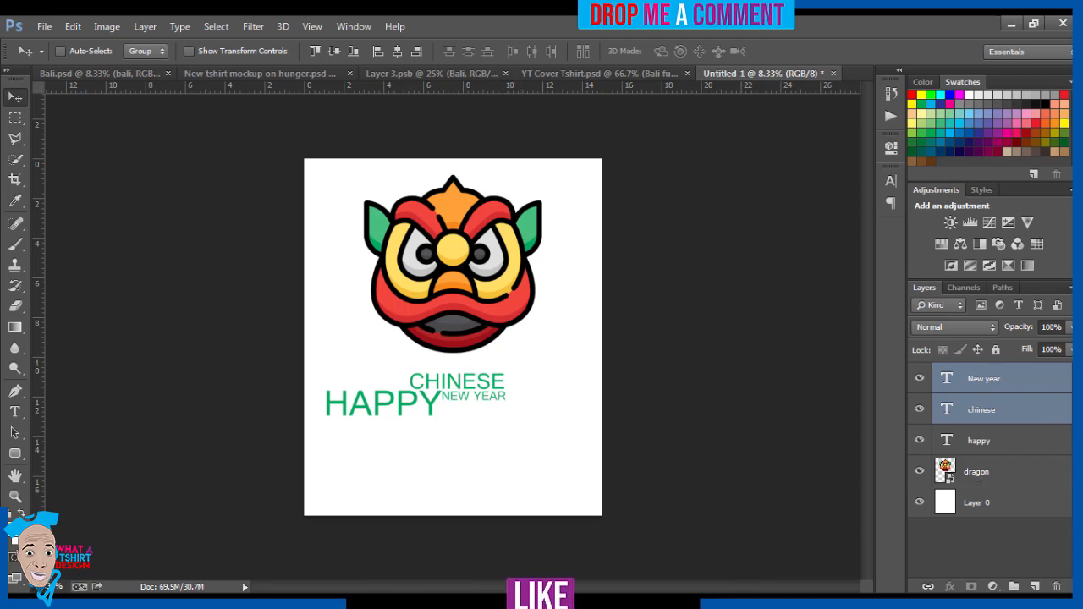
# Step: Apply a Color Overlay to the CHINESE text layer using the bright red sampled from the dragon's upper lip
pyautogui.doubleClick(1068, 409)
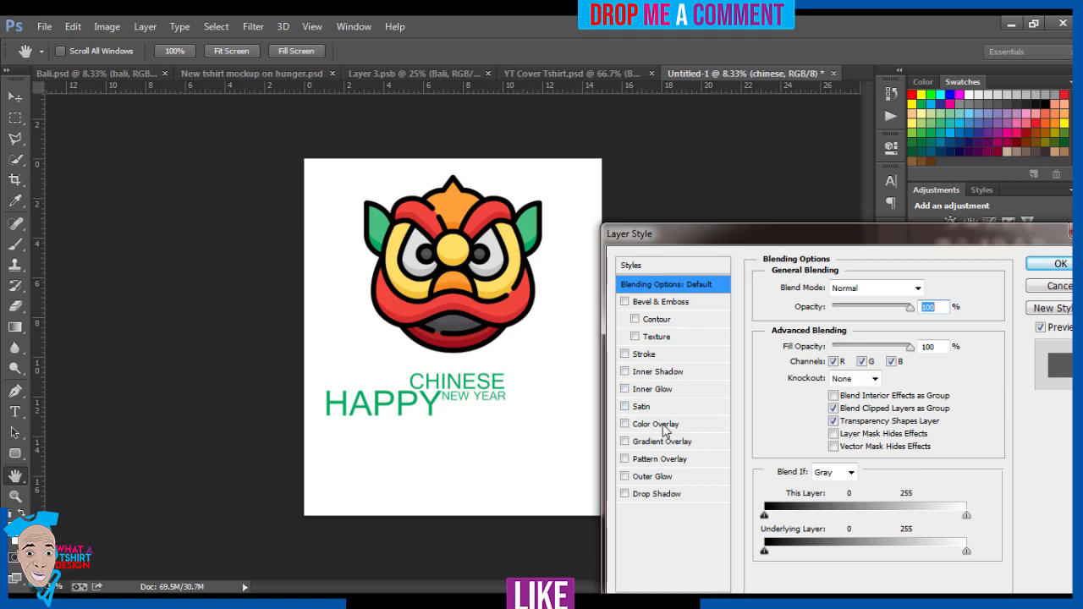
pyautogui.click(1070, 232)
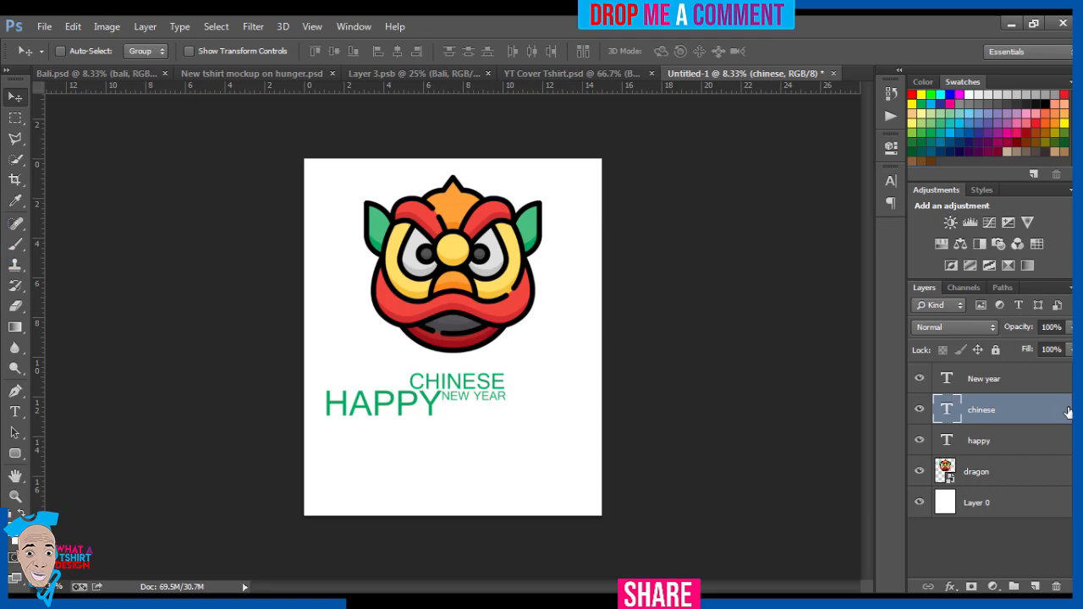
pyautogui.doubleClick(1068, 410)
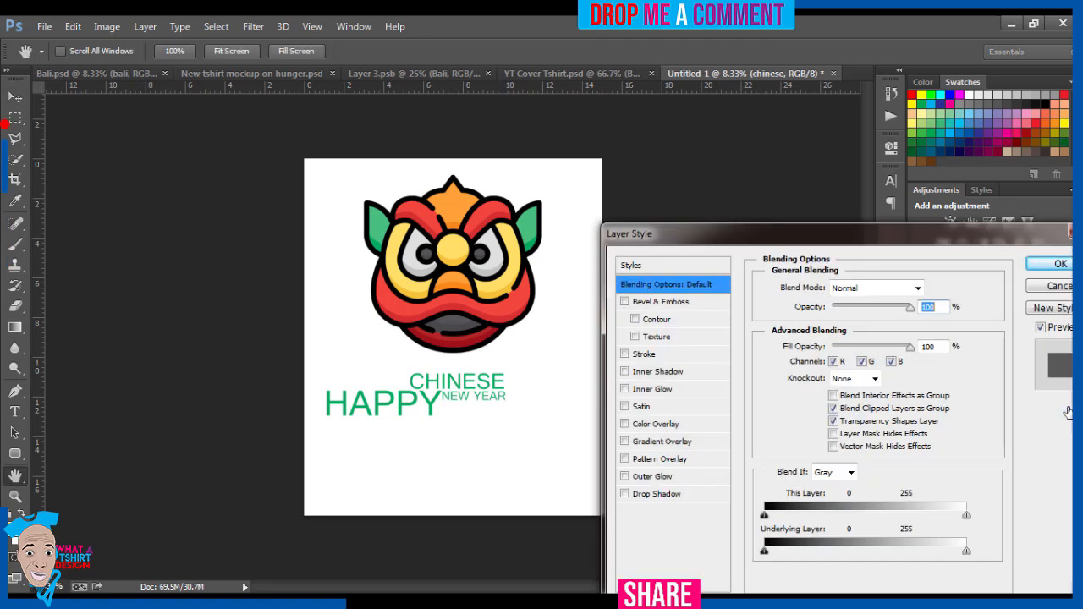
pyautogui.click(659, 424)
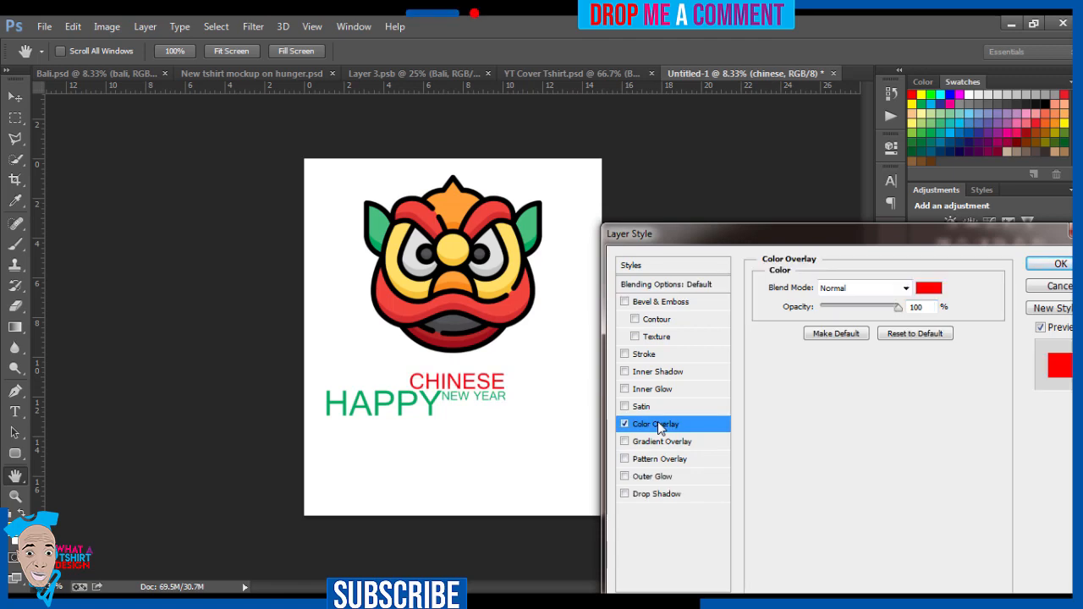
pyautogui.click(930, 290)
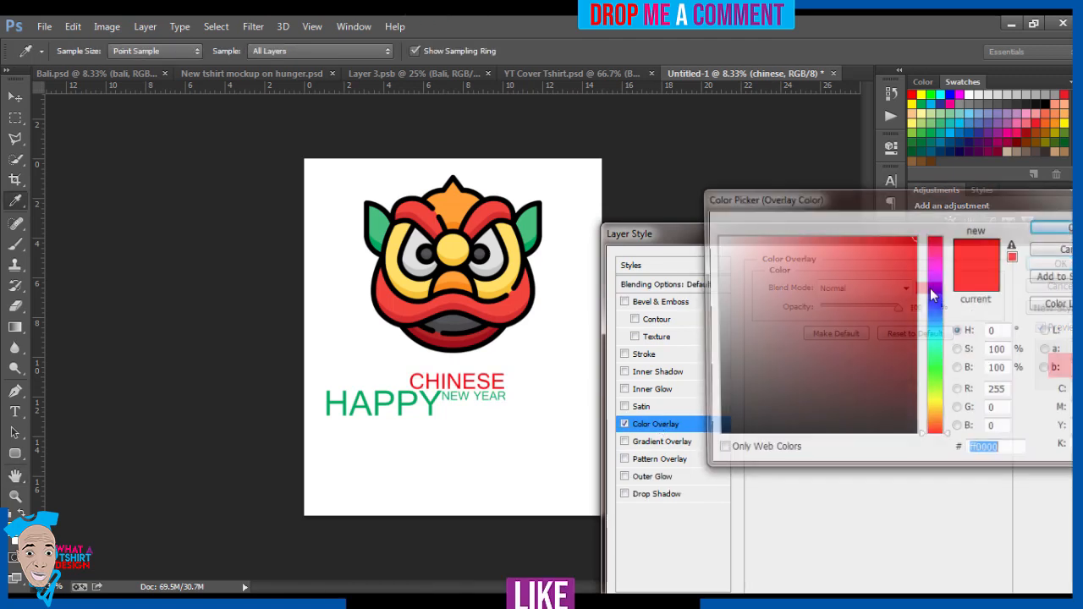
pyautogui.click(489, 318)
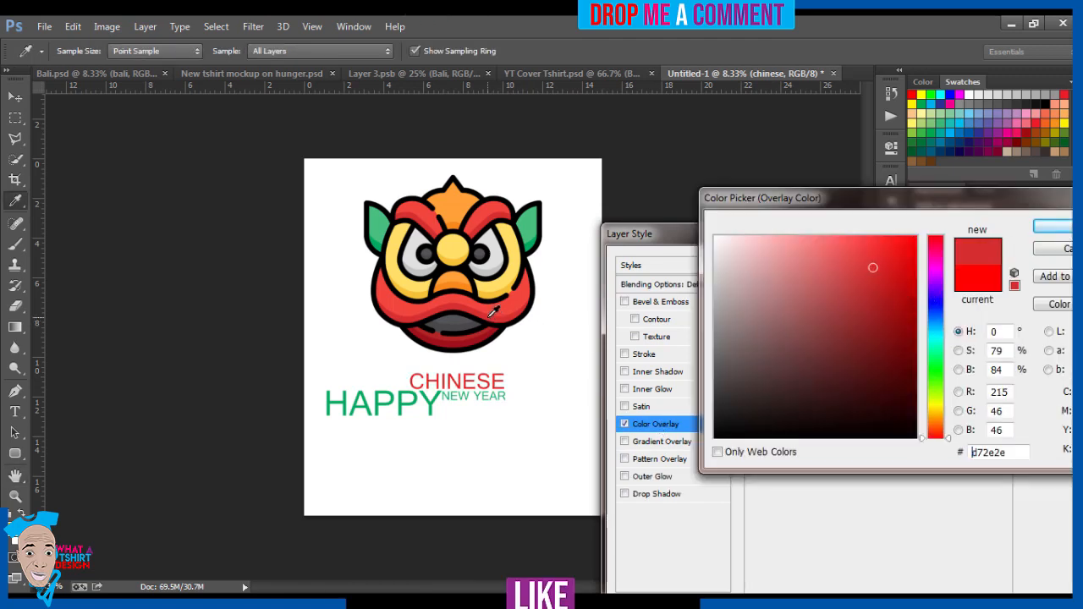
pyautogui.click(497, 302)
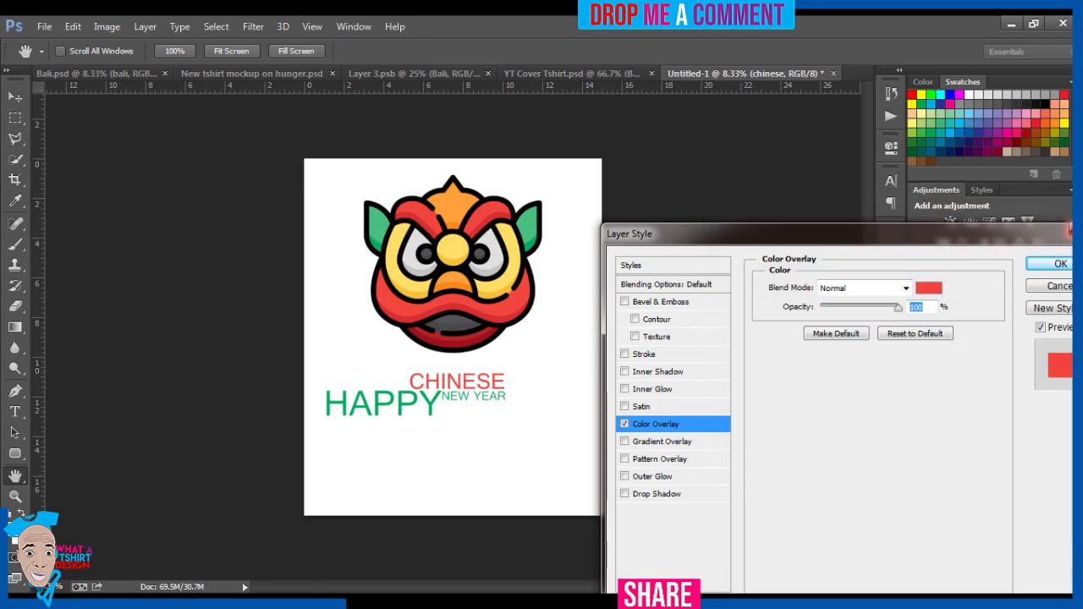
pyautogui.click(1062, 264)
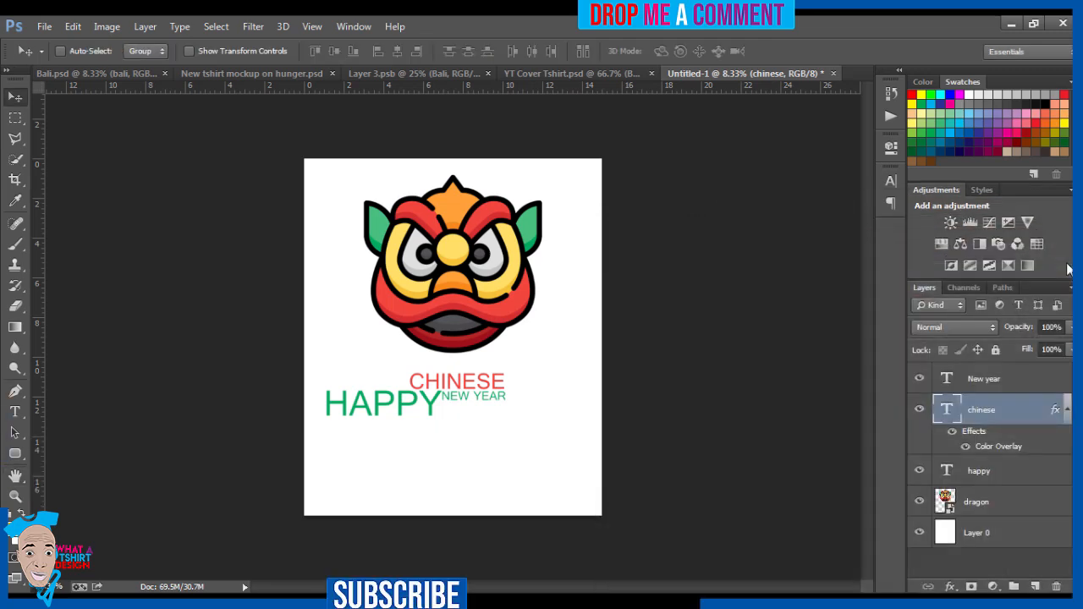
# Step: Apply a Color Overlay to the NEW YEAR text layer using the orange (ffa035) sampled from the dragon's crest
pyautogui.doubleClick(1068, 382)
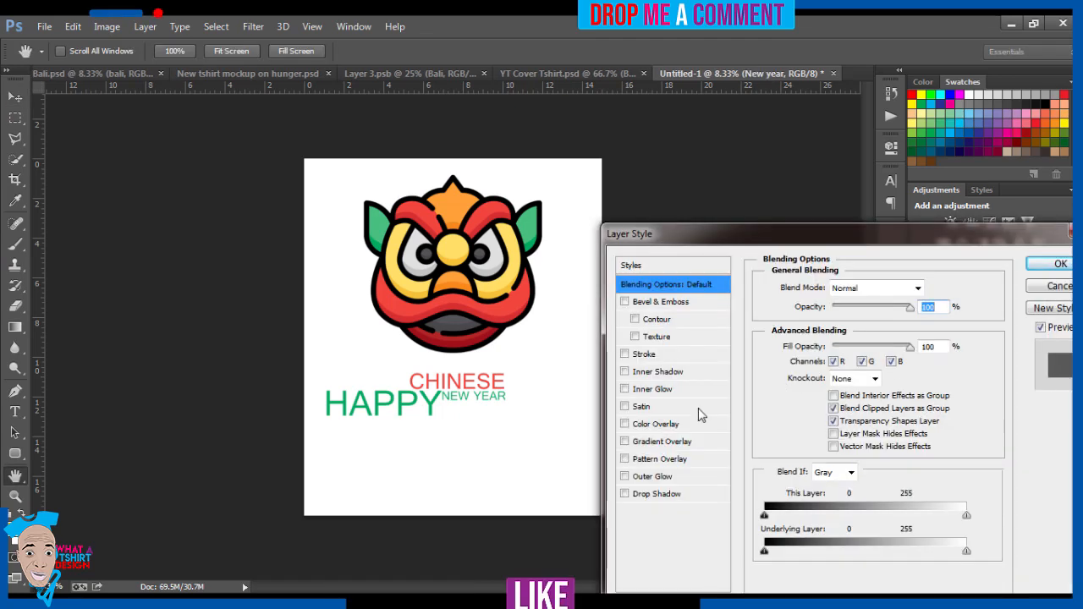
pyautogui.click(670, 424)
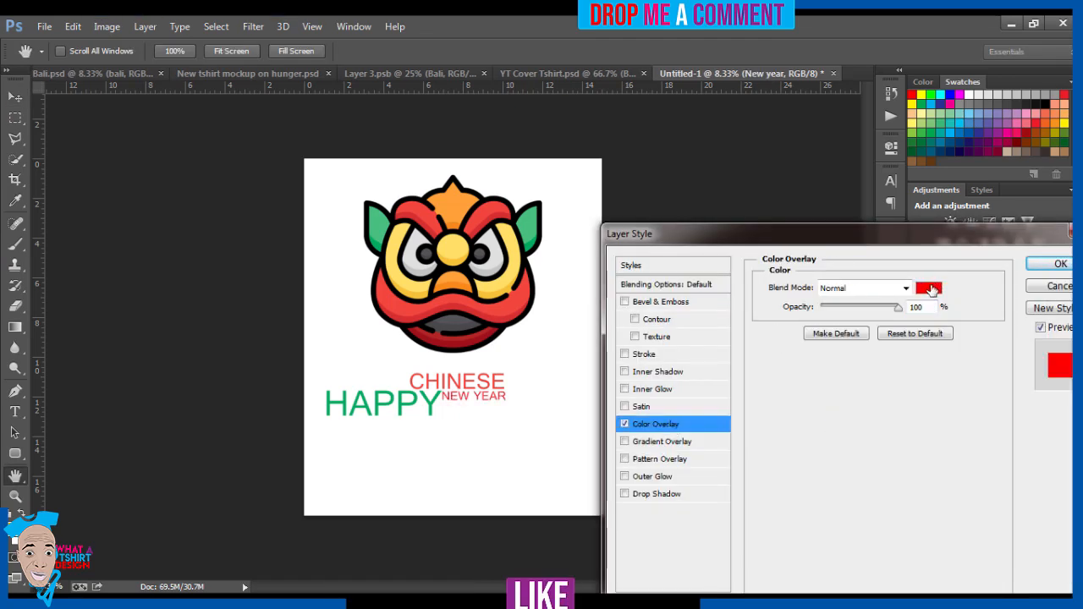
pyautogui.click(930, 288)
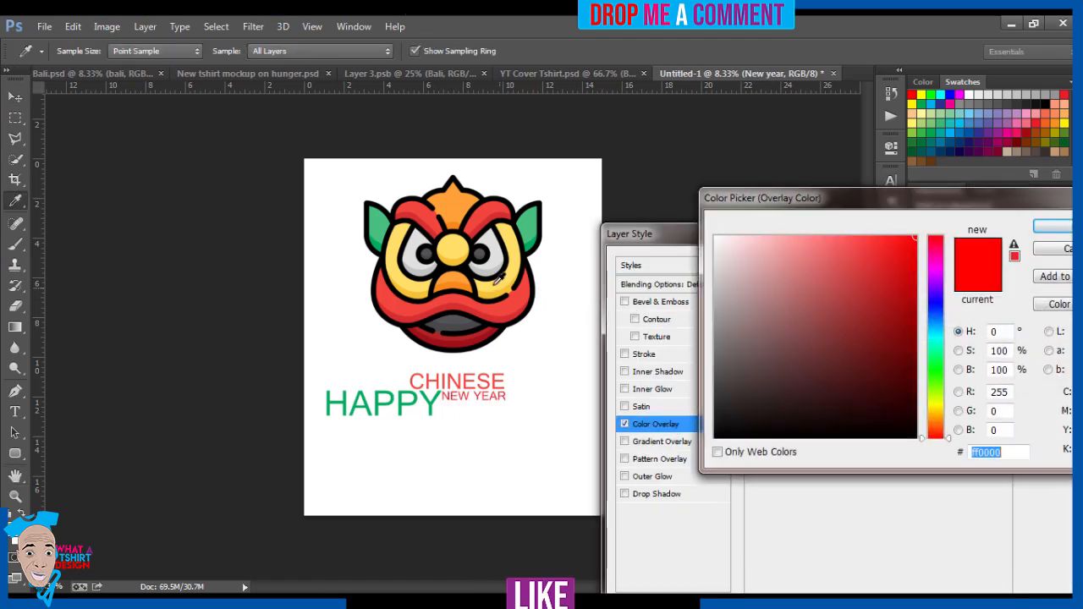
pyautogui.click(496, 286)
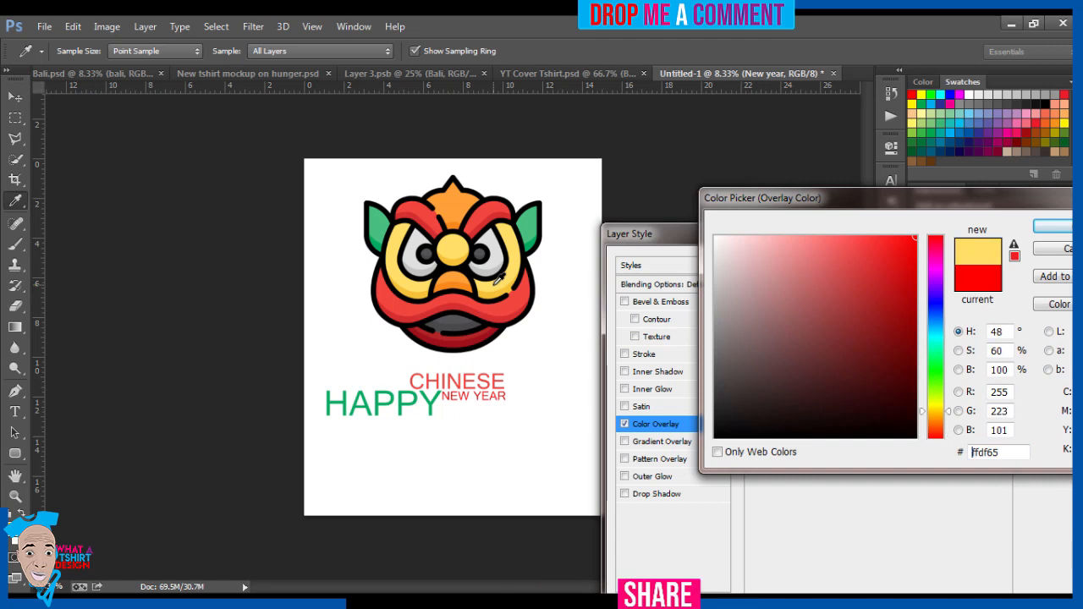
pyautogui.click(455, 195)
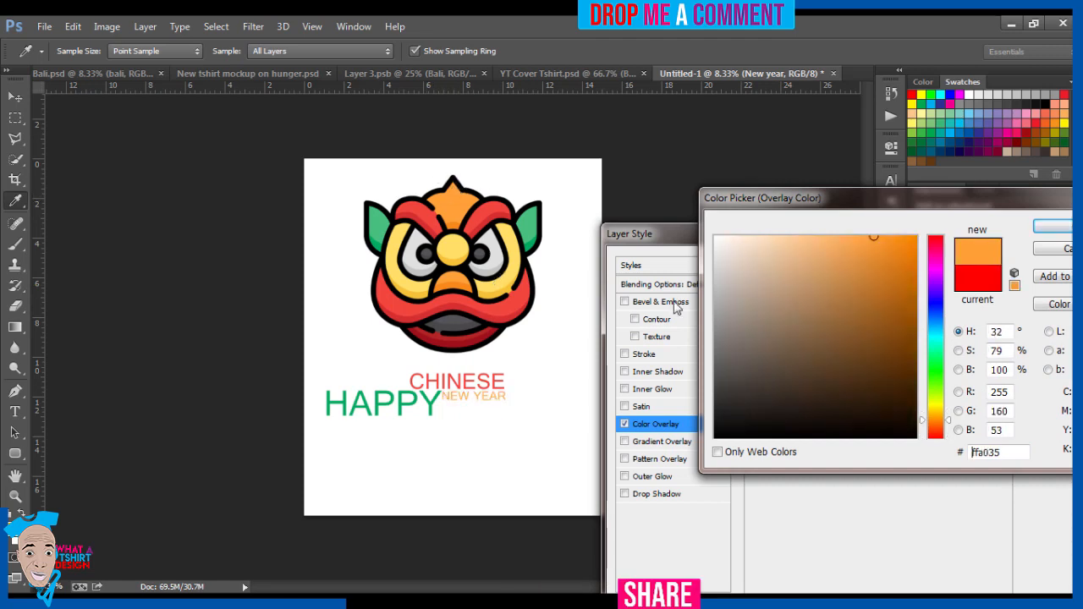
pyautogui.click(1052, 227)
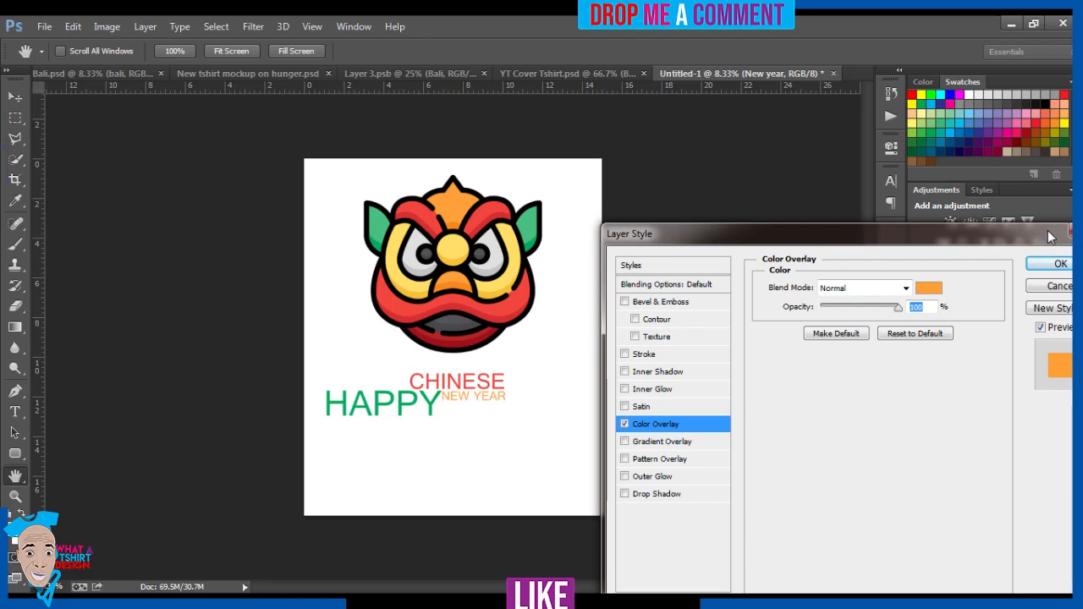
pyautogui.click(1060, 263)
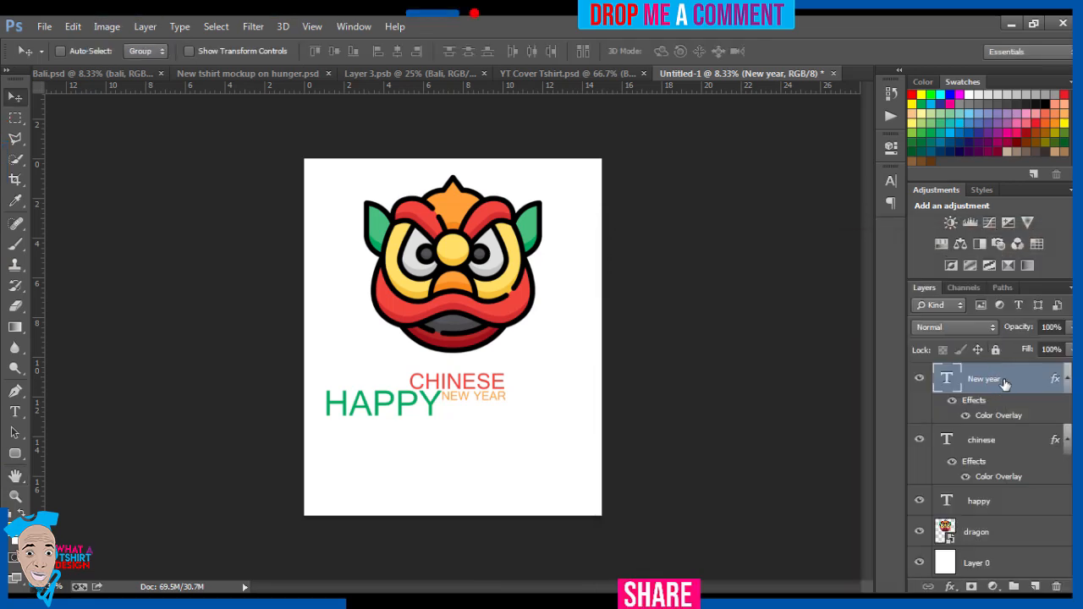
# Step: Select the three text layers together and move them about 1.9 in right and 0.44 in up, centred beneath the dragon
pyautogui.keyDown('shift'); pyautogui.click(1007, 440); pyautogui.keyUp('shift')
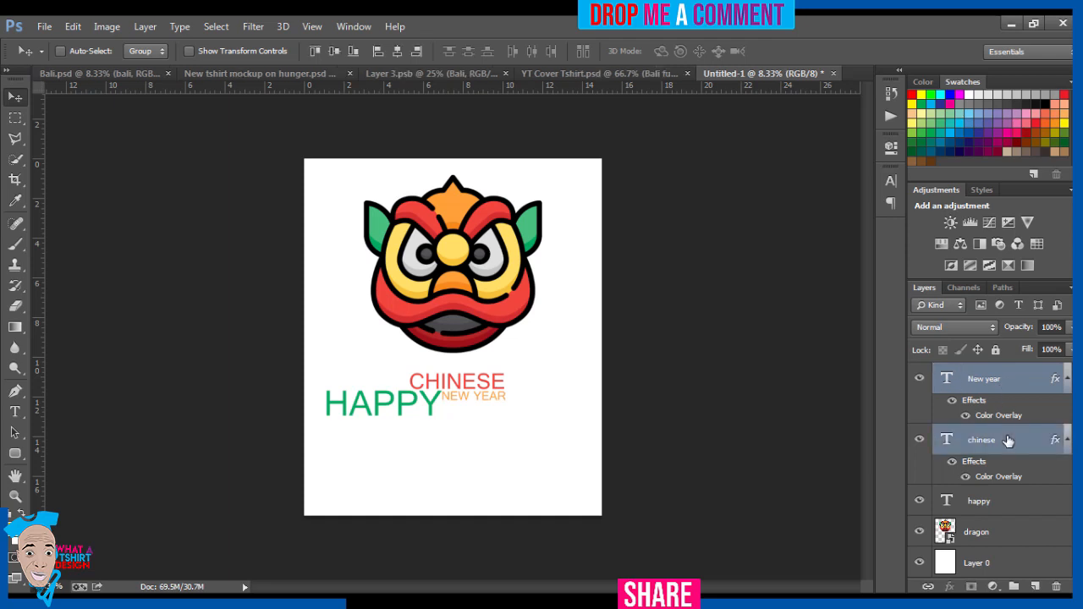
pyautogui.keyDown('shift'); pyautogui.click(1014, 500); pyautogui.keyUp('shift')
pyautogui.moveTo(398, 408); pyautogui.dragTo(441, 397)
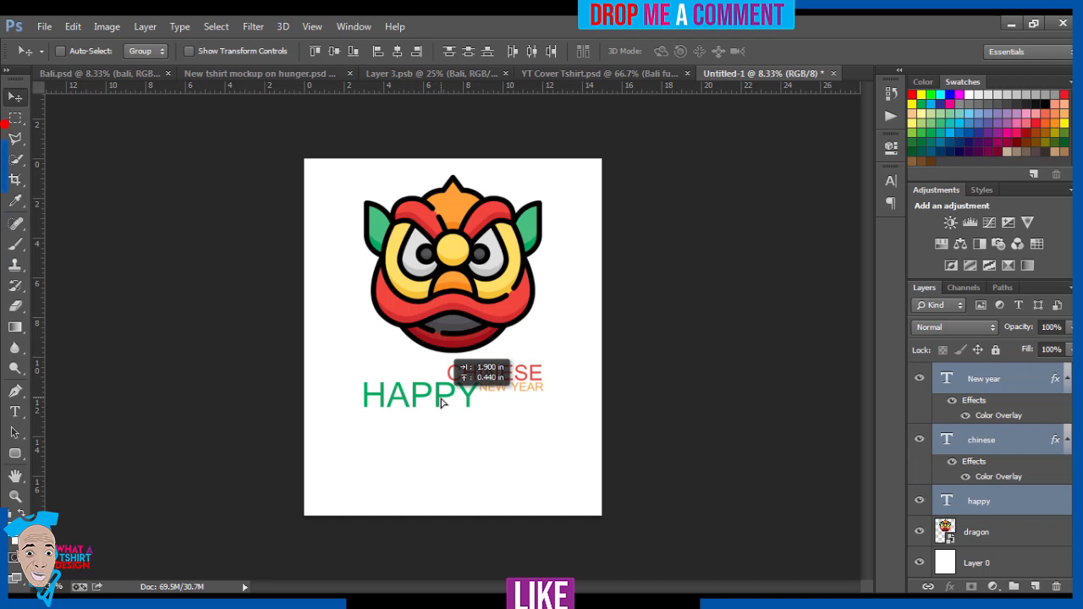
pyautogui.moveTo(441, 403); pyautogui.dragTo(441, 403)
# Step: Switch to the Flaticon page in the browser and copy the search phrase "chinese new year"
pyautogui.click(615, 603)
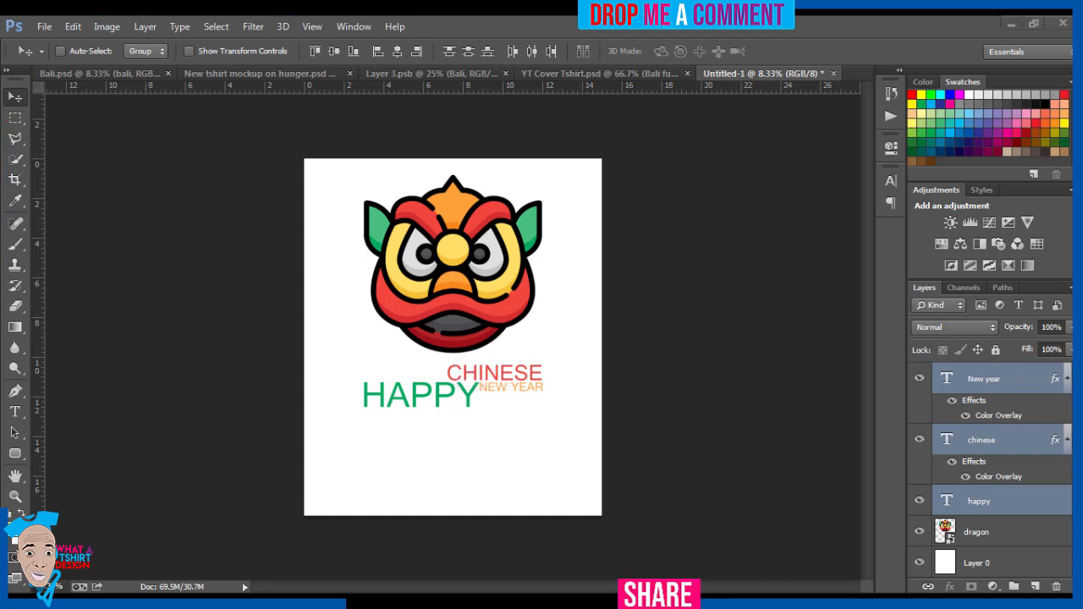
pyautogui.click(615, 603)
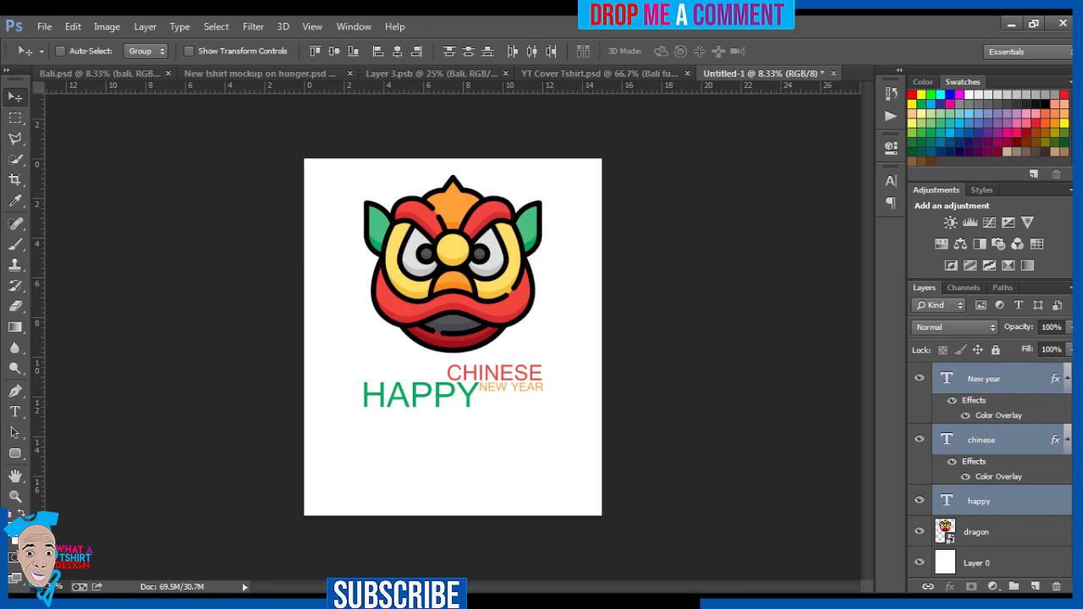
pyautogui.click(287, 603)
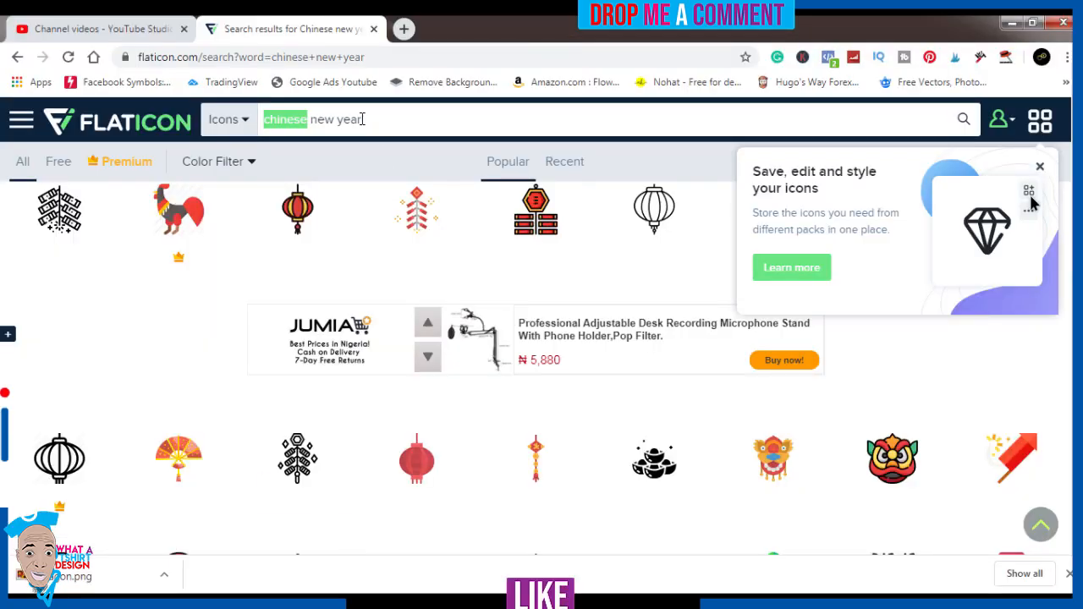
pyautogui.click(370, 116)
pyautogui.moveTo(364, 118); pyautogui.dragTo(244, 110)
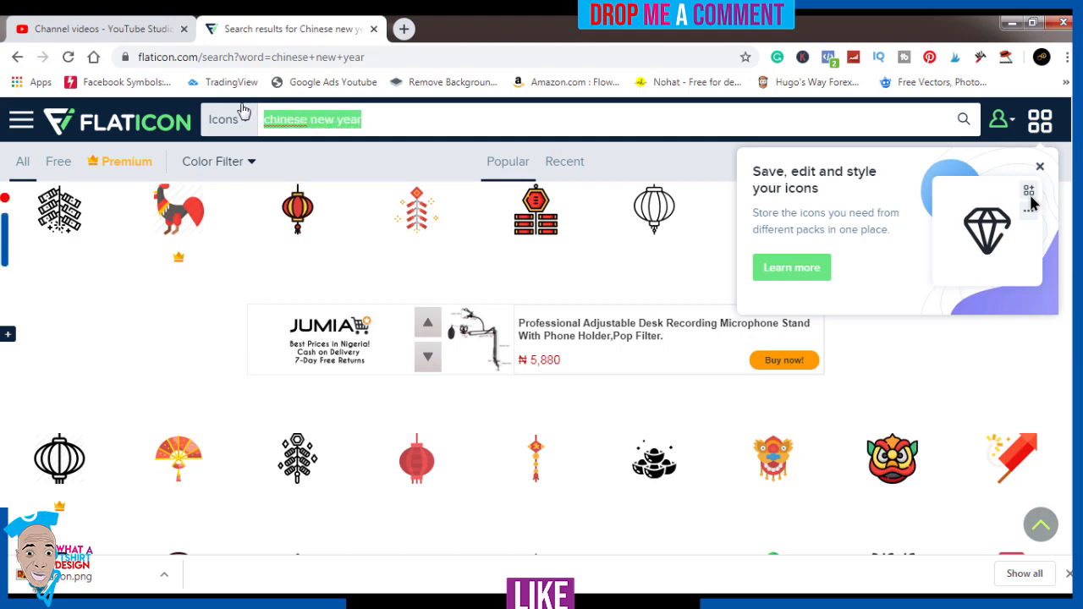
pyautogui.rightClick(286, 121)
pyautogui.click(312, 158)
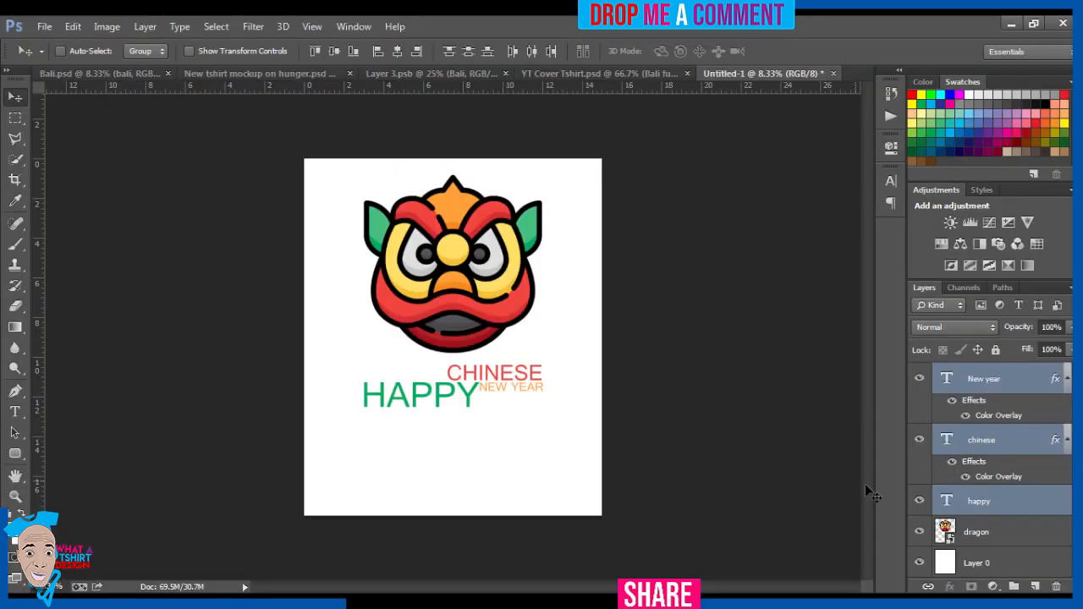
# Step: Back in Photoshop, hide the CHINESE and NEW YEAR text layers and delete both of them
pyautogui.click(919, 441)
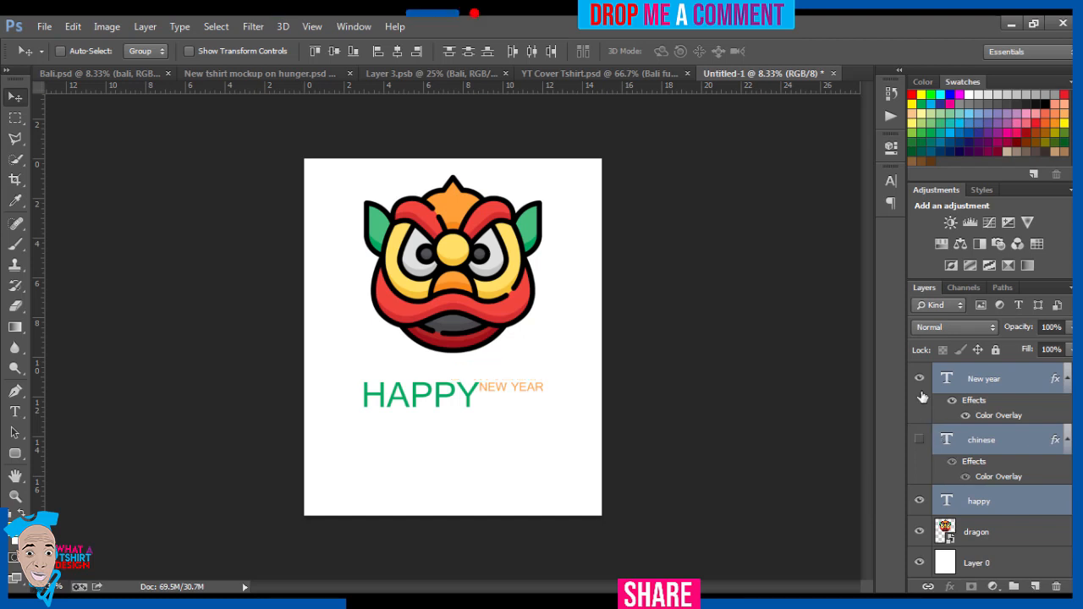
pyautogui.click(920, 379)
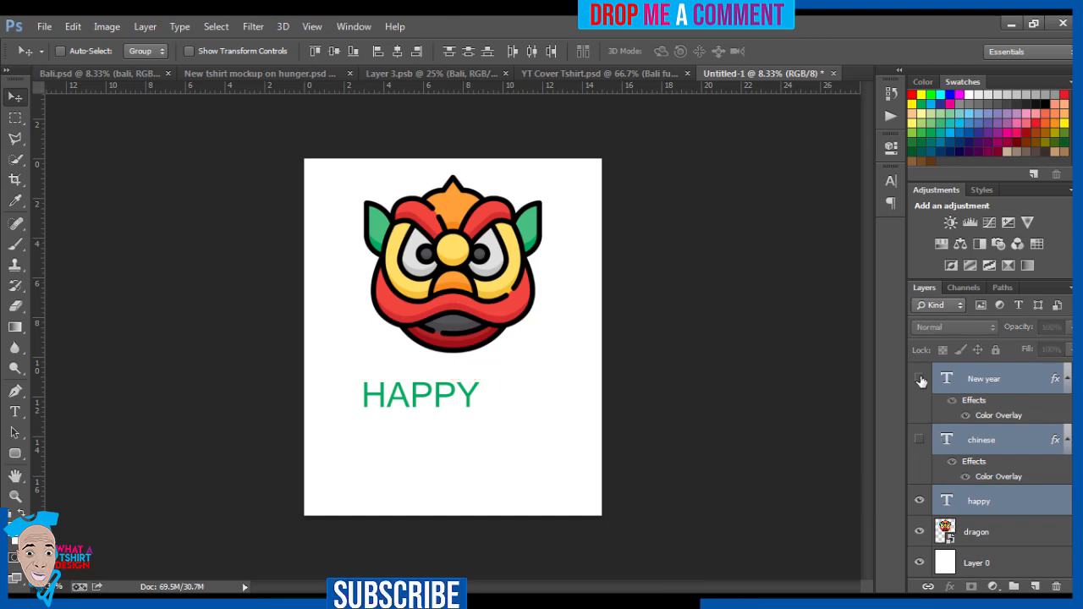
pyautogui.click(978, 381)
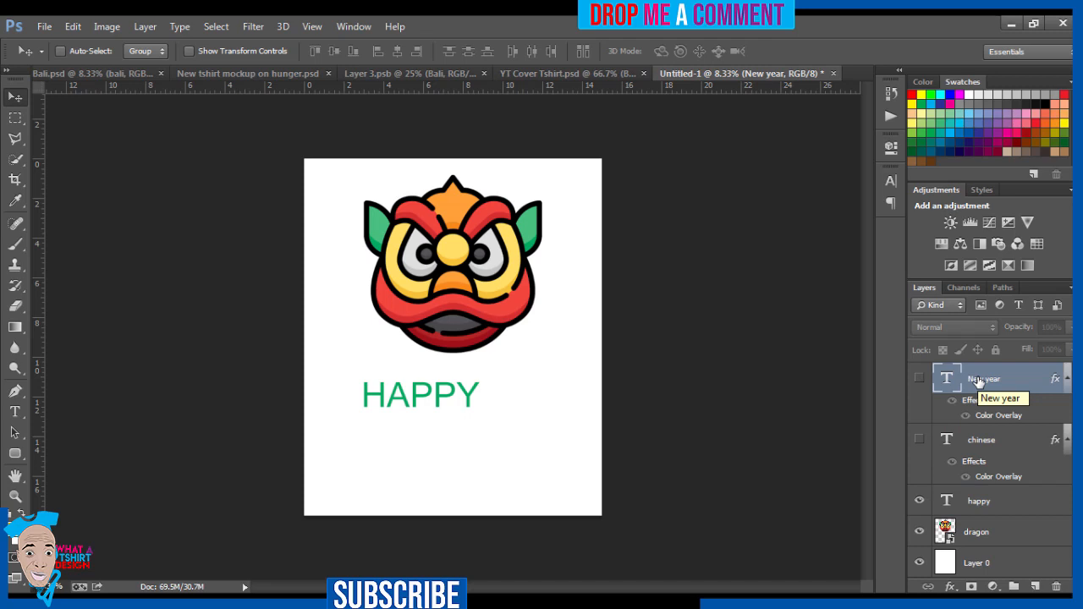
pyautogui.press('Delete')
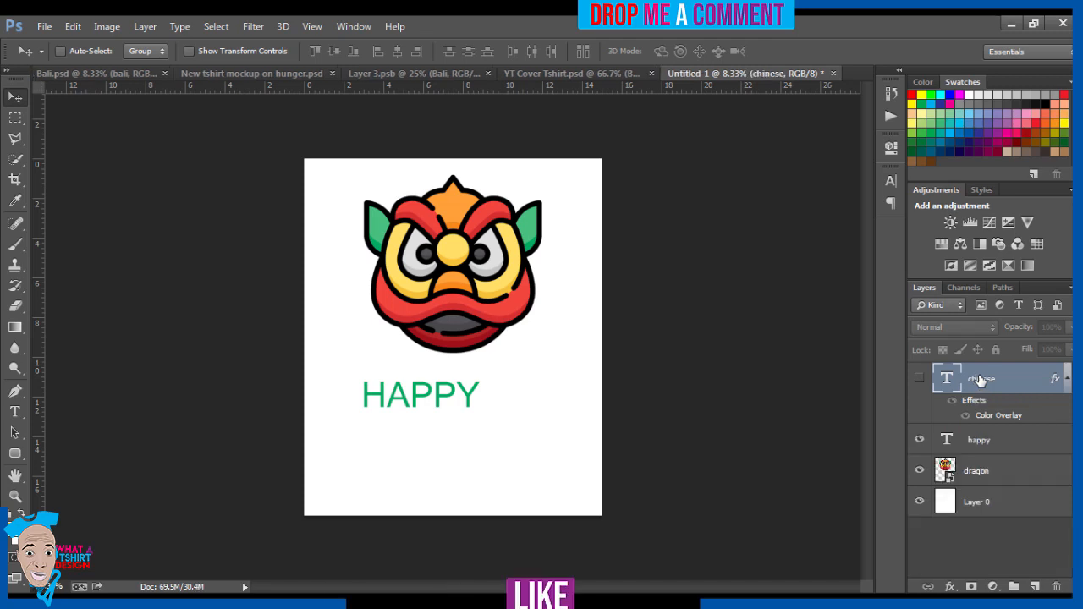
pyautogui.press('Delete')
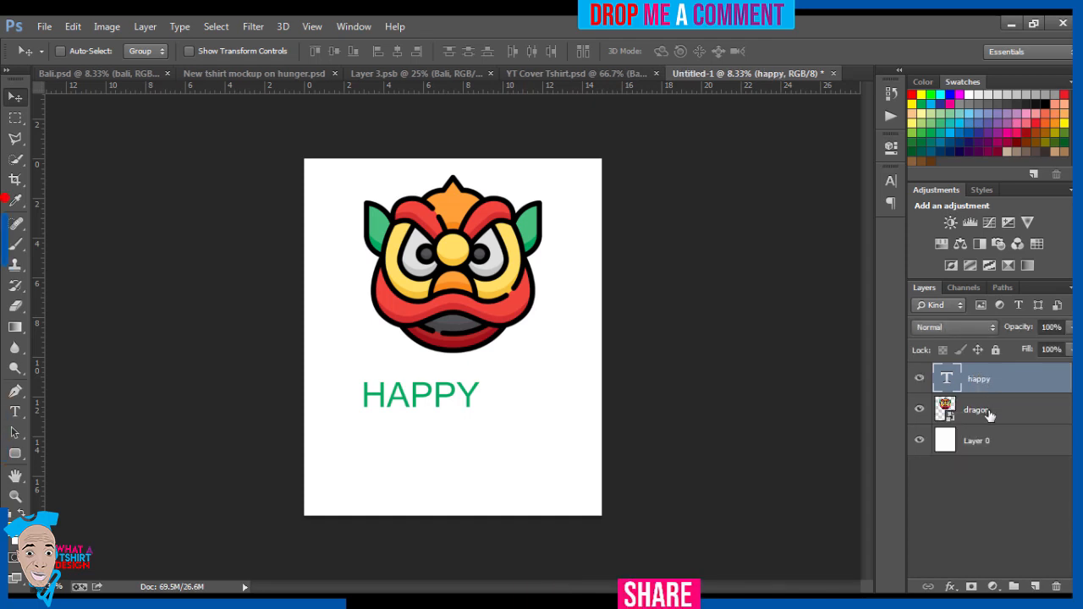
# Step: Move the dragon down towards the middle of the canvas and hide the HAPPY text layer
pyautogui.click(990, 412)
pyautogui.moveTo(484, 290); pyautogui.dragTo(472, 335)
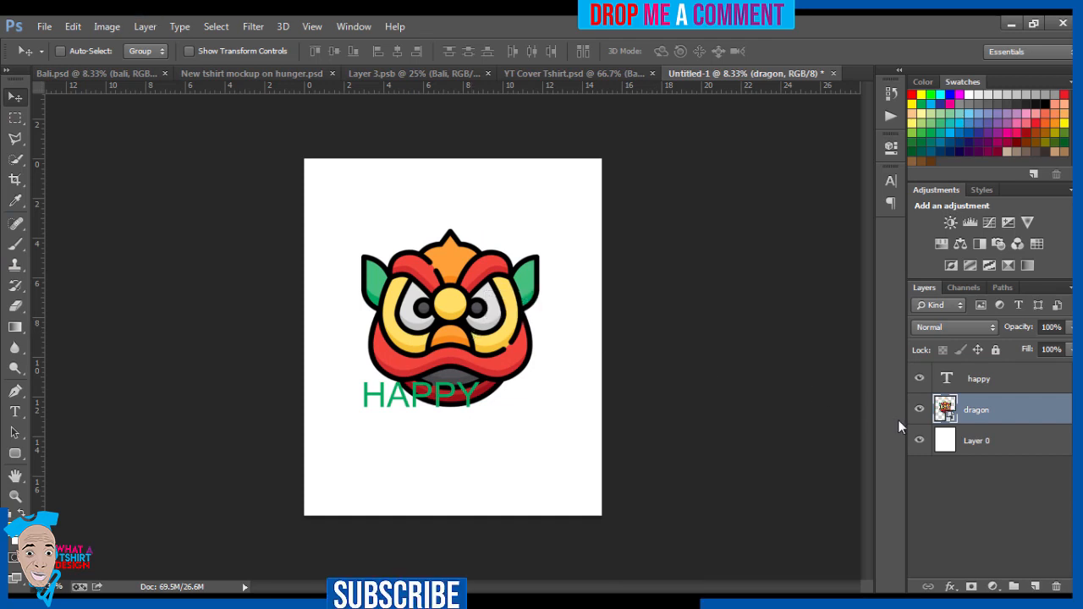
pyautogui.click(919, 378)
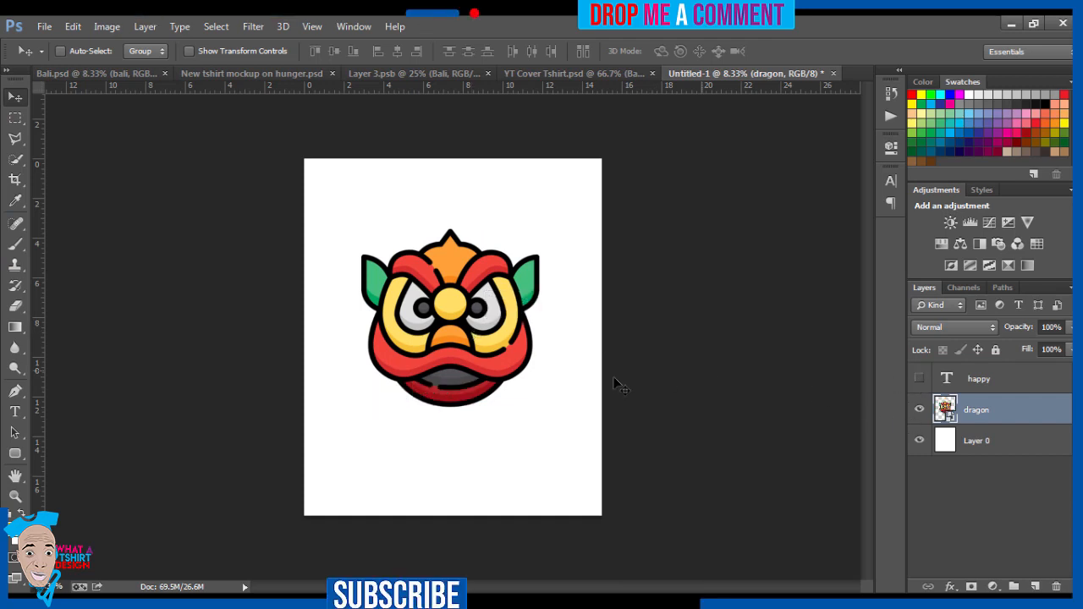
# Step: Draw a circle about 3048 px in diameter over the dragon's lower right with the Ellipse tool and remove its fill
pyautogui.click(14, 456)
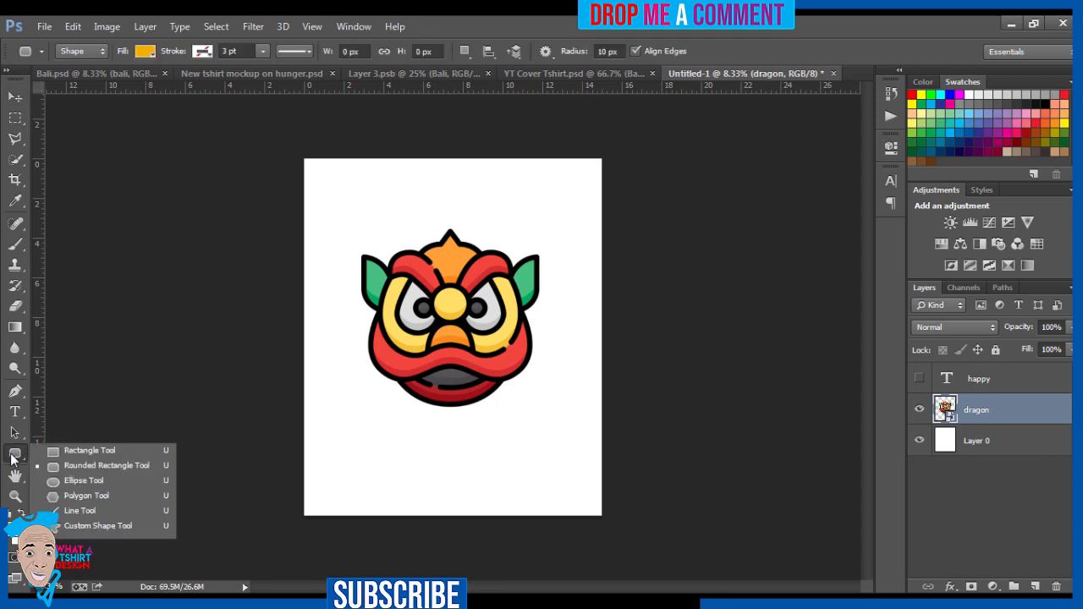
pyautogui.click(68, 479)
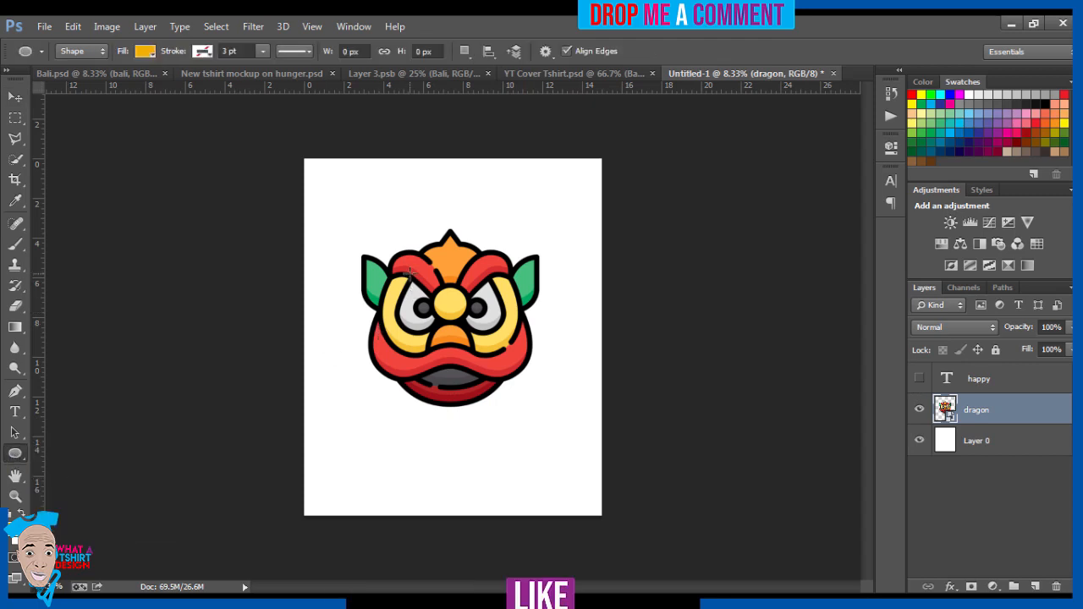
pyautogui.moveTo(414, 267); pyautogui.dragTo(623, 606)
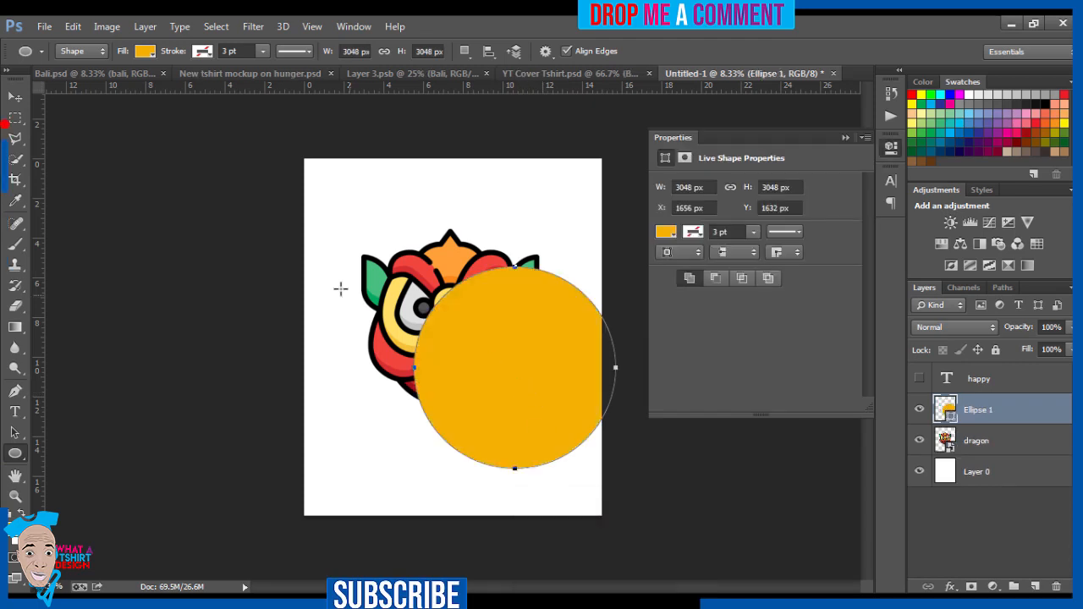
pyautogui.click(144, 52)
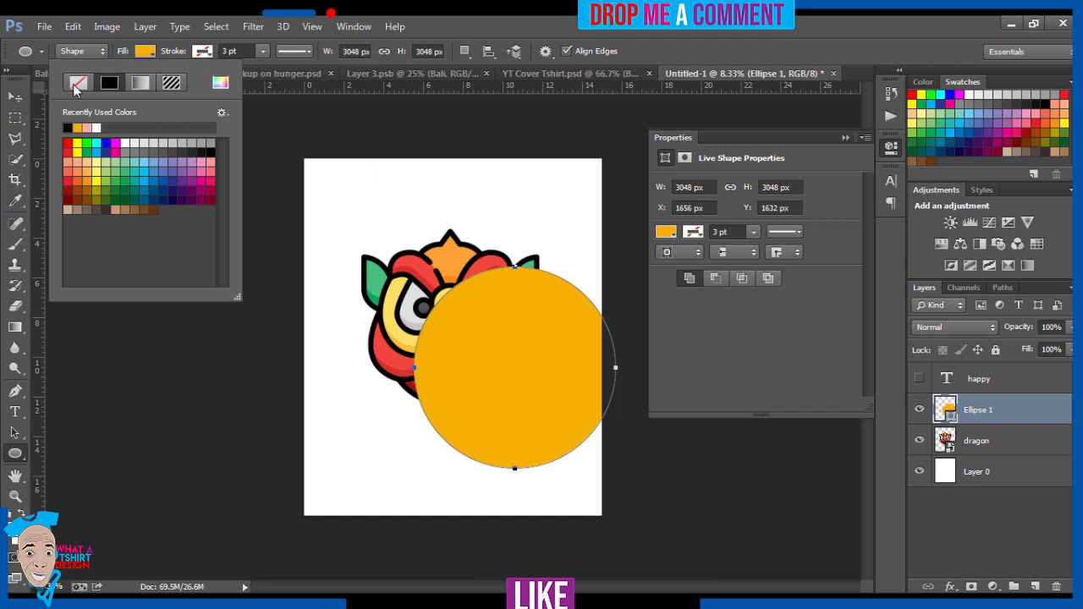
pyautogui.click(77, 84)
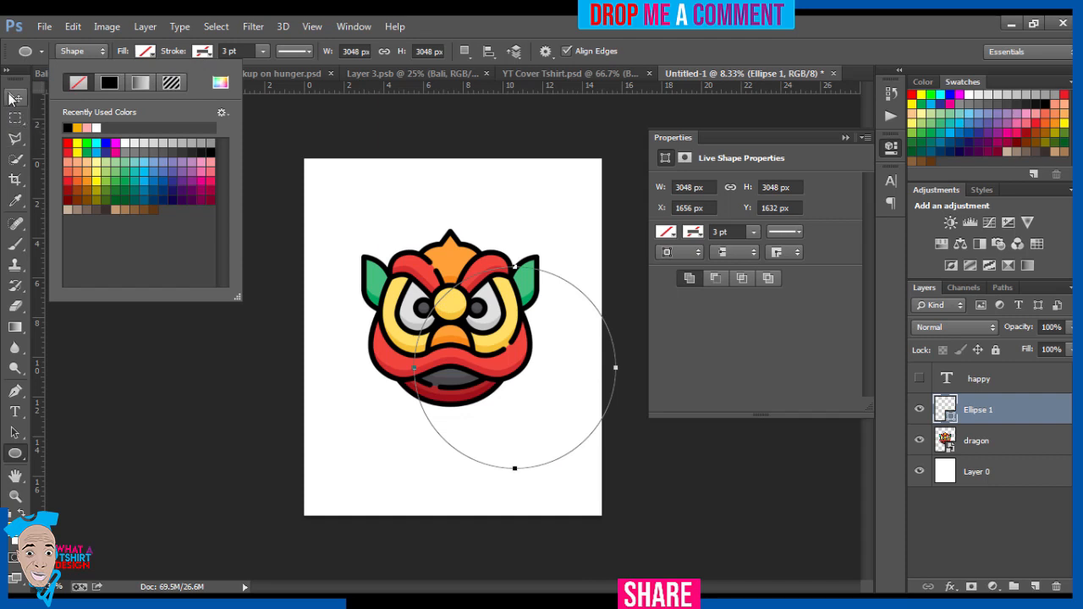
pyautogui.click(15, 99)
pyautogui.click(15, 99)
# Step: Add the copied "chinese new year" text along the circle's path, starting at its upper left side
pyautogui.click(15, 413)
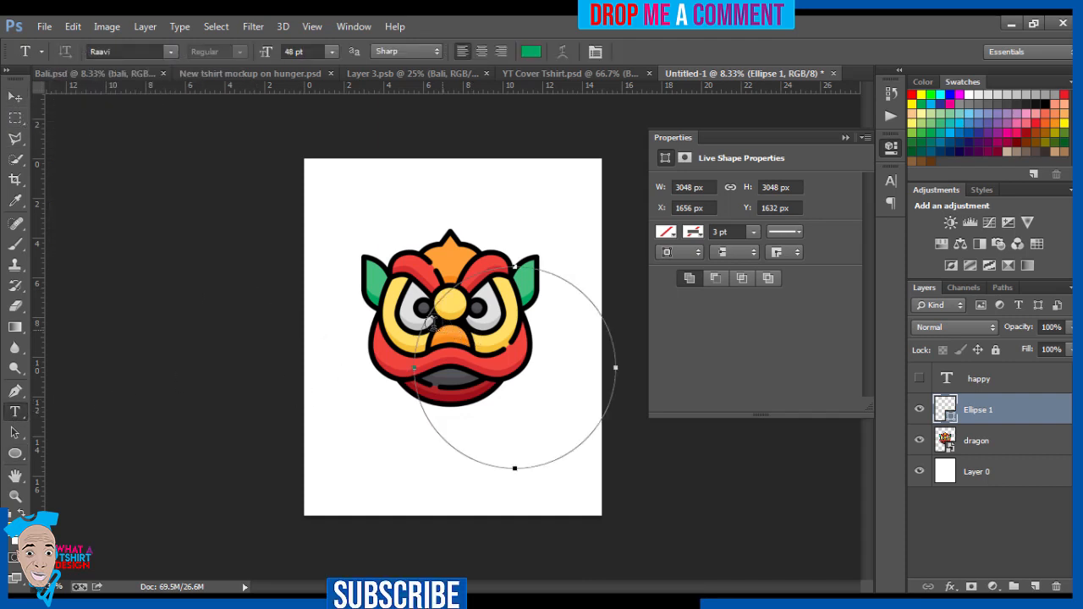
pyautogui.click(425, 320)
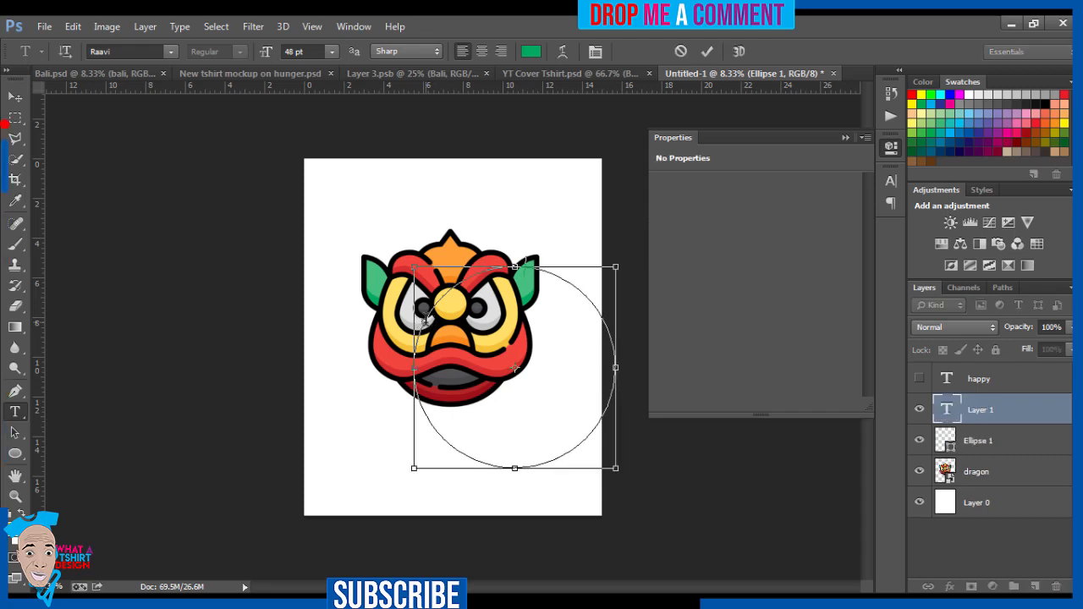
pyautogui.hotkey('ctrl', 'v')
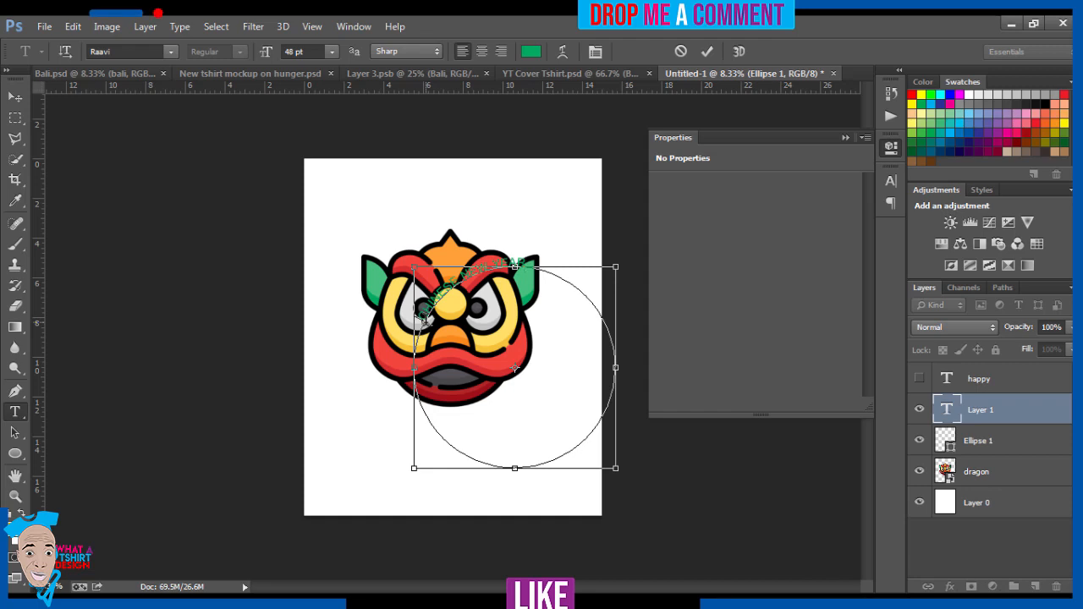
# Step: Select all of the curved CHINESE NEW YEAR text and set its font size to 79 pt
pyautogui.hotkey('ctrl', 'a')
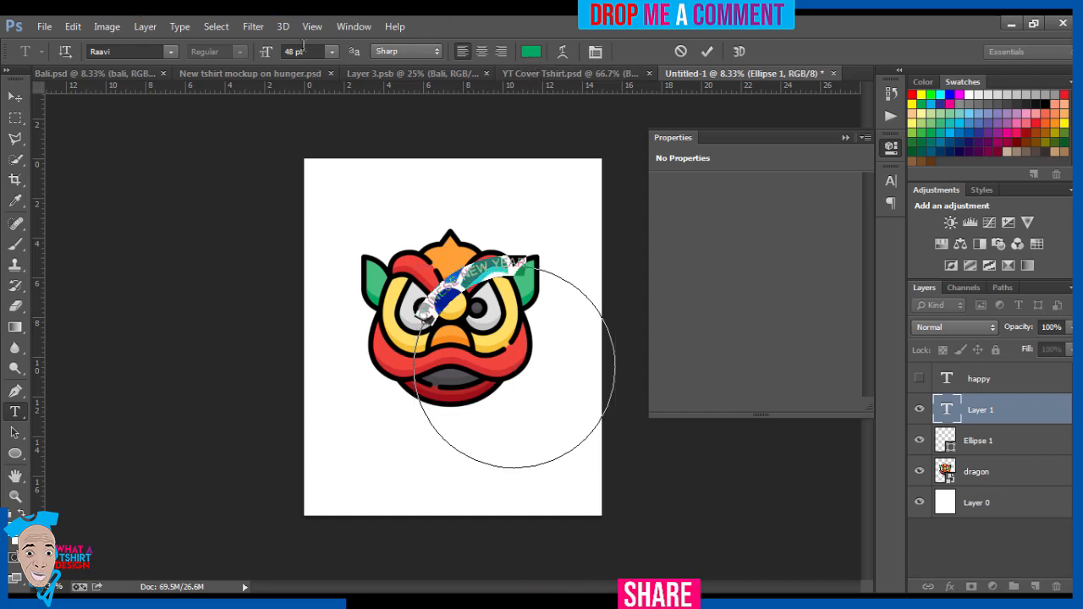
pyautogui.click(306, 49)
pyautogui.press('Up')
pyautogui.press('Up')
pyautogui.press('Up')
pyautogui.press('Up')
pyautogui.press('Up')
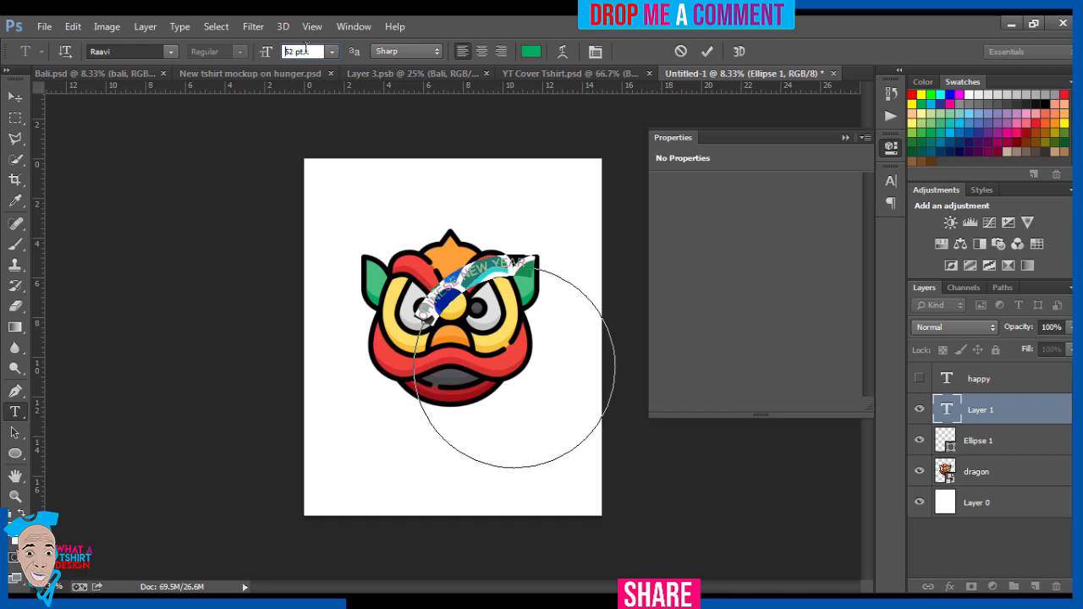
pyautogui.press('Up')
pyautogui.press('Up')
pyautogui.press('Up')
pyautogui.press('Up')
pyautogui.press('Up')
pyautogui.press('Up')
pyautogui.press('Up')
pyautogui.press('Up')
pyautogui.press('Up')
pyautogui.press('Up')
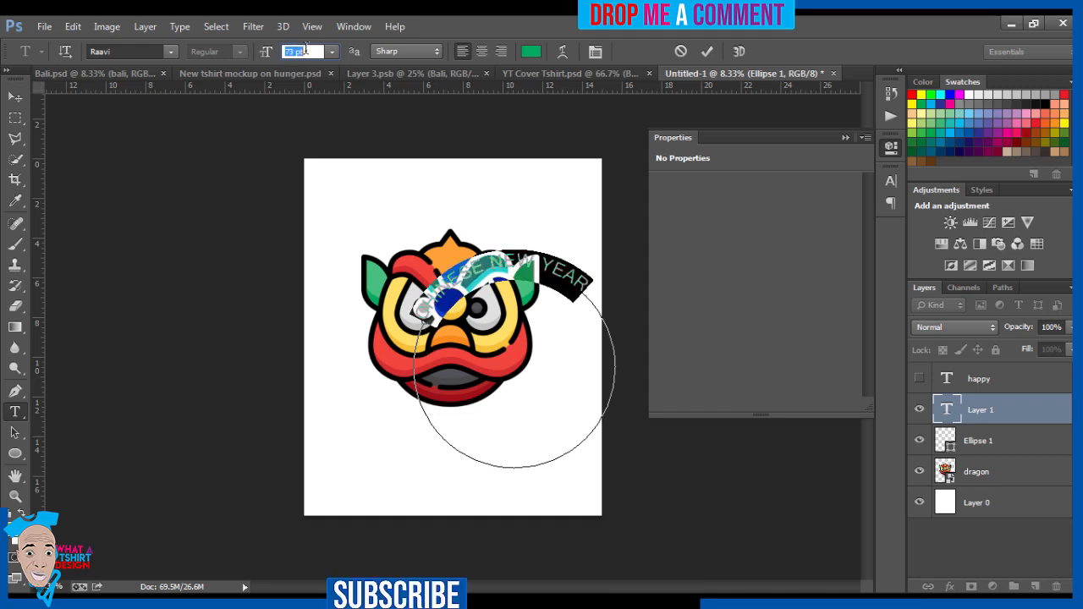
pyautogui.press('Up')
pyautogui.press('Up')
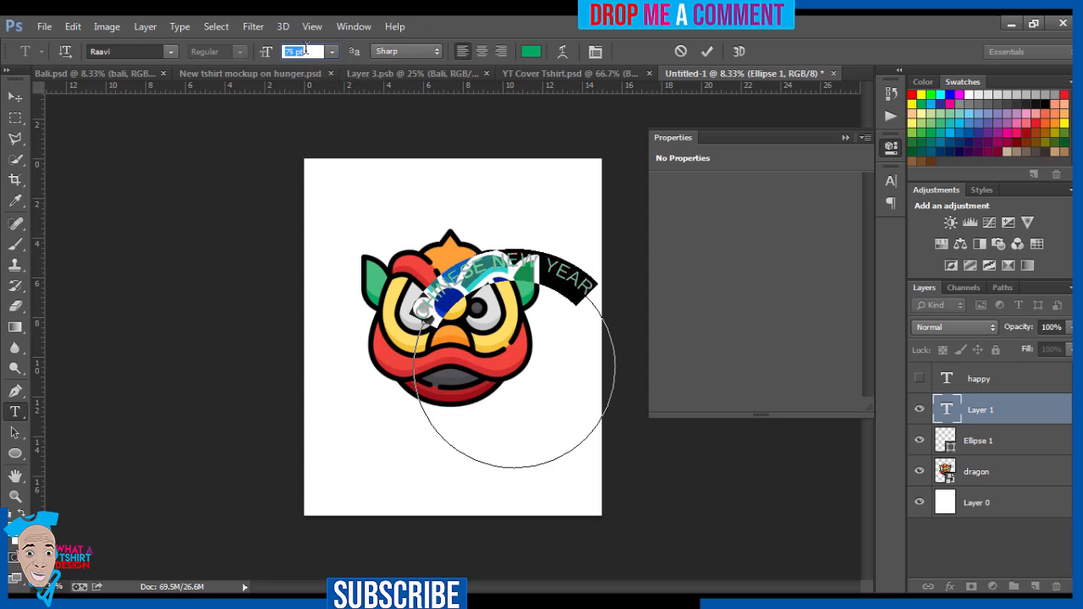
pyautogui.press('Up')
pyautogui.press('Up')
pyautogui.press('Up')
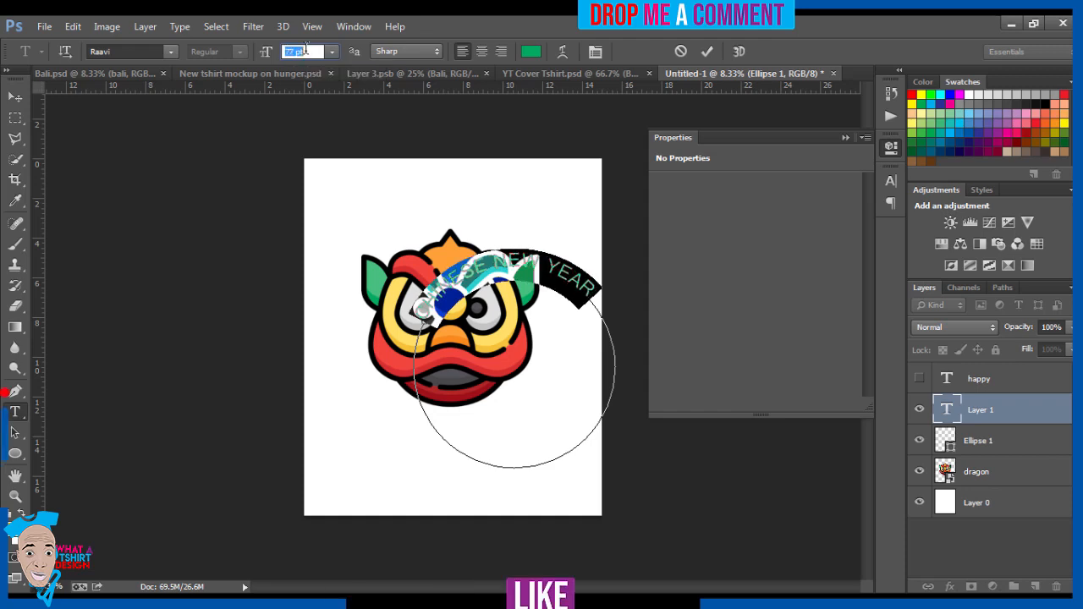
pyautogui.press('Up')
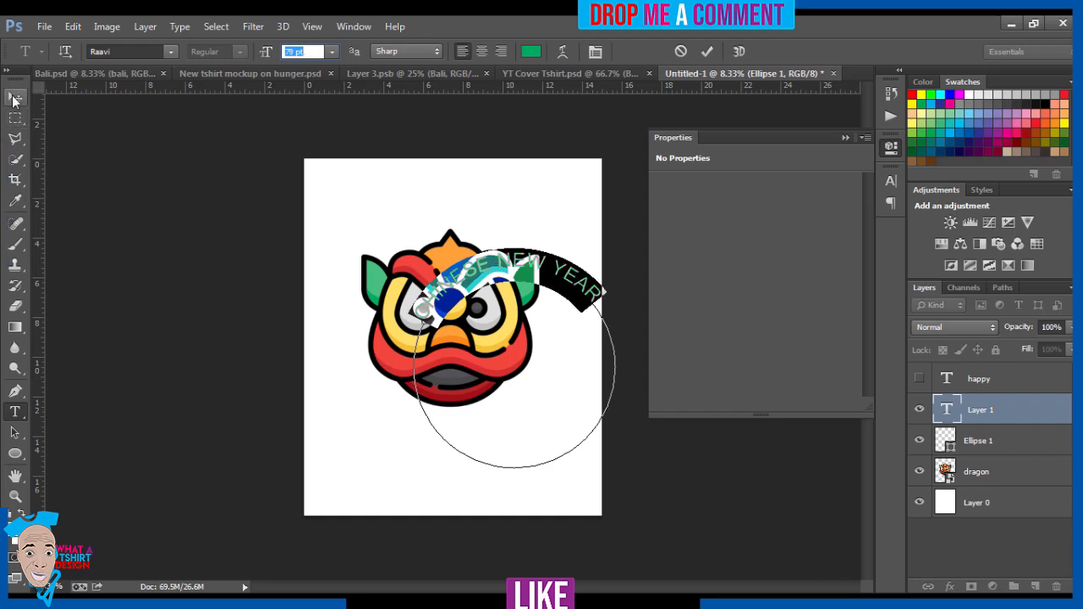
# Step: Move the curved CHINESE NEW YEAR text above the dragon's head and rotate it slightly clockwise with Free Transform
pyautogui.click(16, 97)
pyautogui.moveTo(508, 356); pyautogui.dragTo(458, 279)
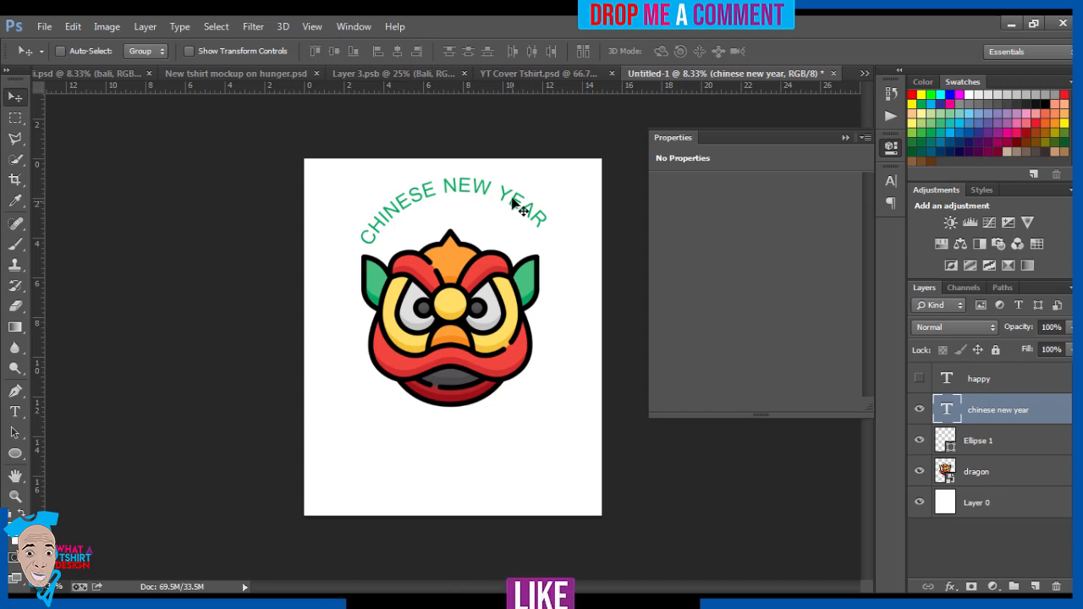
pyautogui.hotkey('ctrl', 't')
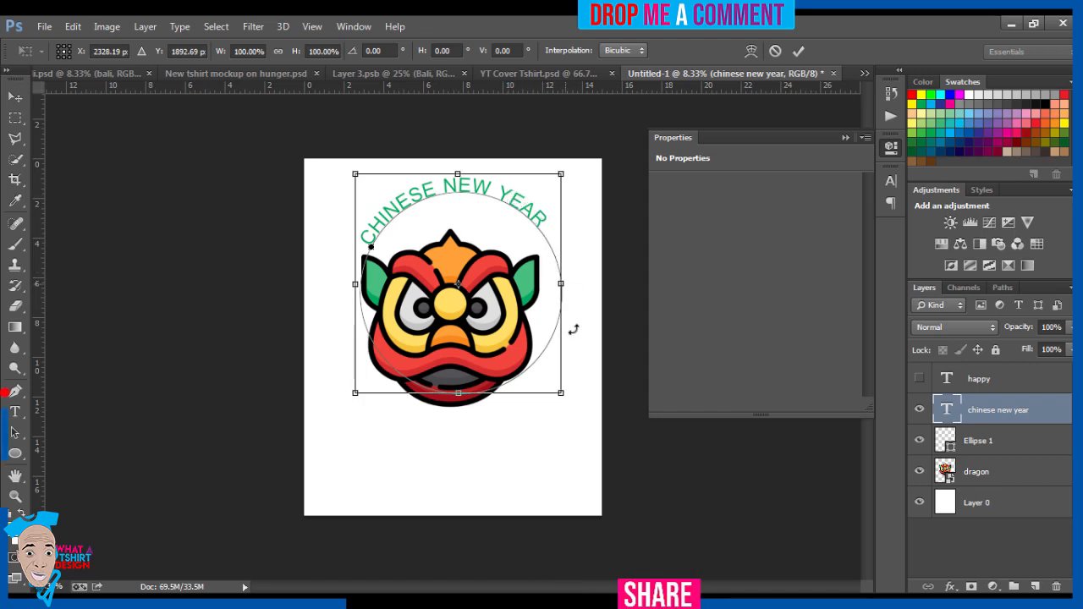
pyautogui.moveTo(573, 407); pyautogui.dragTo(561, 421)
pyautogui.press('Return')
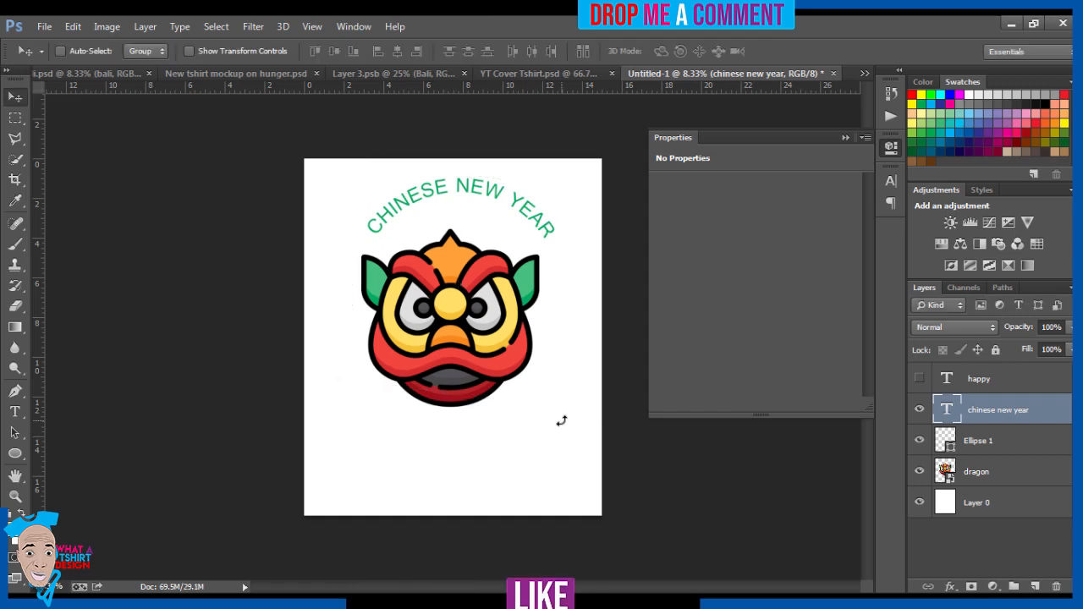
# Step: Scale the curved text to about 114% width and 115% height and shift it slightly left over the dragon
pyautogui.hotkey('ctrl', 't')
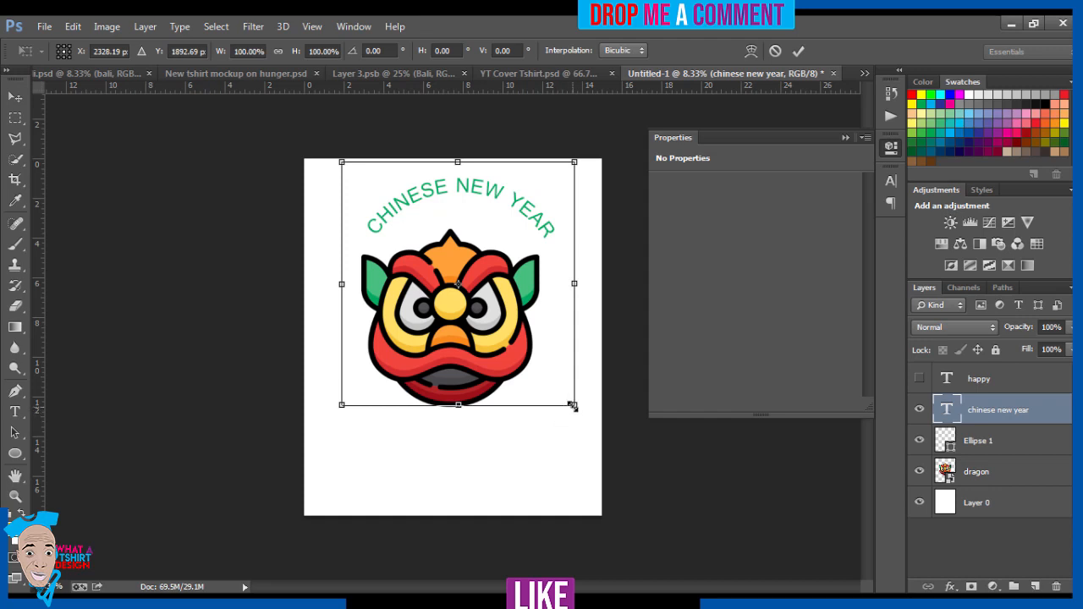
pyautogui.moveTo(573, 406); pyautogui.dragTo(585, 419)
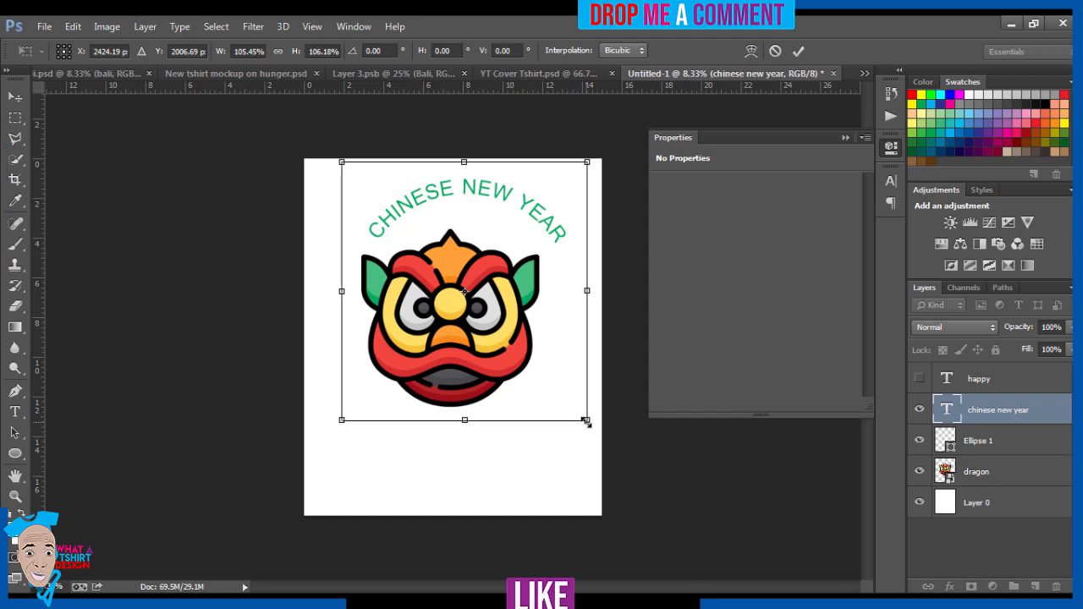
pyautogui.moveTo(586, 420); pyautogui.dragTo(596, 432)
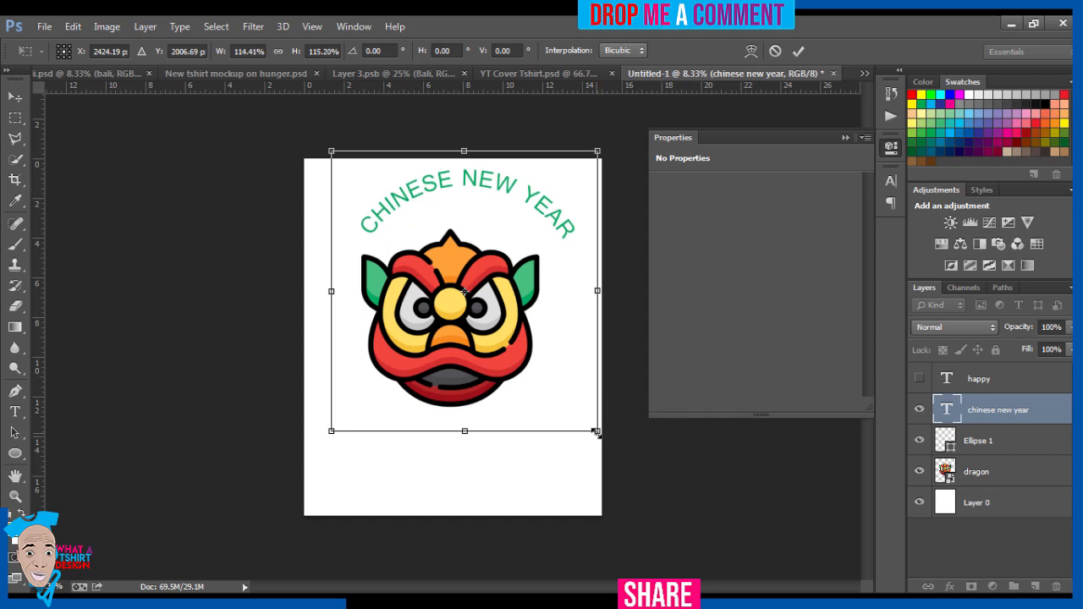
pyautogui.press('Return')
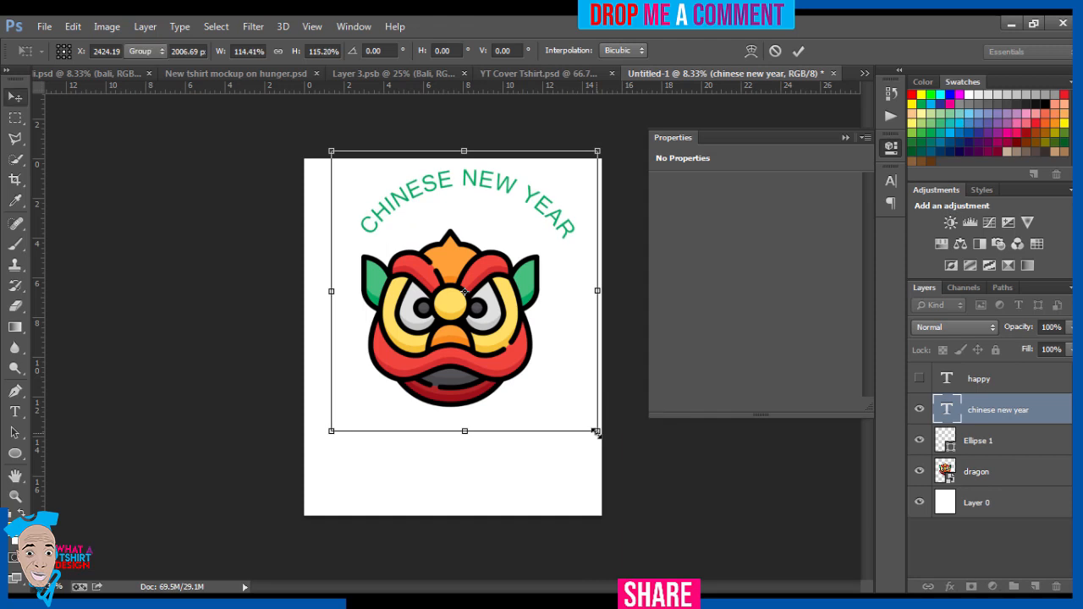
pyautogui.moveTo(529, 200); pyautogui.dragTo(523, 199)
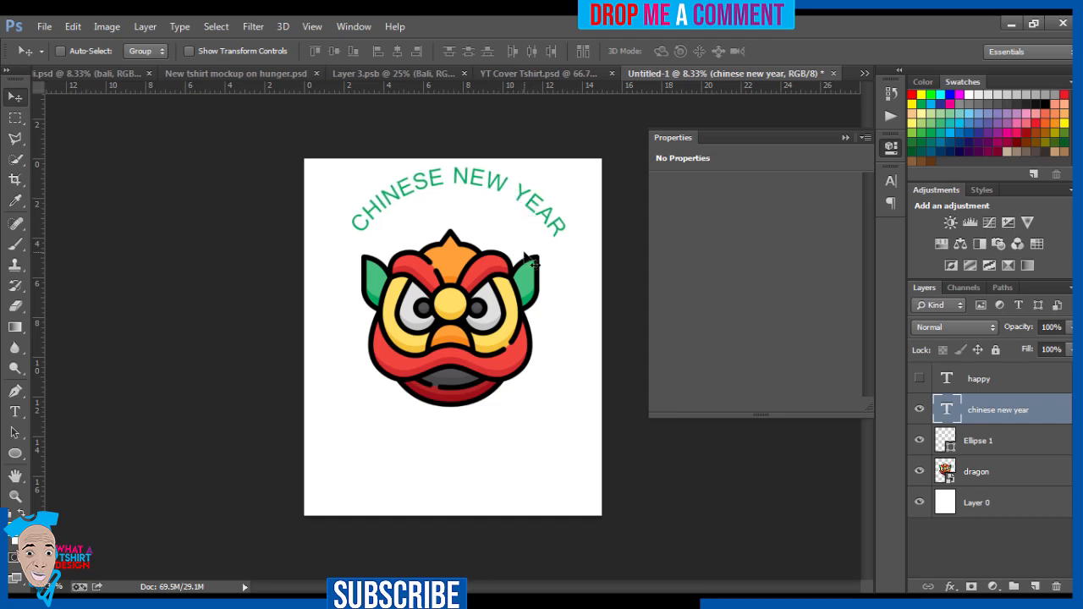
# Step: Place a horizontal guide just below the dragon's top point, level with the lower end of the word YEAR
pyautogui.moveTo(452, 90); pyautogui.dragTo(465, 230)
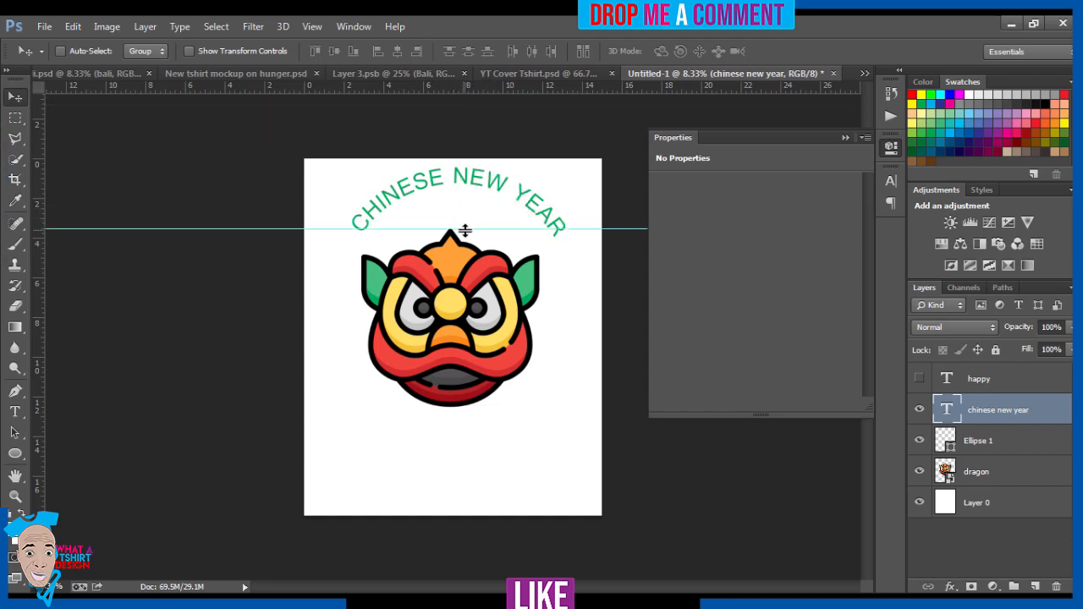
pyautogui.hotkey('ctrl', 'r')
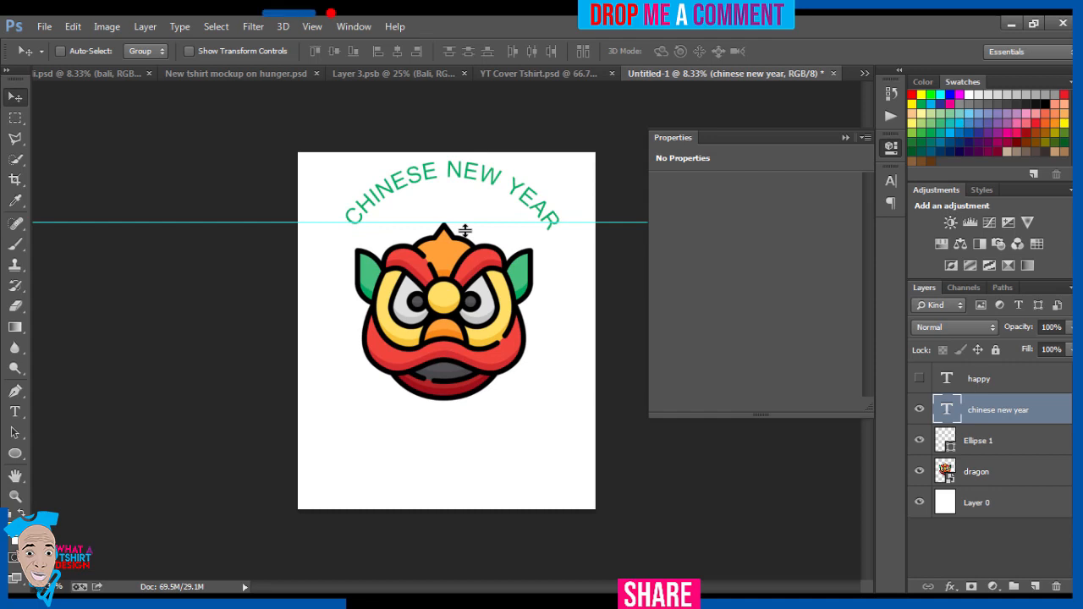
pyautogui.hotkey('ctrl', 'r')
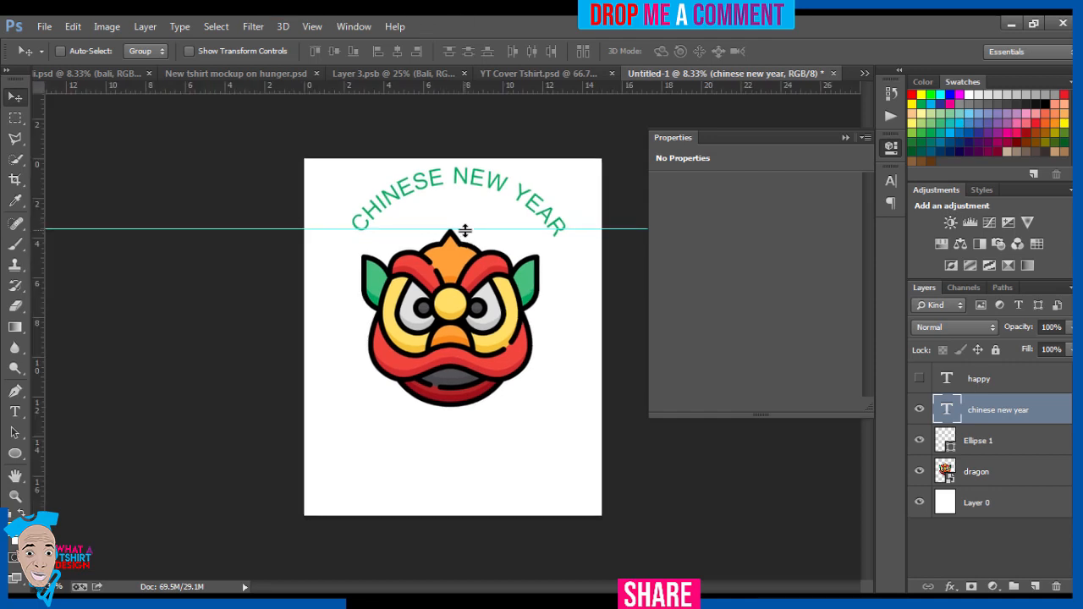
pyautogui.moveTo(448, 85)
pyautogui.mouseDown()
pyautogui.moveTo(454, 213)
pyautogui.moveTo(457, 68)
pyautogui.moveTo(454, 87)
pyautogui.mouseUp()
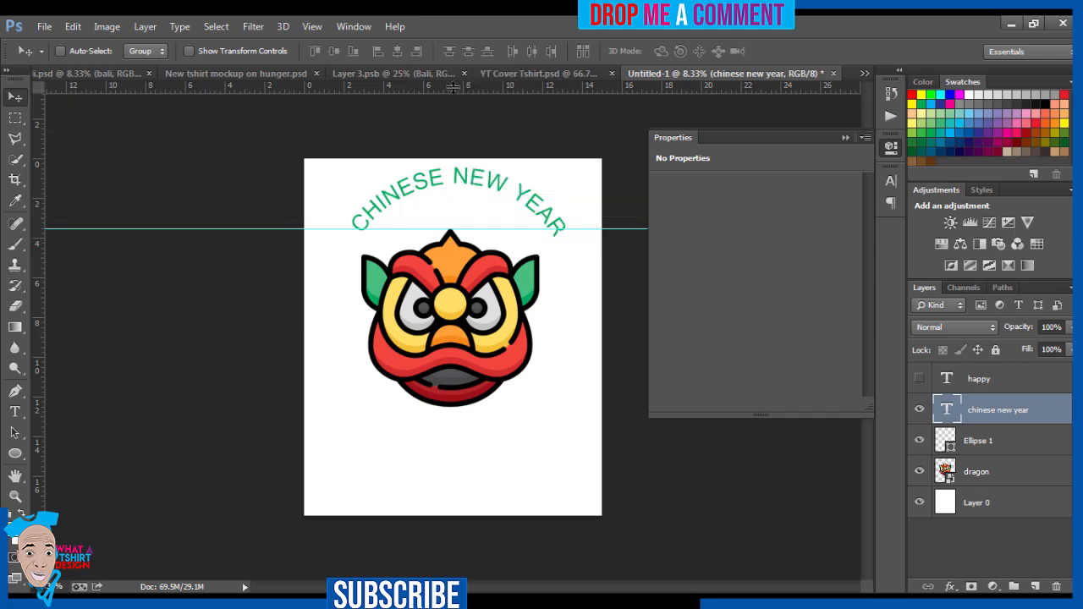
pyautogui.moveTo(493, 229); pyautogui.dragTo(494, 238)
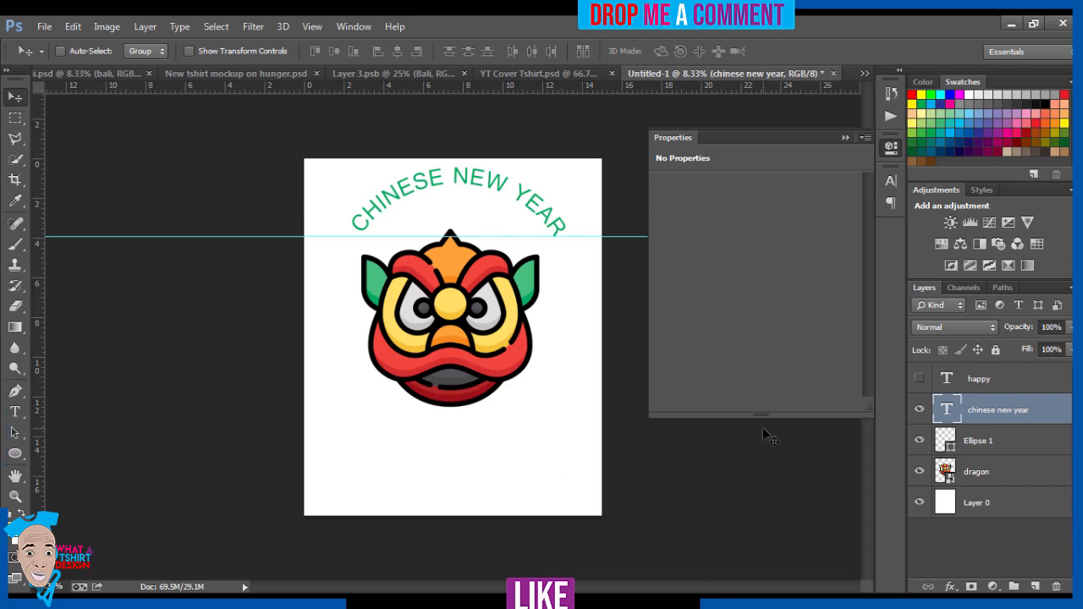
# Step: Level the curved text against the guide by rotating it -1.84° and nudging it down, and remove the guide
pyautogui.hotkey('ctrl', 't')
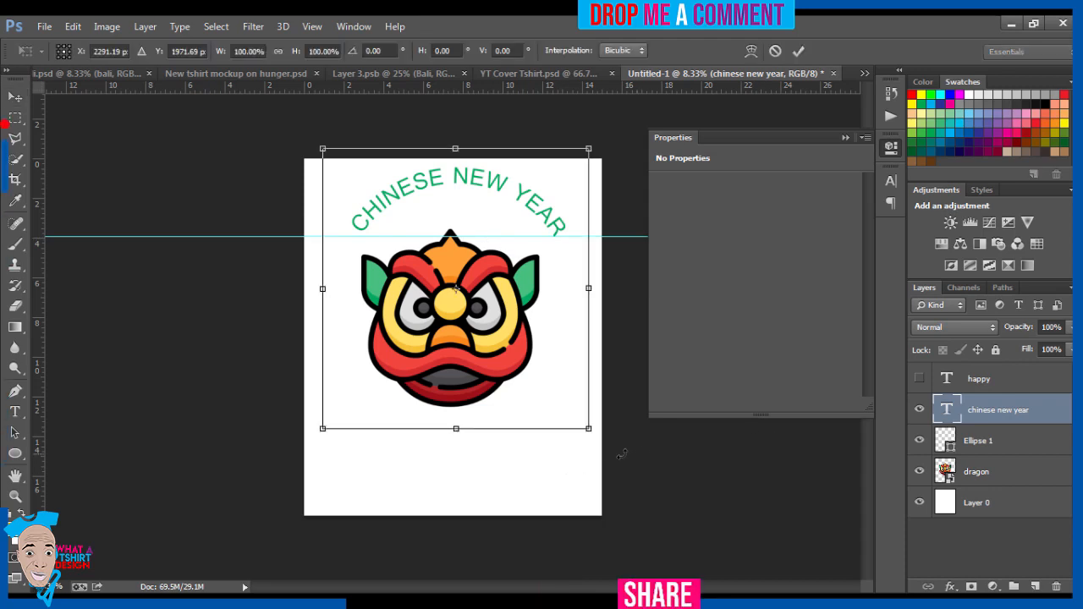
pyautogui.moveTo(603, 439); pyautogui.dragTo(606, 436)
pyautogui.press('Down')
pyautogui.press('Down')
pyautogui.press('Down')
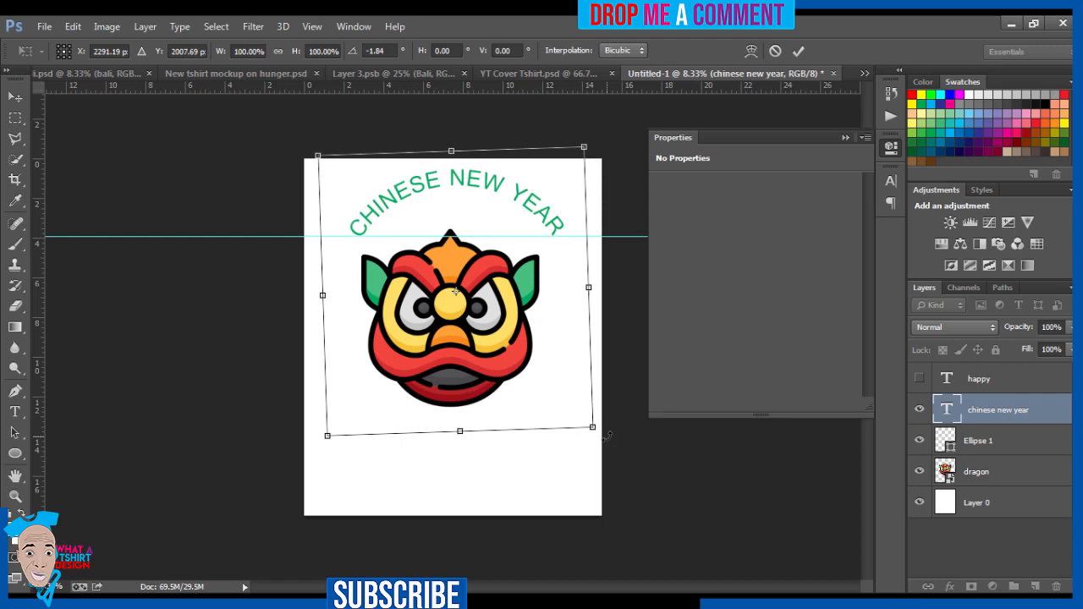
pyautogui.press('Return')
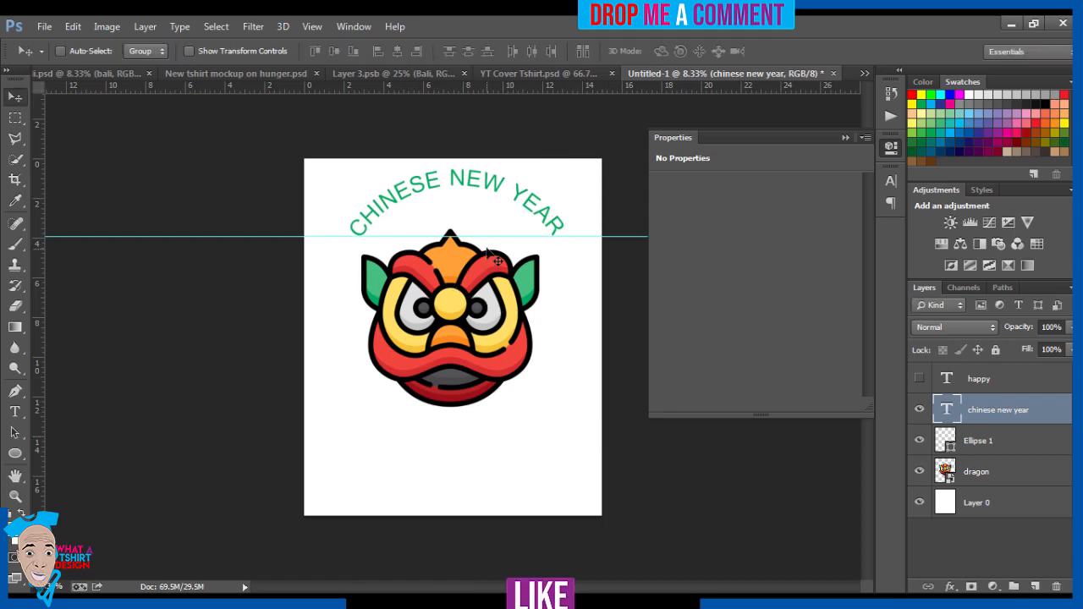
pyautogui.moveTo(486, 237); pyautogui.dragTo(488, 42)
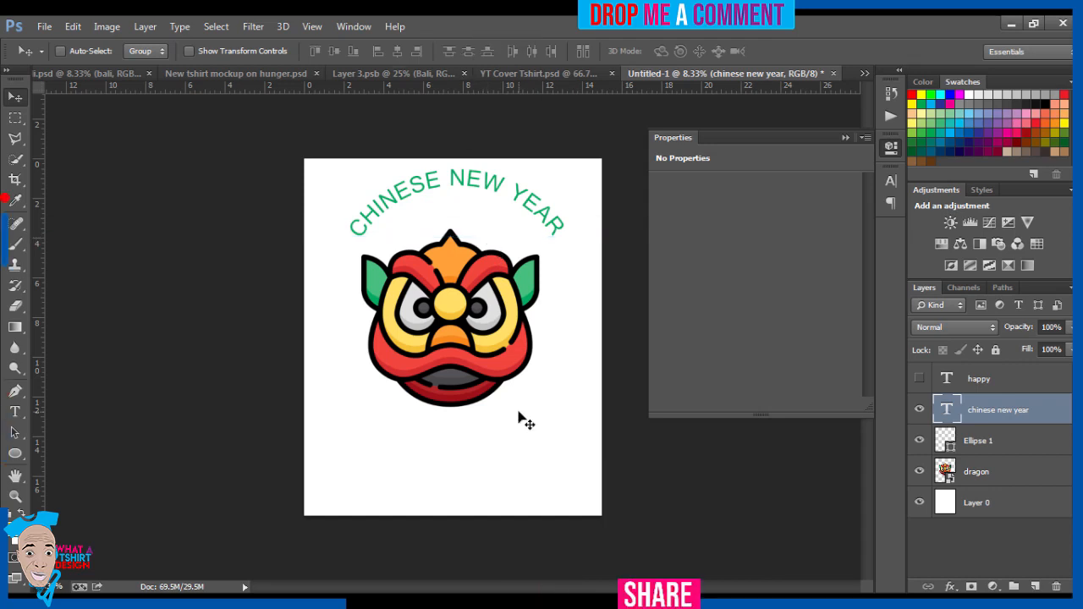
# Step: Select the dragon layer together with the curved text layer and move both slightly down the canvas
pyautogui.keyDown('ctrl'); pyautogui.click(1004, 468); pyautogui.keyUp('ctrl')
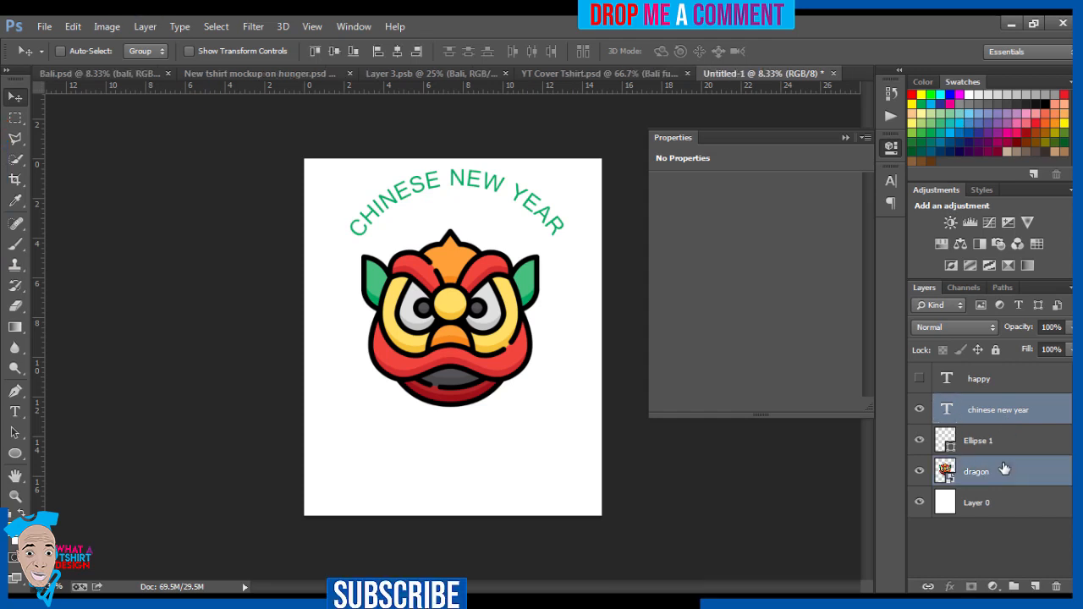
pyautogui.hotkey('shift', 'Down')
pyautogui.hotkey('shift', 'Down')
pyautogui.hotkey('shift', 'Down')
pyautogui.hotkey('shift', 'Down')
pyautogui.hotkey('shift', 'Down')
pyautogui.hotkey('shift', 'Down')
pyautogui.hotkey('shift', 'Down')
pyautogui.hotkey('shift', 'Down')
pyautogui.hotkey('shift', 'Down')
pyautogui.hotkey('shift', 'Down')
pyautogui.hotkey('shift', 'Down')
pyautogui.hotkey('shift', 'Down')
pyautogui.hotkey('shift', 'Down')
pyautogui.hotkey('shift', 'Down')
pyautogui.hotkey('shift', 'Down')
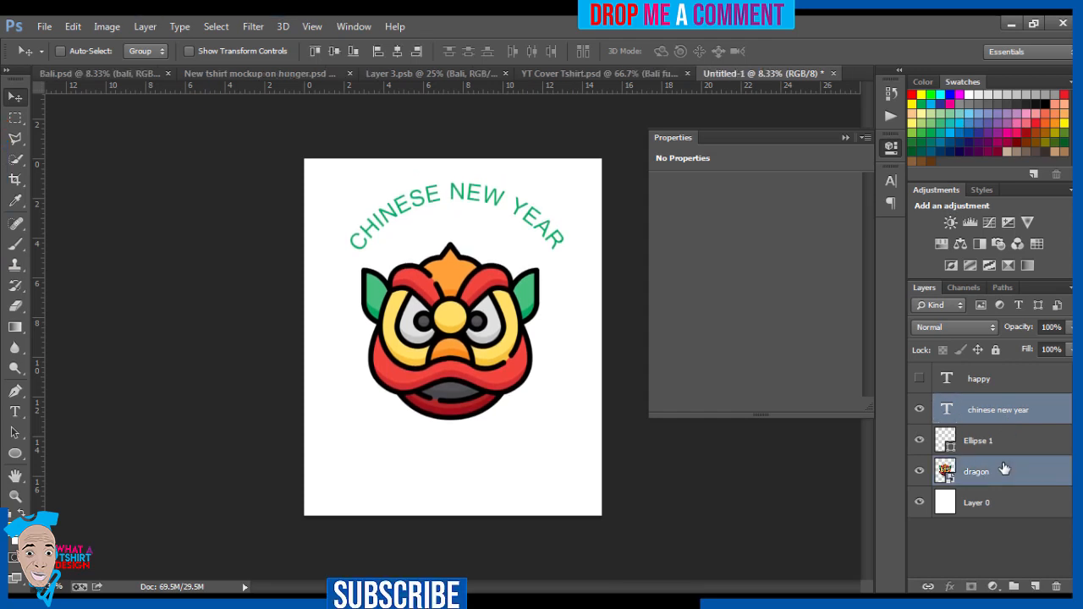
# Step: Select only the chinese new year text layer and nudge it down a little closer to the dragon
pyautogui.click(1009, 419)
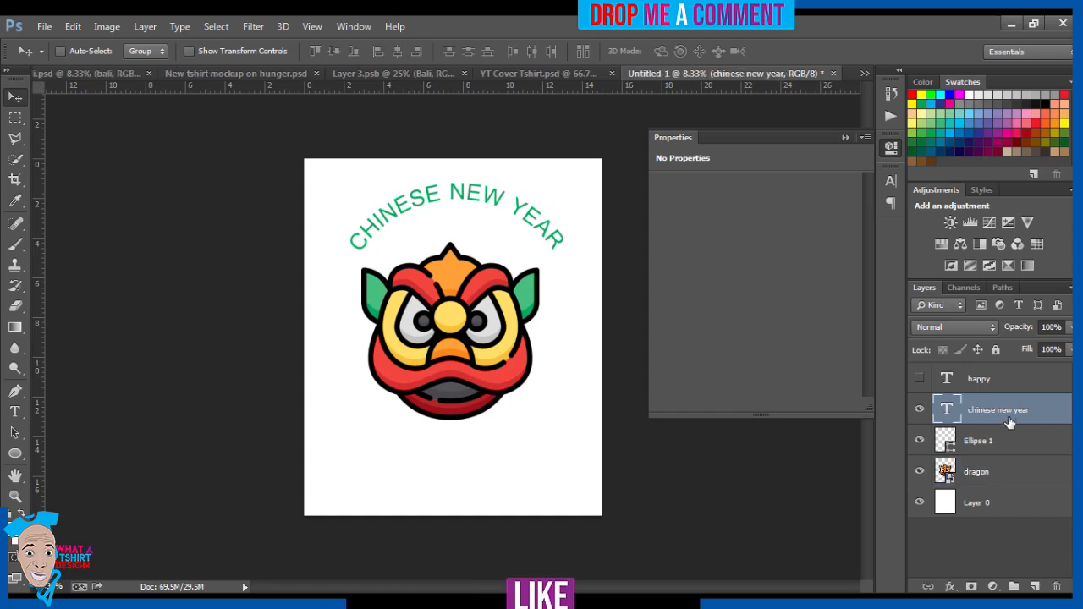
pyautogui.keyDown('ctrl'); pyautogui.click(1014, 478); pyautogui.keyUp('ctrl')
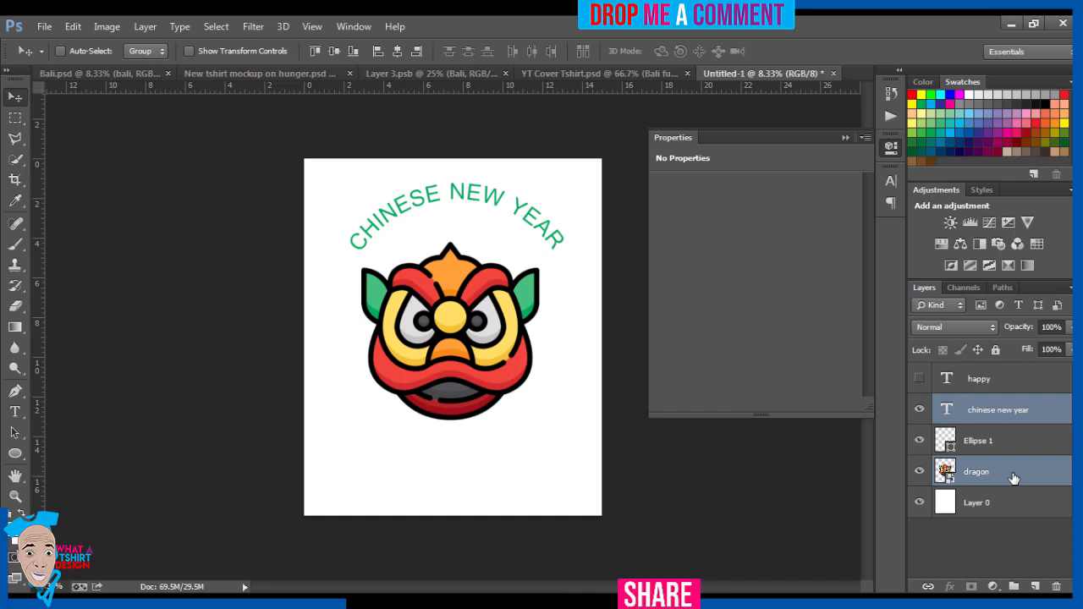
pyautogui.click(1004, 418)
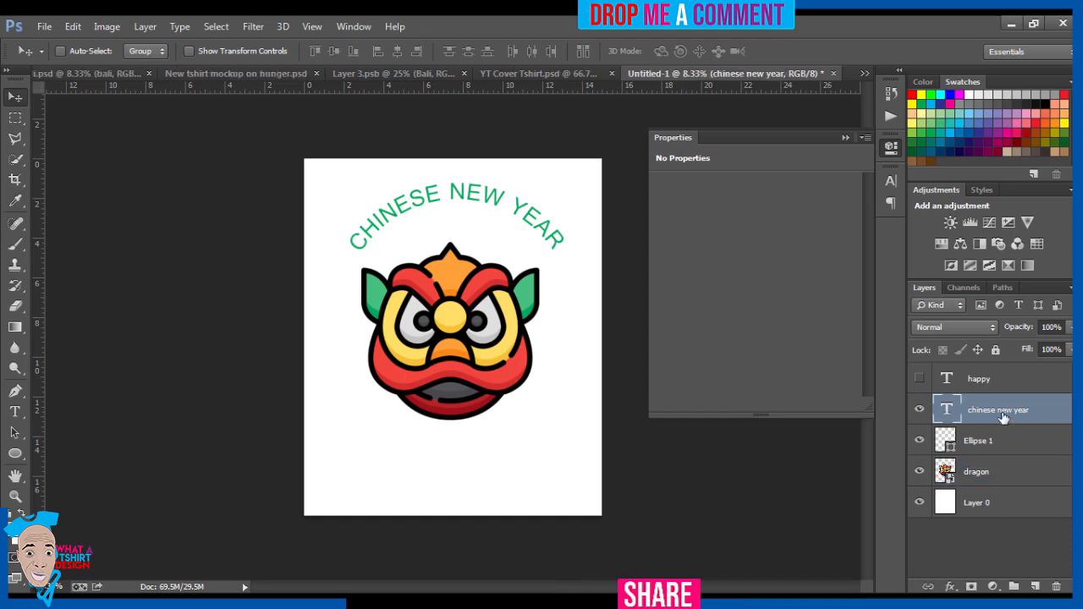
pyautogui.hotkey('shift', 'Down')
pyautogui.hotkey('shift', 'Down')
pyautogui.hotkey('shift', 'Down')
pyautogui.hotkey('shift', 'Down')
pyautogui.hotkey('shift', 'Down')
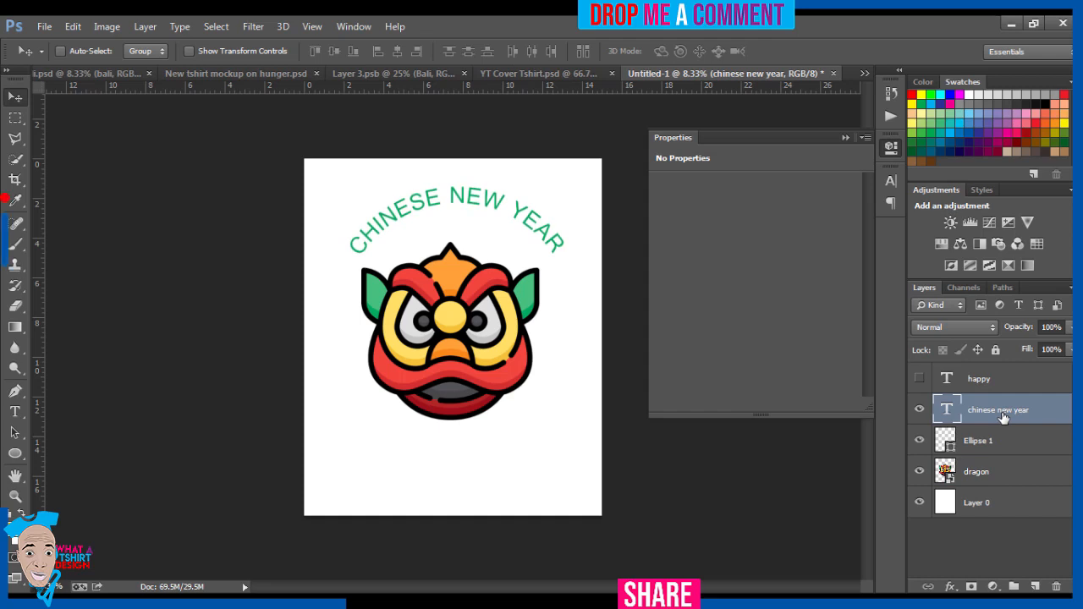
# Step: Show the happy text layer and move the HAPPY text below the dragon, roughly centred
pyautogui.click(982, 380)
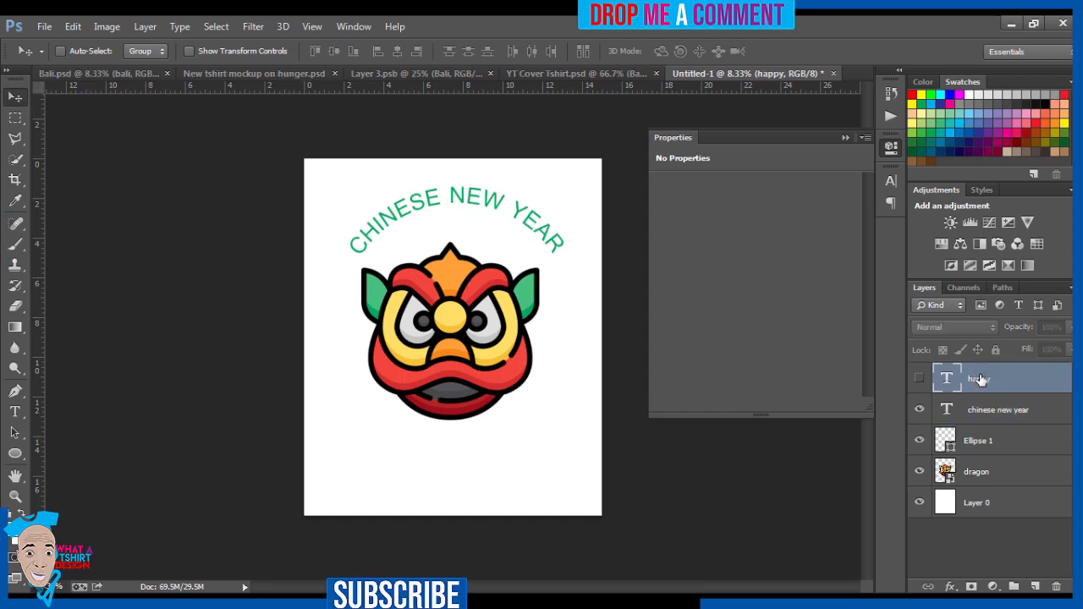
pyautogui.click(919, 381)
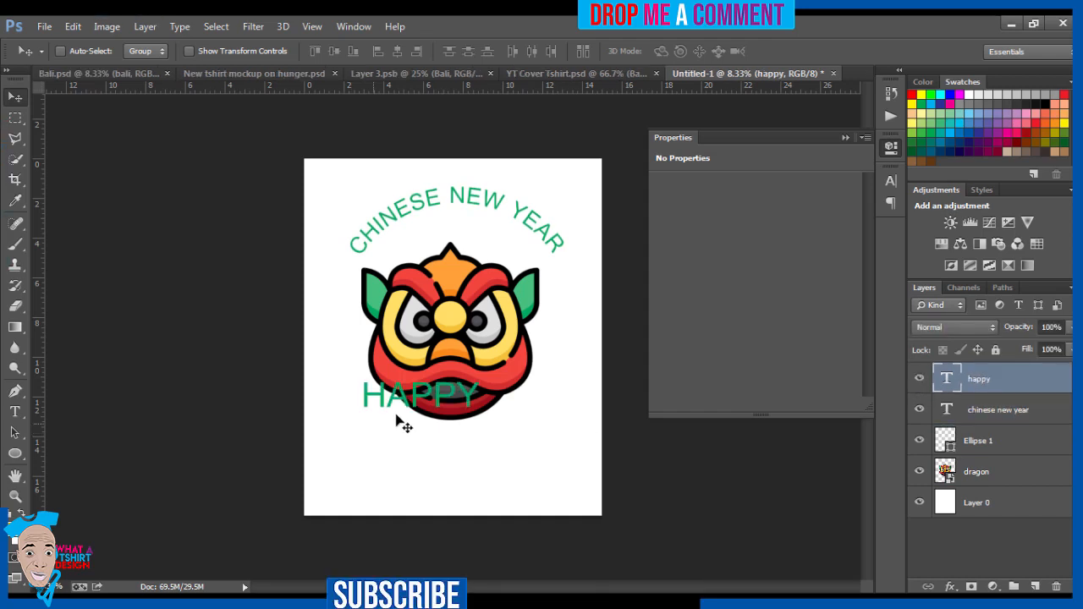
pyautogui.moveTo(417, 409); pyautogui.dragTo(444, 459)
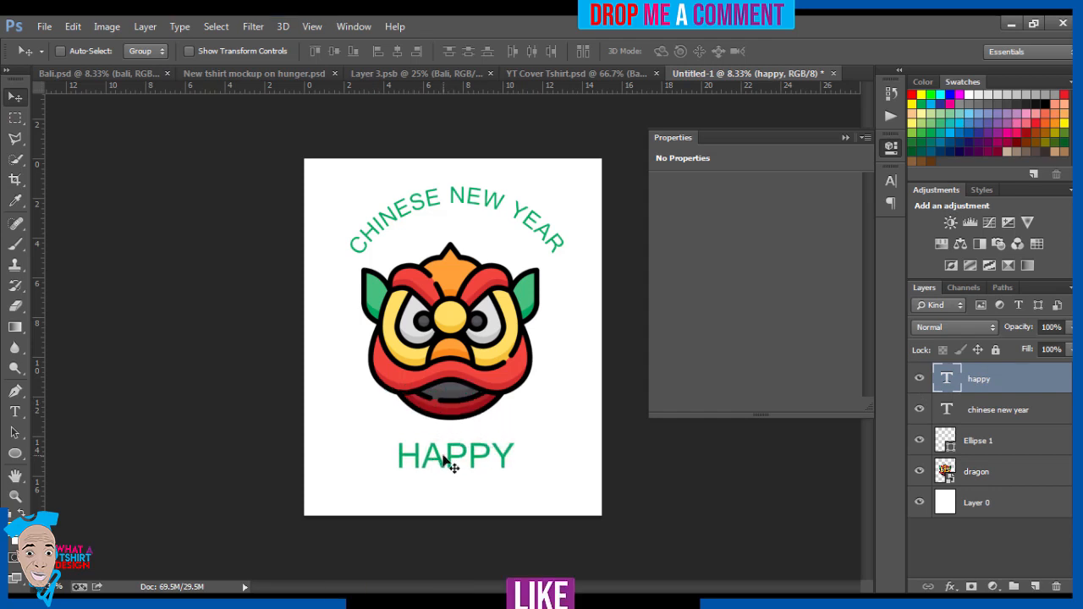
# Step: Select the dragon layer and nudge it slightly right to centre it between the curved text and HAPPY
pyautogui.click(989, 469)
pyautogui.hotkey('shift', 'Right')
pyautogui.hotkey('shift', 'Right')
pyautogui.hotkey('shift', 'Right')
pyautogui.hotkey('shift', 'Right')
pyautogui.hotkey('shift', 'Right')
pyautogui.hotkey('shift', 'Right')
pyautogui.hotkey('shift', 'Right')
pyautogui.hotkey('shift', 'Right')
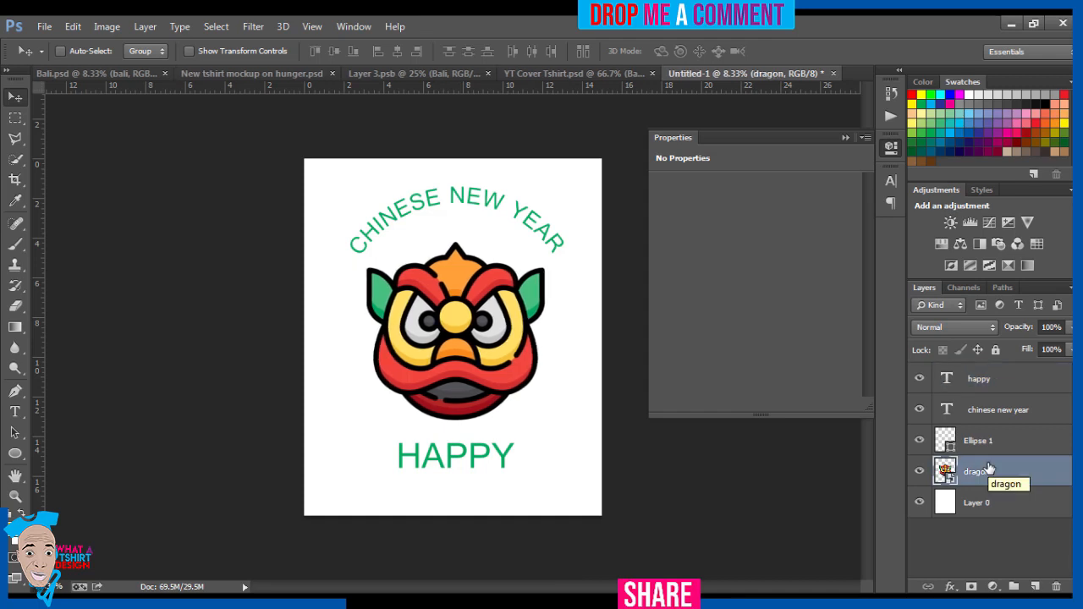
# Step: Apply a Color Overlay to the happy text layer using the orange ffa035 sampled from the dragon's forehead
pyautogui.click(1019, 390)
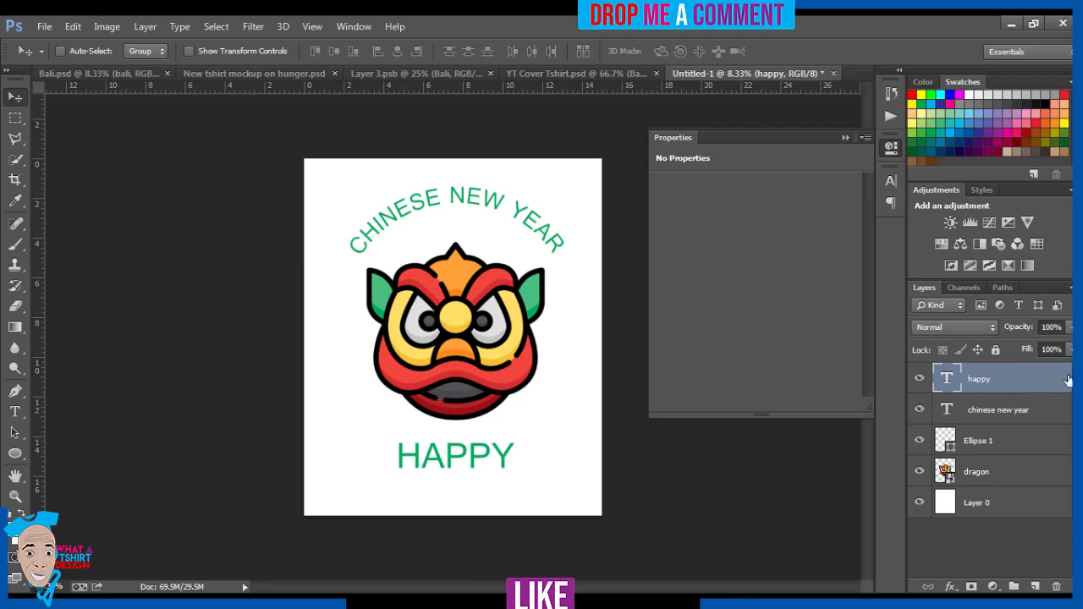
pyautogui.doubleClick(1068, 380)
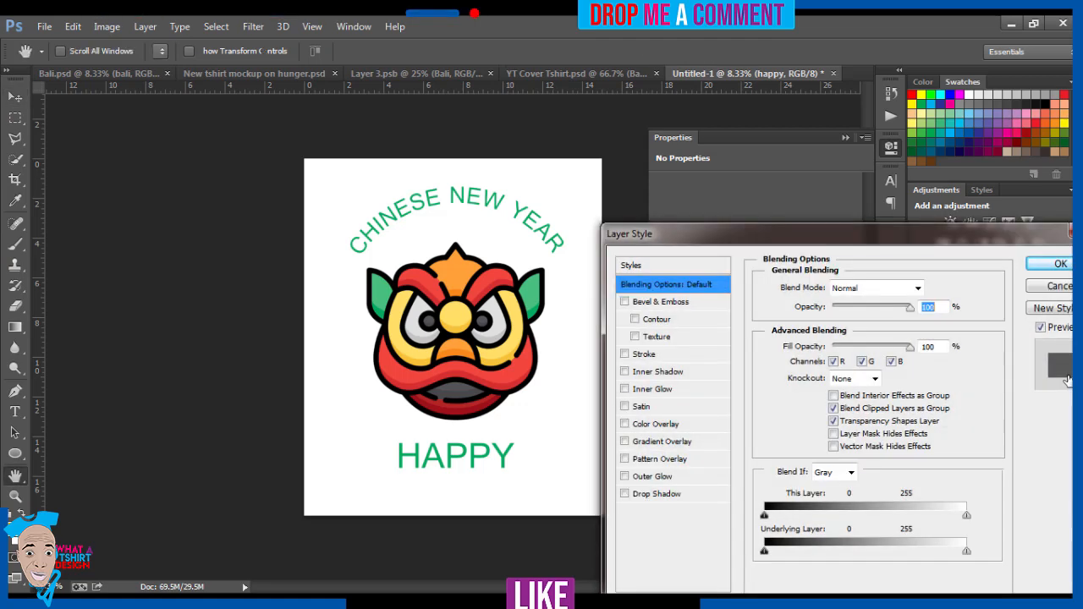
pyautogui.click(673, 429)
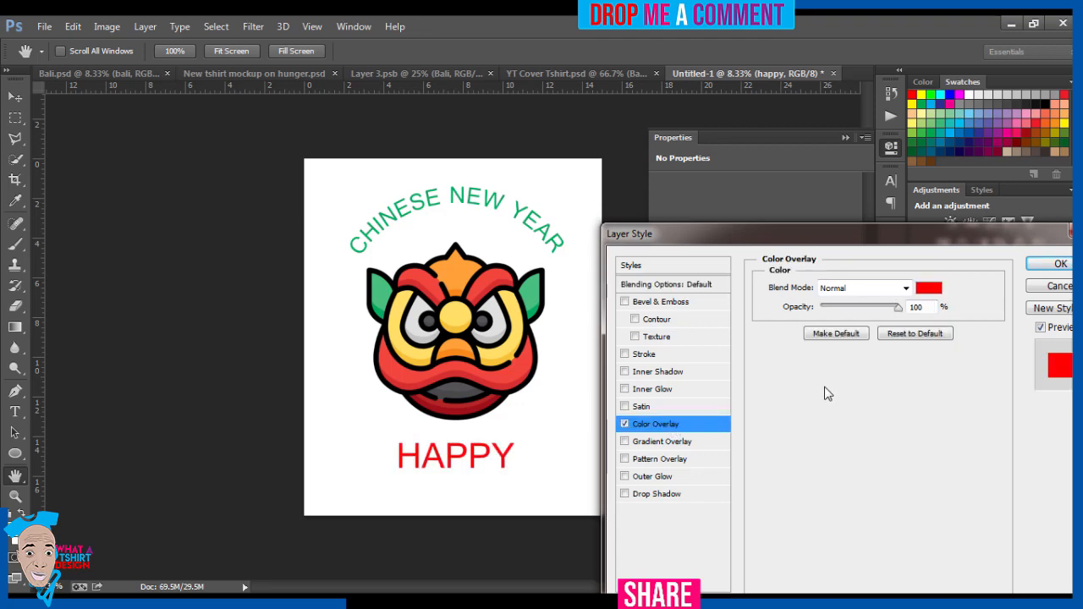
pyautogui.click(928, 289)
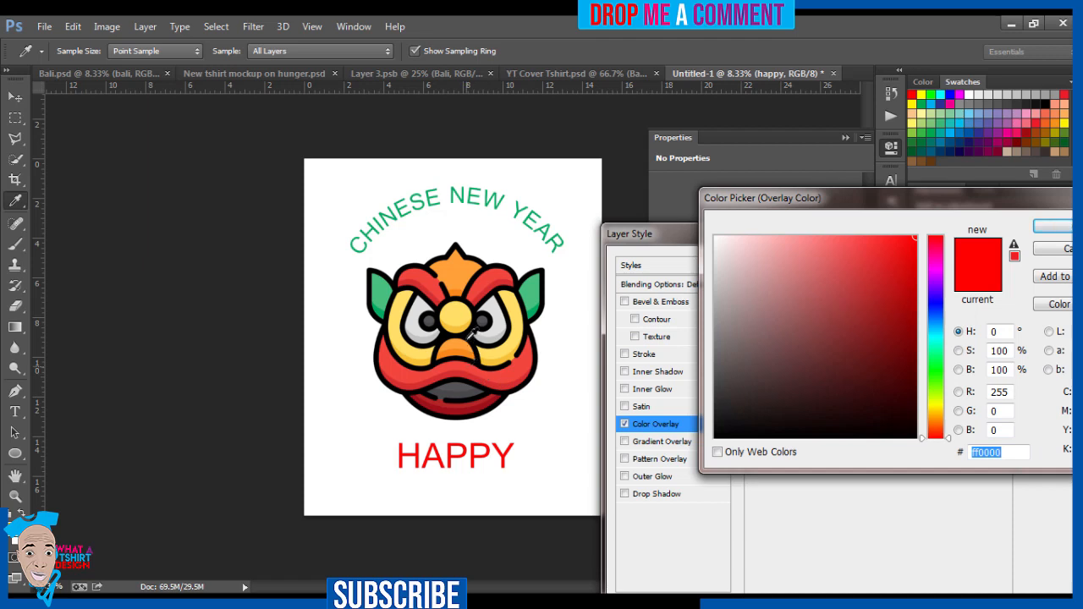
pyautogui.click(463, 271)
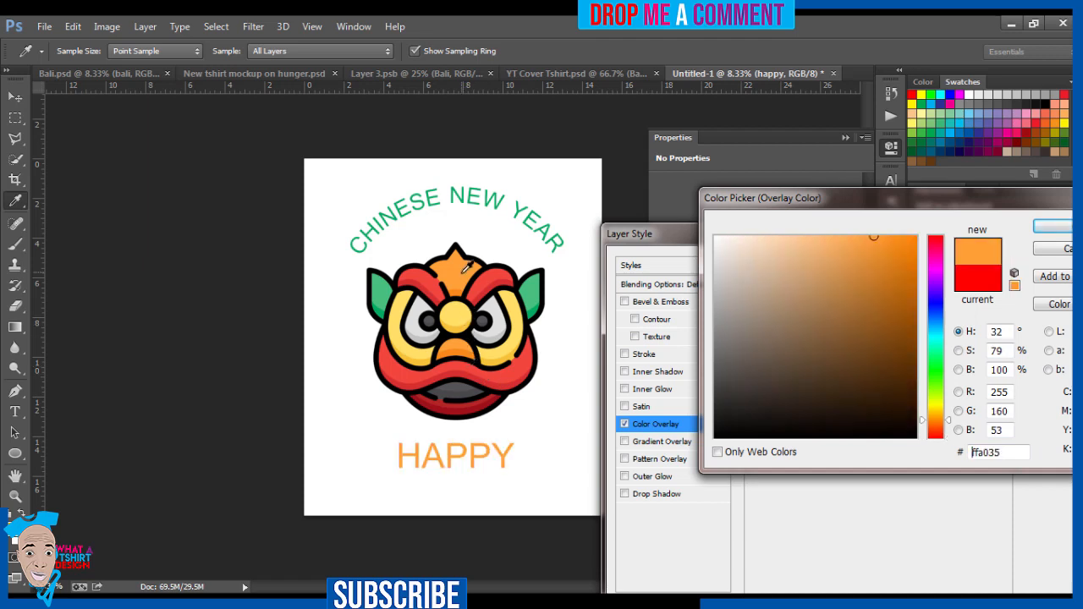
pyautogui.click(1053, 226)
pyautogui.click(1055, 261)
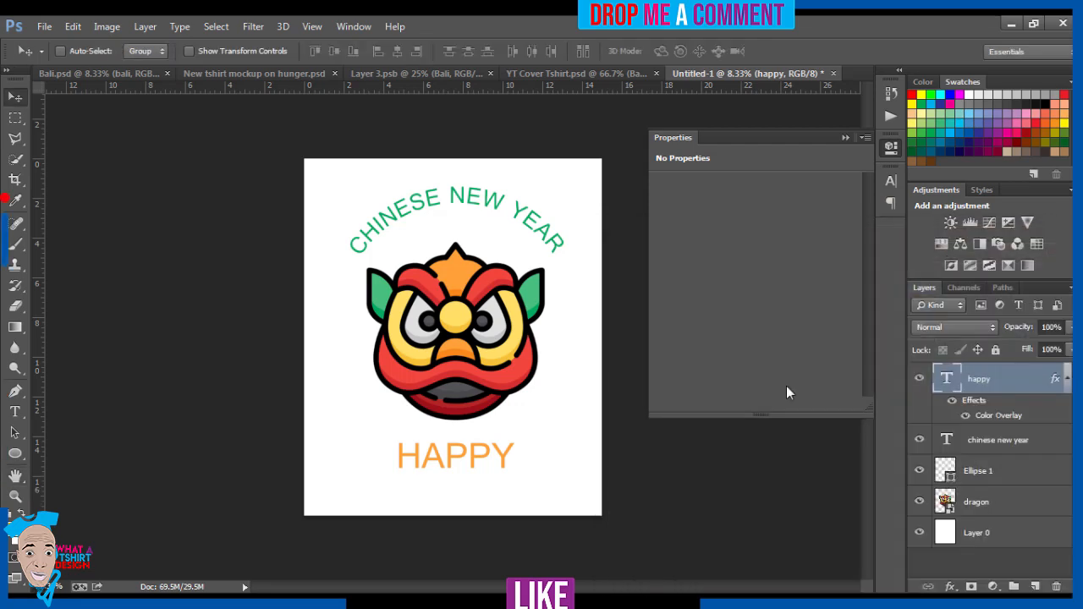
# Step: Move the HAPPY text up closer to the dragon's chin
pyautogui.moveTo(464, 474)
pyautogui.mouseDown()
pyautogui.moveTo(463, 246)
pyautogui.moveTo(471, 462)
pyautogui.mouseUp()
pyautogui.hotkey('shift', 'Up')
pyautogui.hotkey('shift', 'Up')
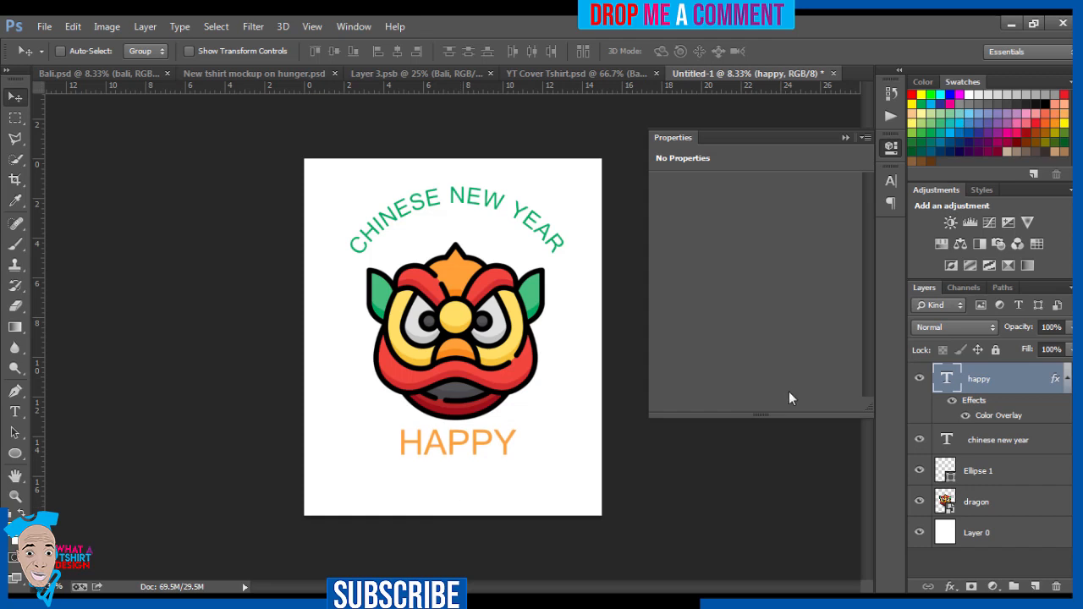
# Step: Hide the happy layer, then move the chinese new year text and dragon layers together down towards the canvas centre
pyautogui.click(919, 379)
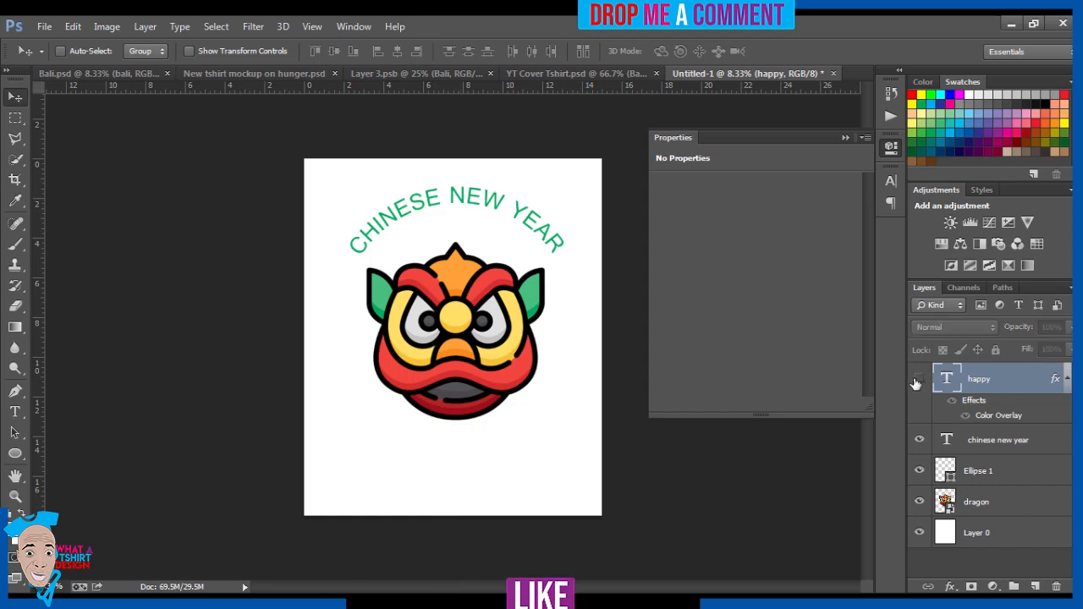
pyautogui.click(1016, 440)
pyautogui.keyDown('ctrl'); pyautogui.click(1016, 504); pyautogui.keyUp('ctrl')
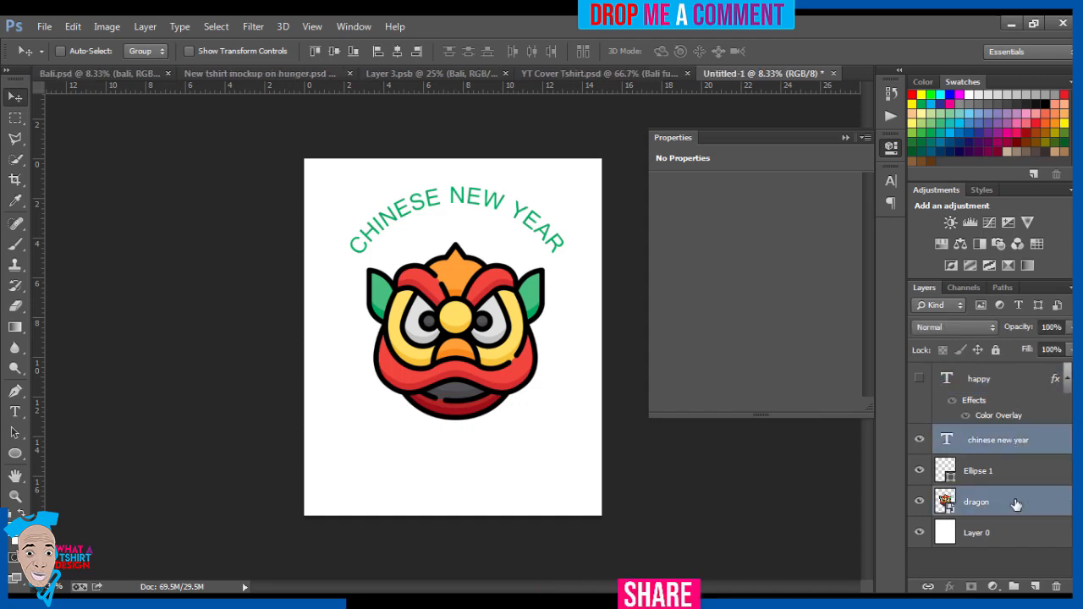
pyautogui.press('Down')
pyautogui.press('Down')
pyautogui.press('Down')
pyautogui.press('Down')
pyautogui.press('Down')
pyautogui.press('Down')
pyautogui.press('Down')
pyautogui.press('Down')
pyautogui.press('Down')
pyautogui.press('Down')
pyautogui.press('Down')
pyautogui.press('Down')
pyautogui.press('Down')
pyautogui.press('Down')
pyautogui.press('Down')
pyautogui.press('Down')
pyautogui.press('Down')
pyautogui.press('Down')
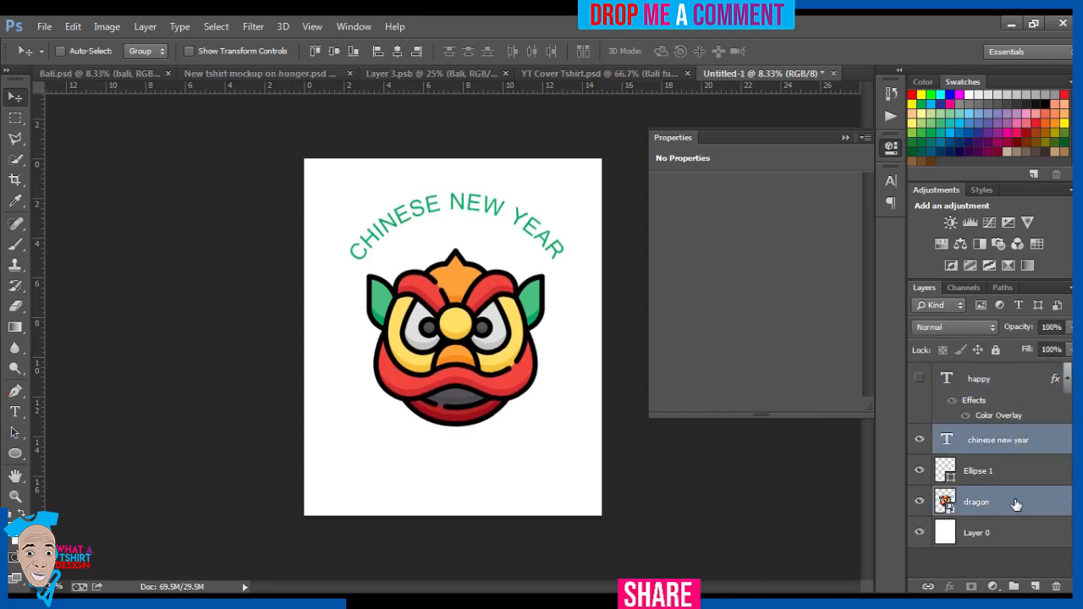
pyautogui.press('Down')
pyautogui.press('Down')
pyautogui.press('Down')
pyautogui.press('Down')
pyautogui.press('Down')
pyautogui.press('Down')
pyautogui.press('Down')
pyautogui.press('Down')
pyautogui.press('Down')
pyautogui.press('Down')
pyautogui.press('Down')
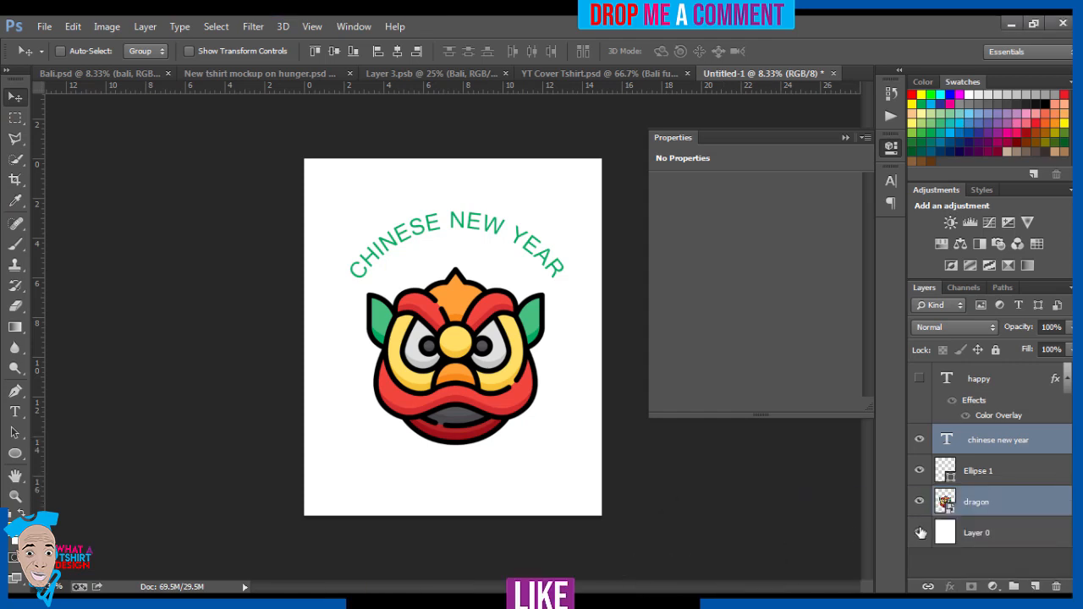
# Step: Hide the white Layer 0 background and save the design as a Photoshop file named Chi in the Pictures library
pyautogui.click(921, 533)
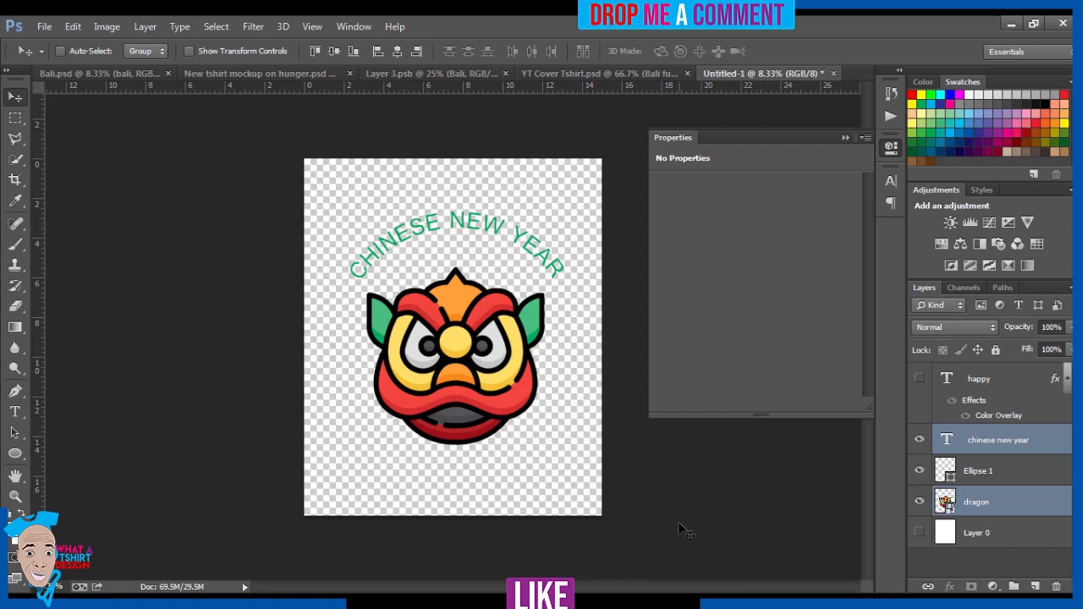
pyautogui.click(43, 26)
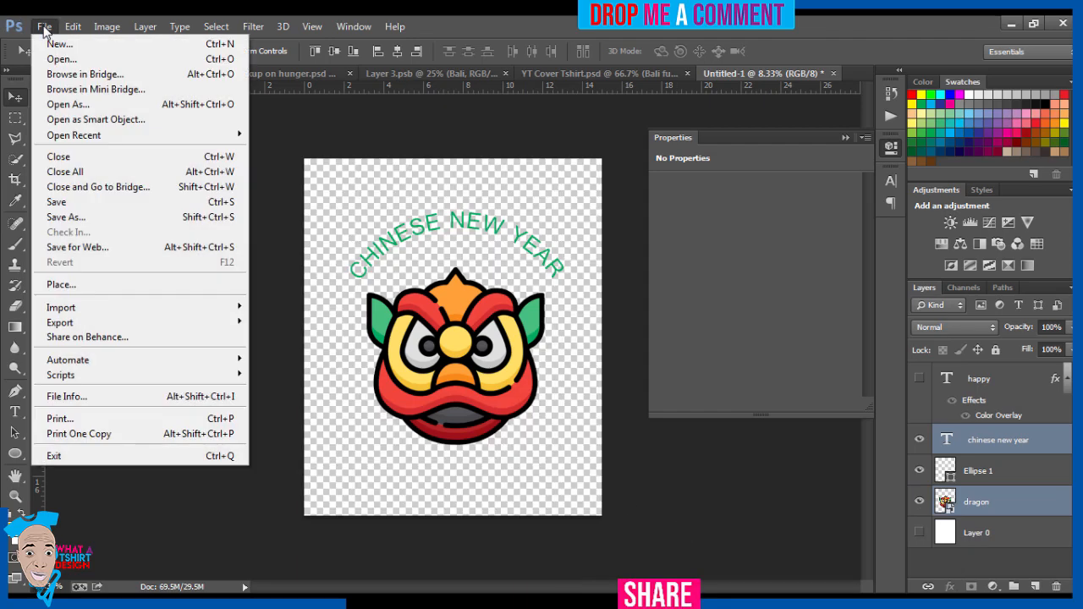
pyautogui.click(60, 222)
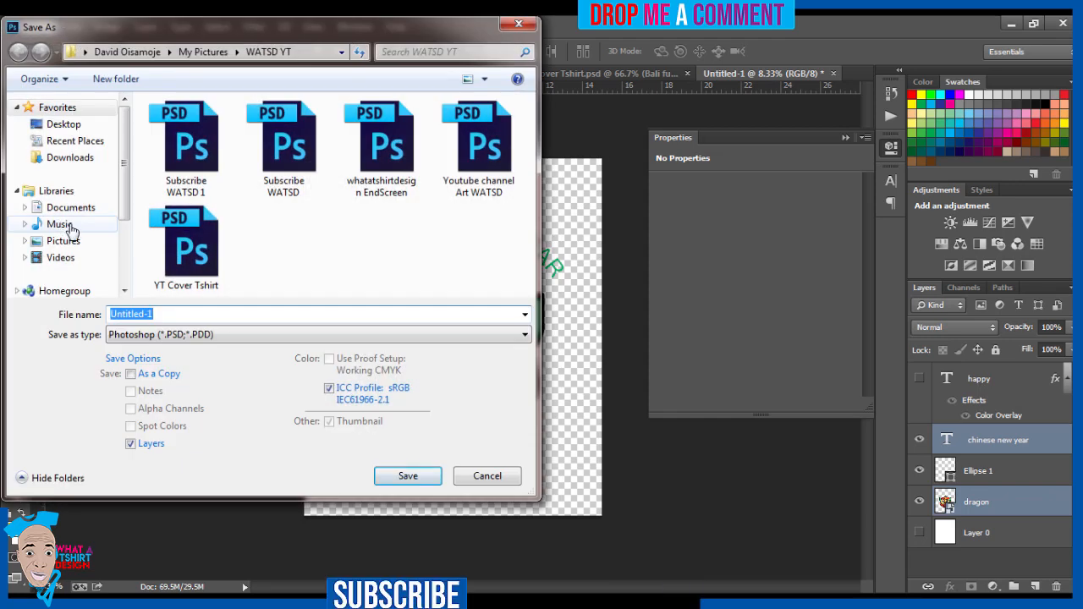
pyautogui.click(65, 241)
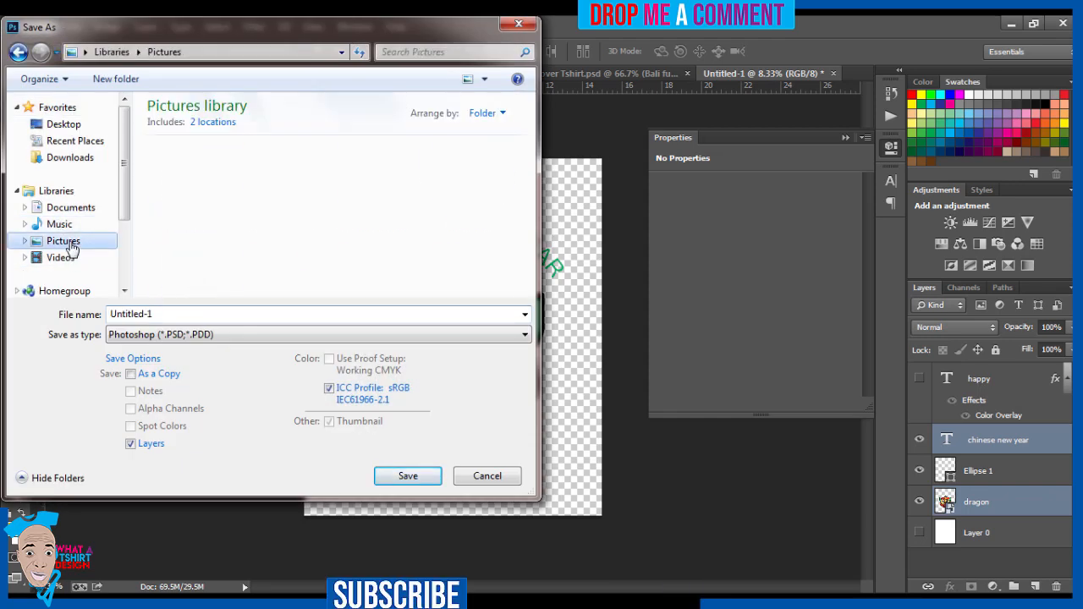
pyautogui.doubleClick(132, 315)
pyautogui.write('C')
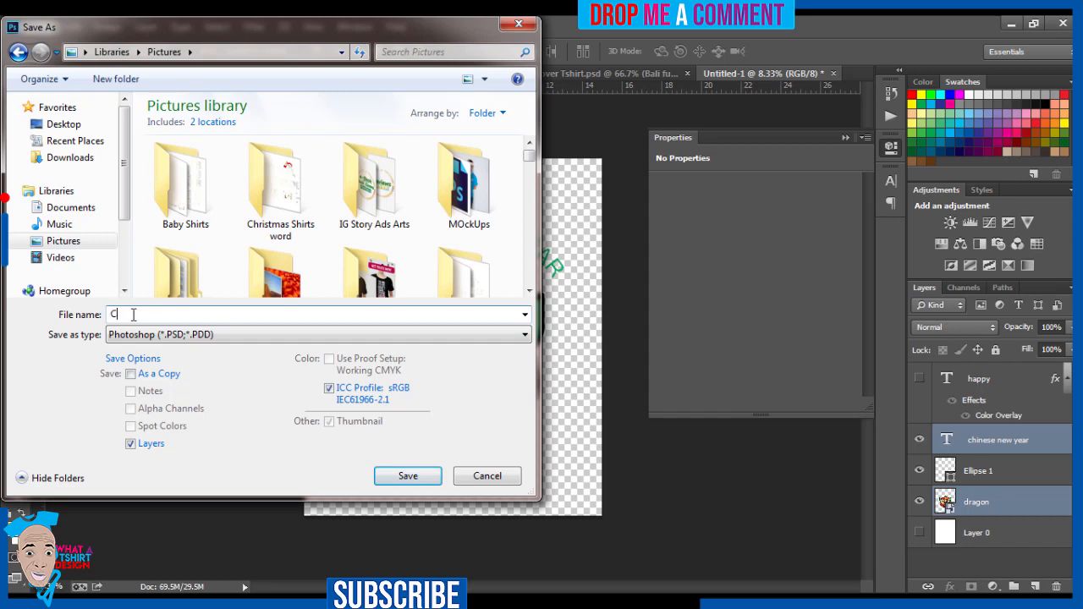
pyautogui.write('hi')
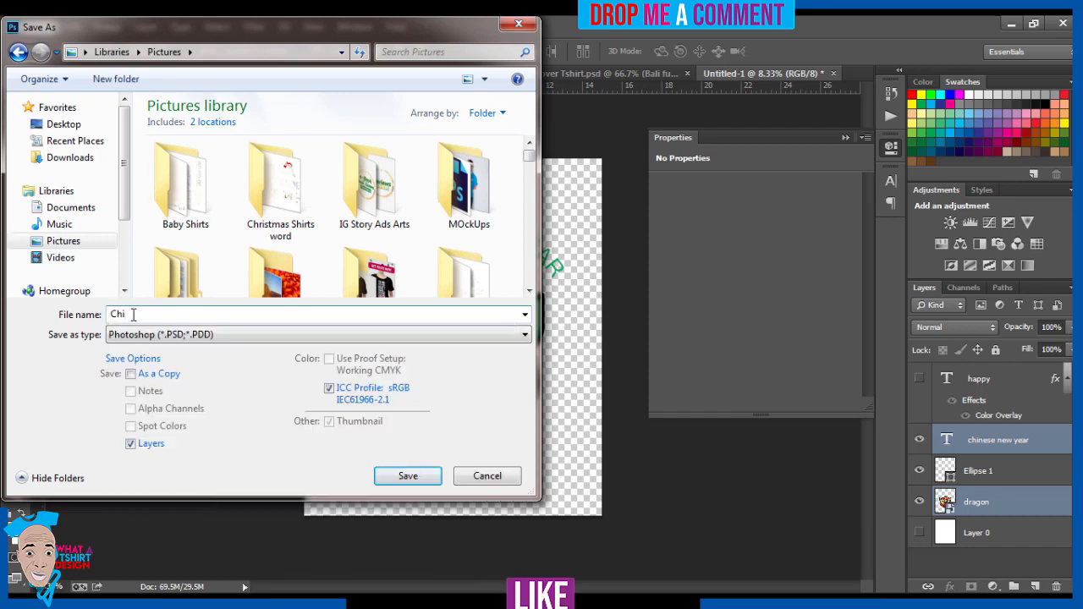
pyautogui.click(403, 477)
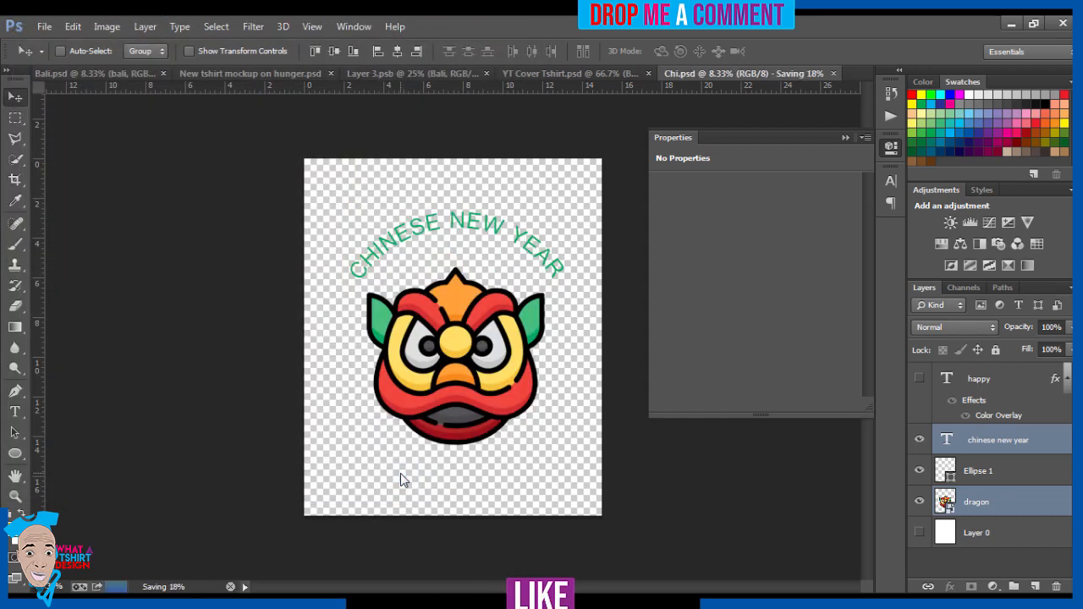
# Step: Save a PNG copy of the design as Chi in the Pictures library, with no compression and interlaced
pyautogui.click(43, 27)
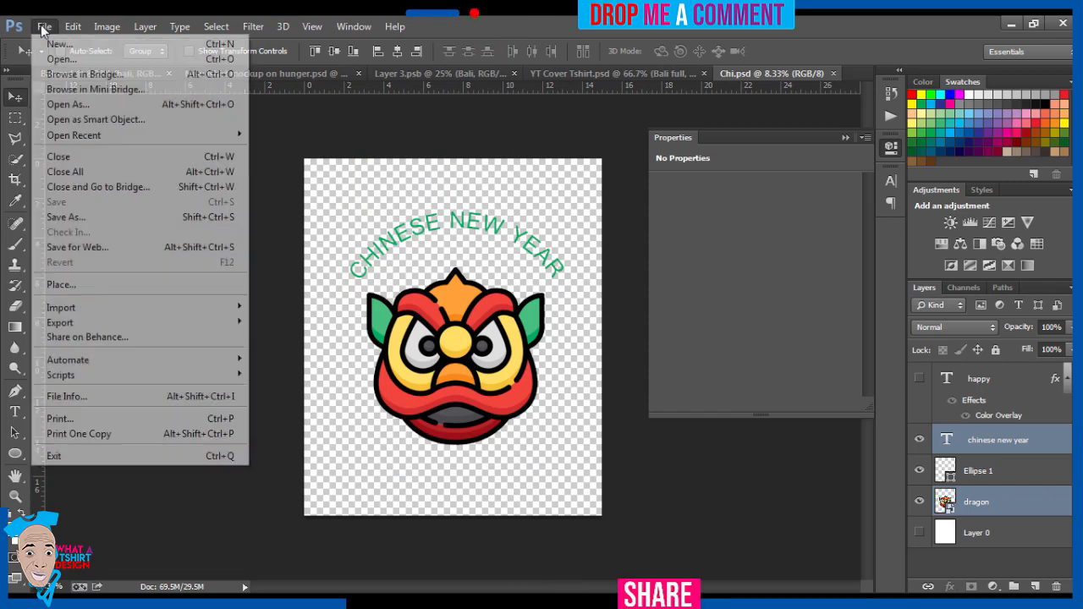
pyautogui.click(76, 217)
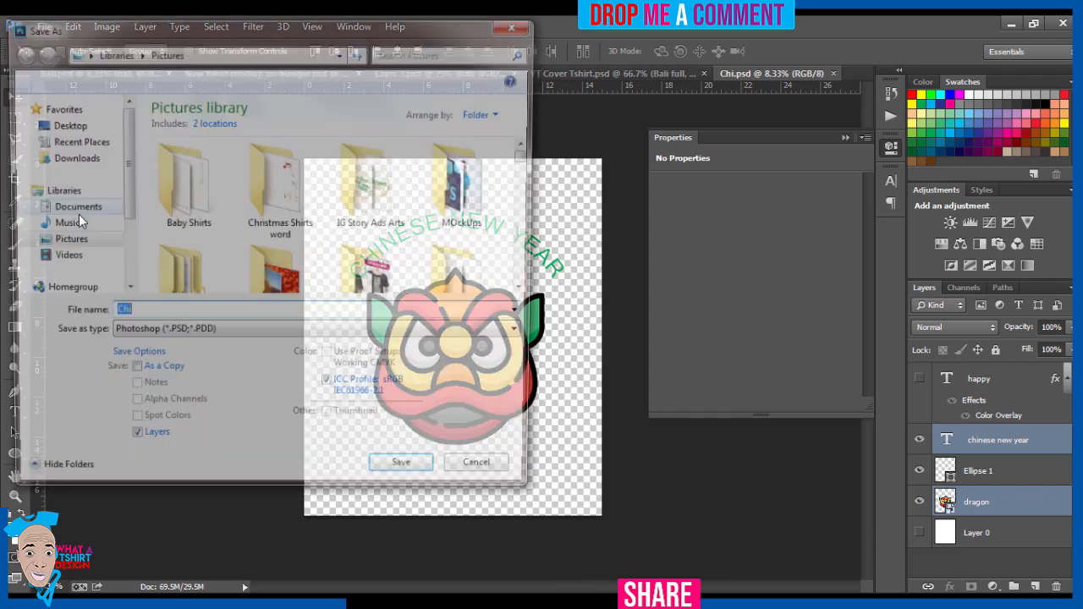
pyautogui.click(158, 335)
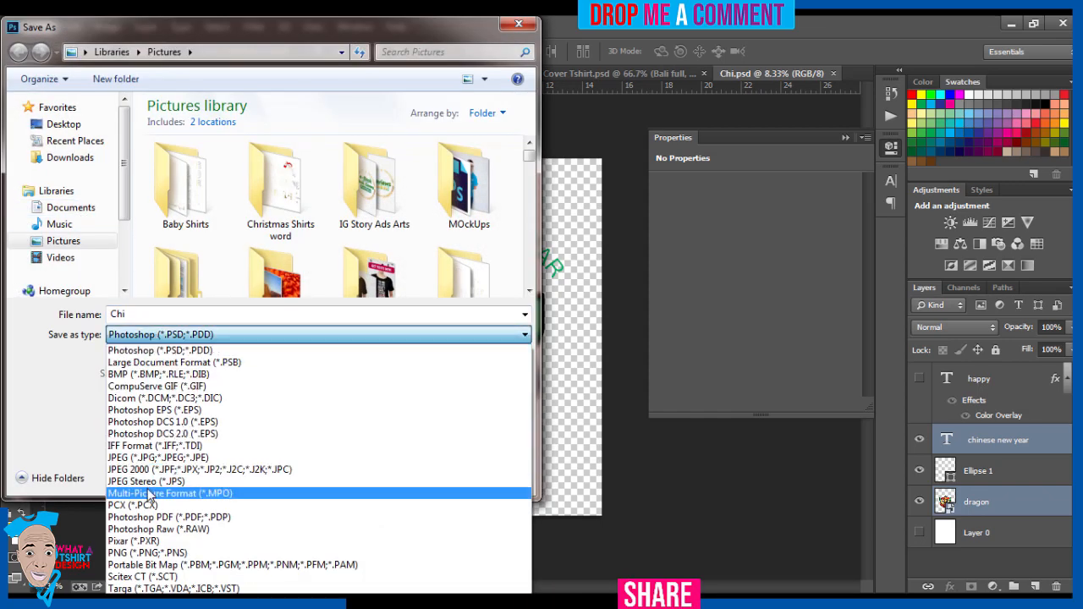
pyautogui.click(152, 553)
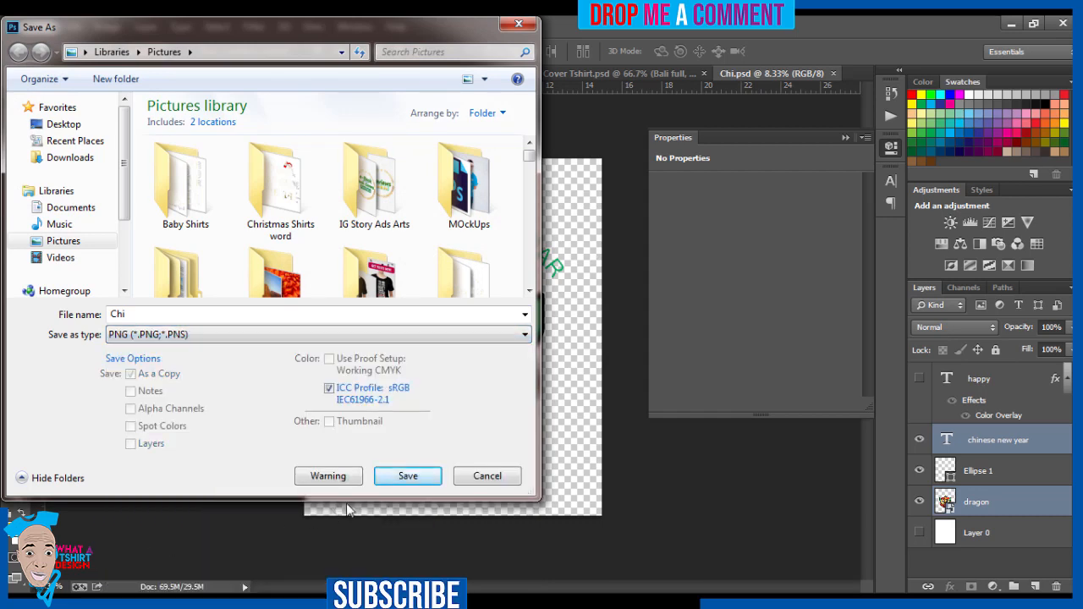
pyautogui.click(408, 476)
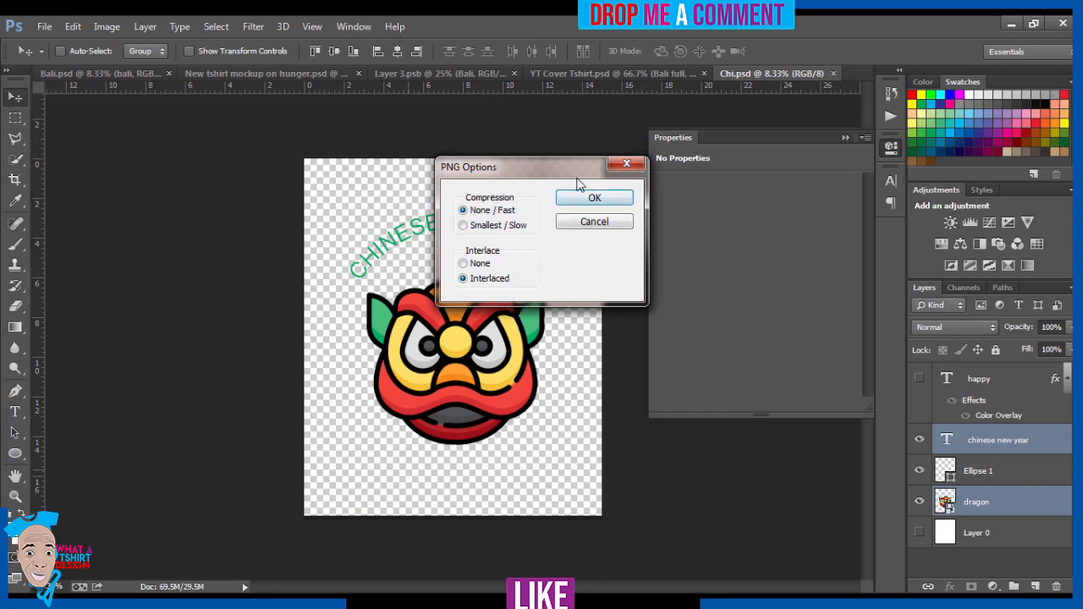
pyautogui.click(592, 198)
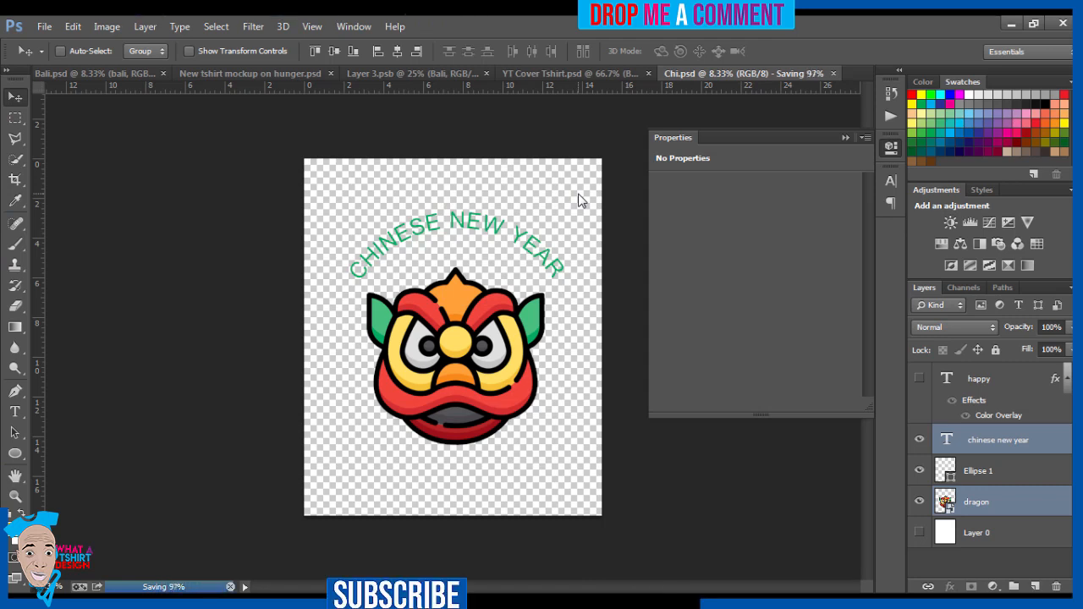
# Step: Bring up the New tshirt mockup on hunger.psd document and collapse the Properties panel covering the canvas
pyautogui.click(563, 75)
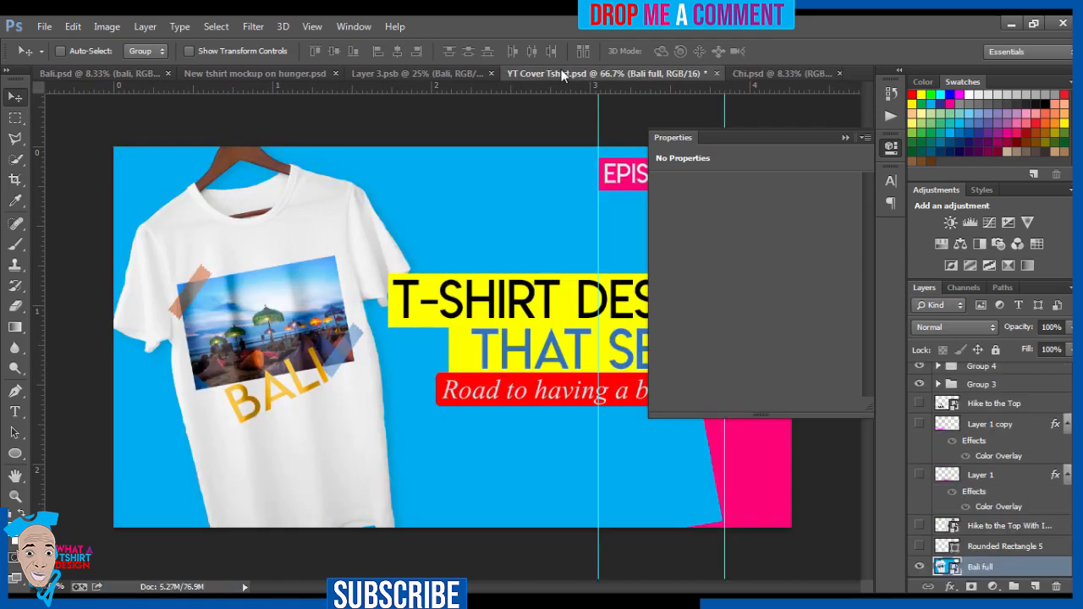
pyautogui.click(396, 71)
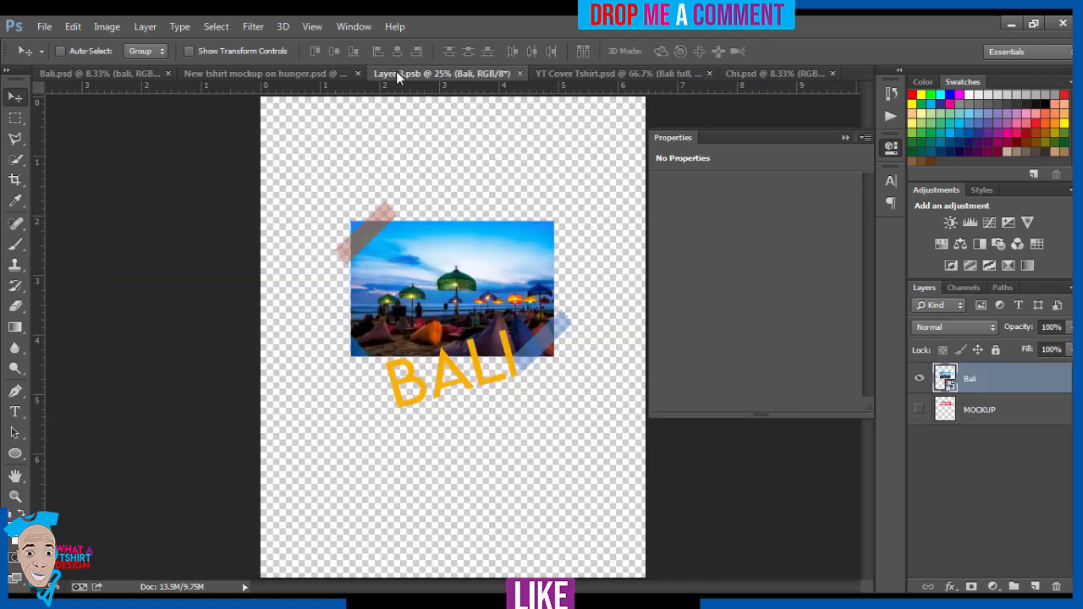
pyautogui.click(271, 74)
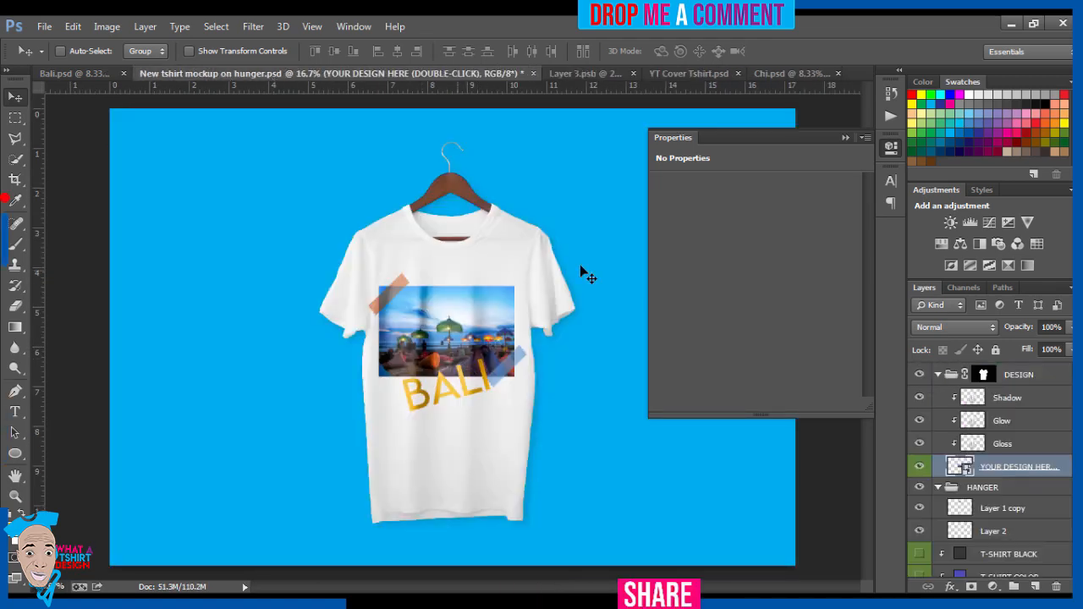
pyautogui.click(847, 138)
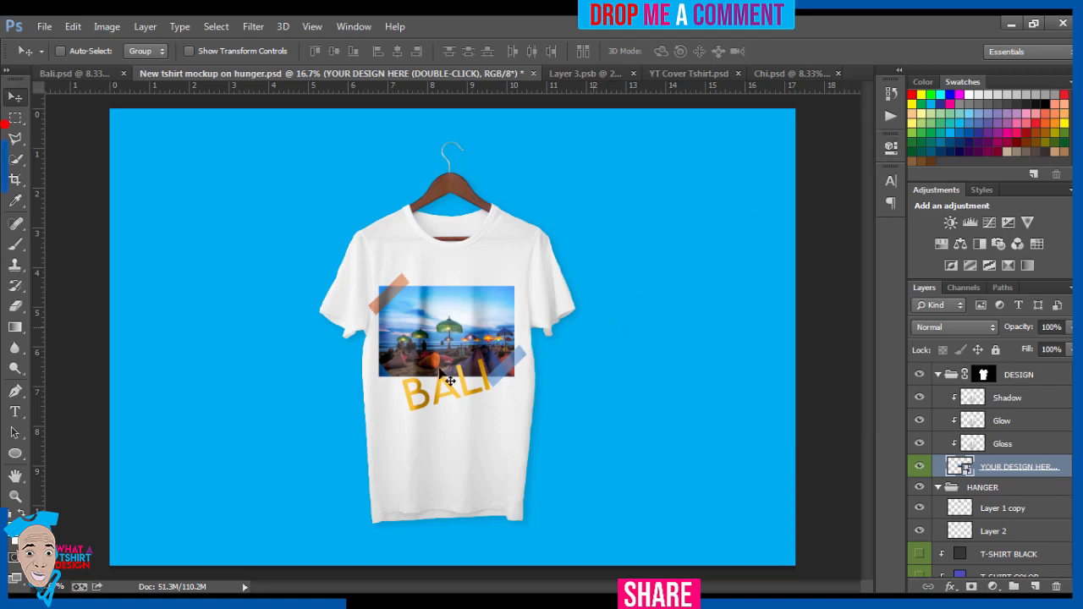
pyautogui.click(257, 603)
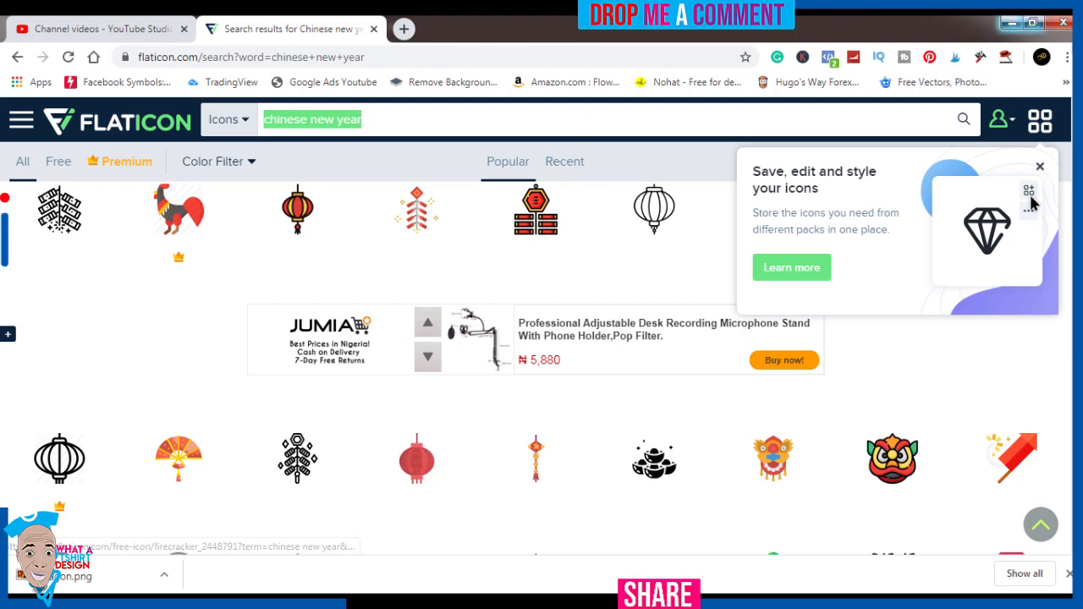
pyautogui.click(1012, 22)
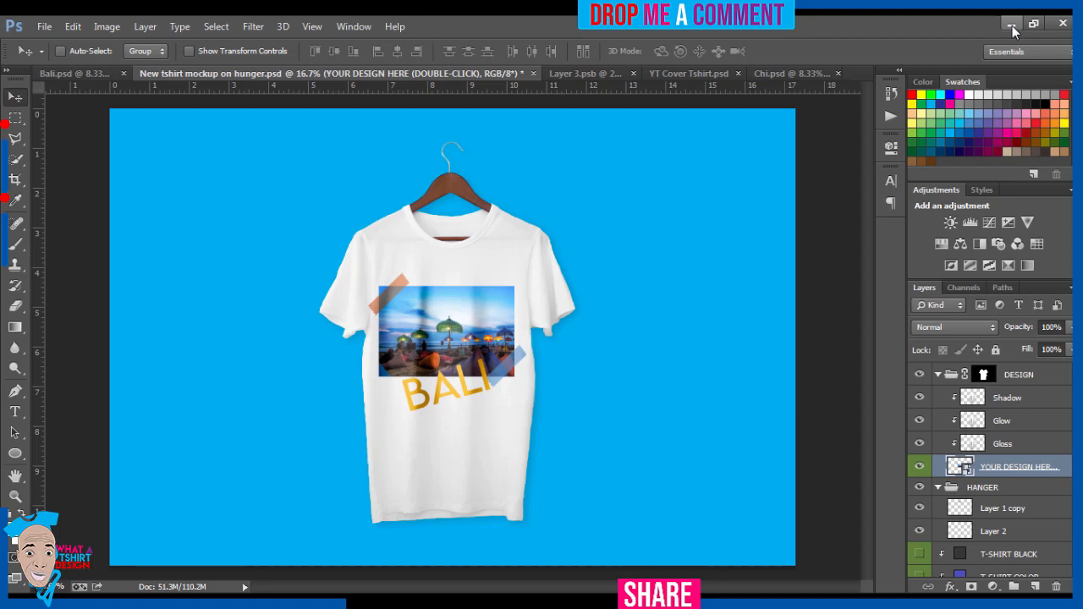
# Step: Open the contents of the mockup's YOUR DESIGN HERE smart object and hide its Bali layer
pyautogui.doubleClick(956, 468)
pyautogui.click(550, 263)
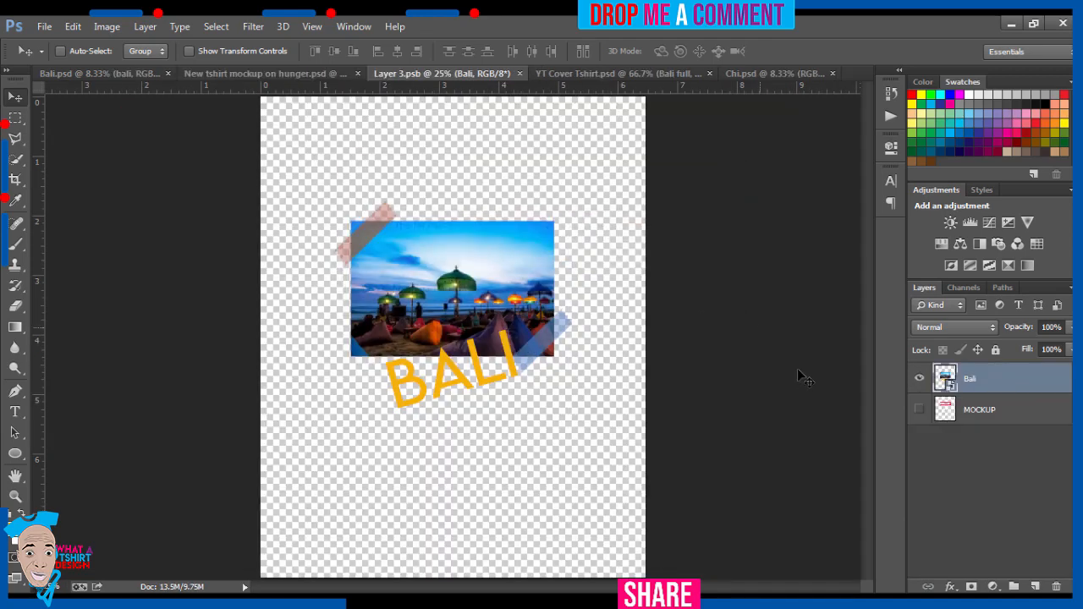
pyautogui.click(918, 379)
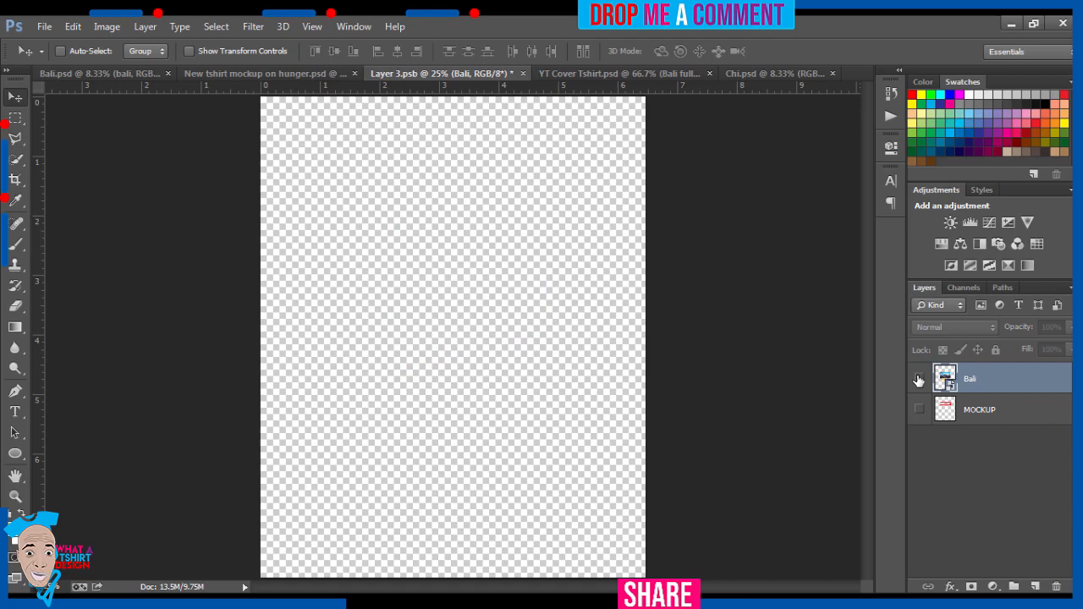
# Step: Place the Chi PNG image from the Pictures library into the open smart object document
pyautogui.moveTo(187, 603)
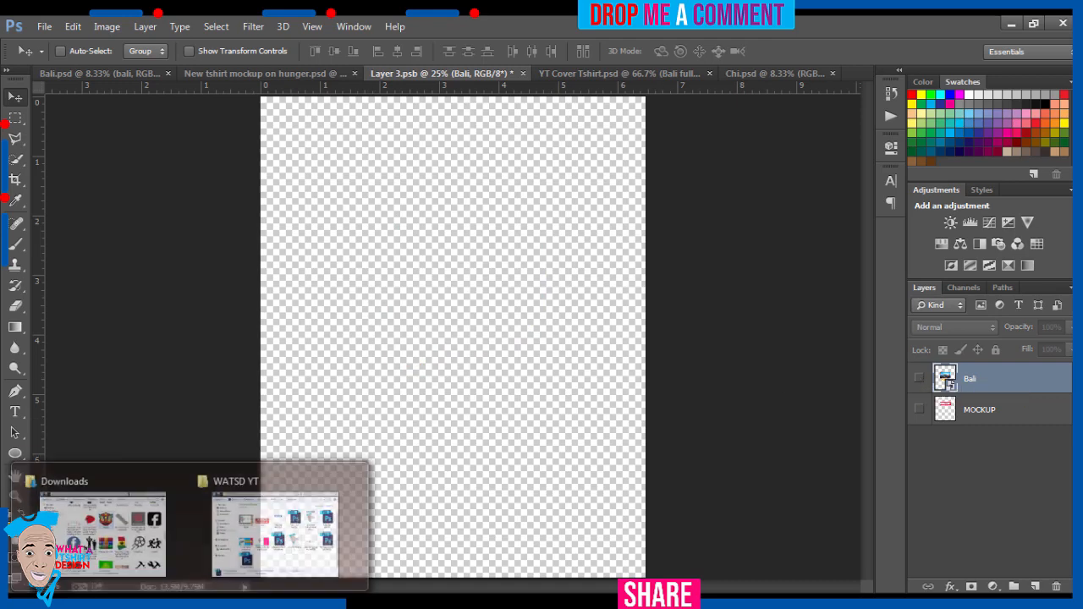
pyautogui.click(104, 546)
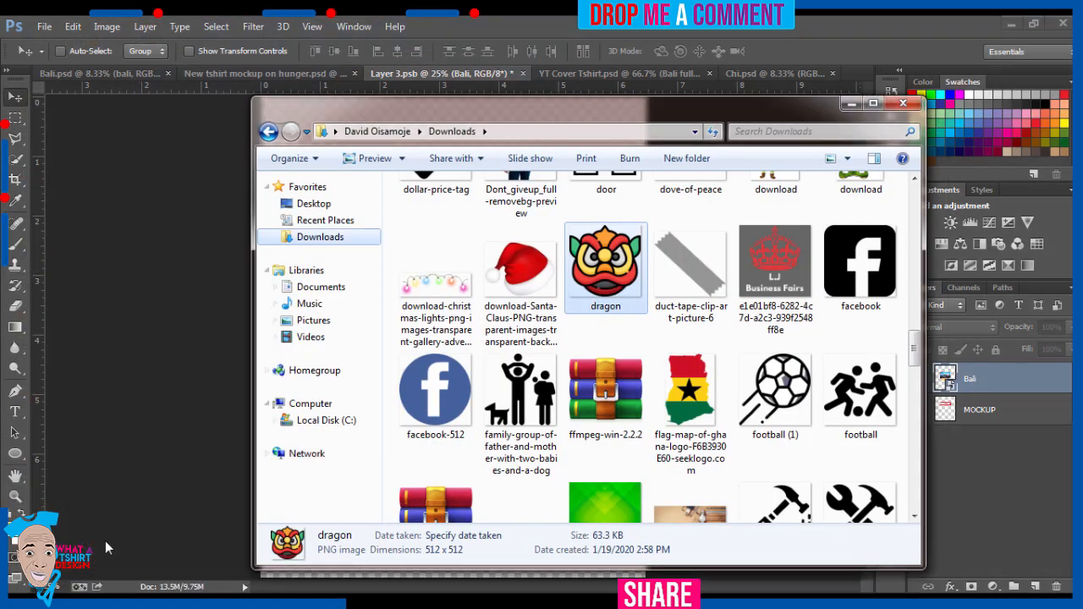
pyautogui.click(329, 327)
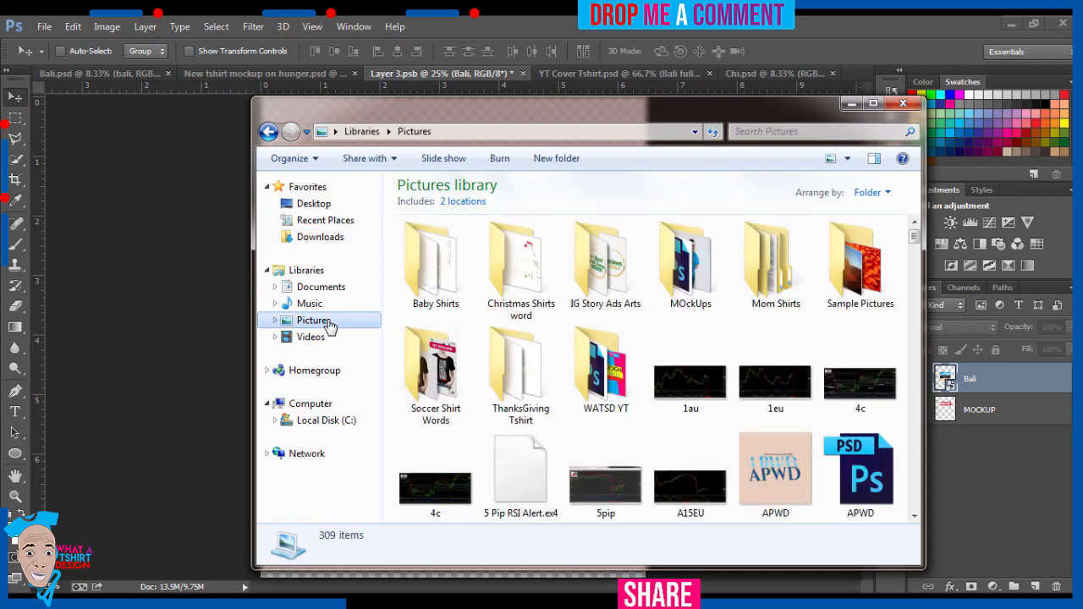
pyautogui.click(631, 384)
pyautogui.write('chai')
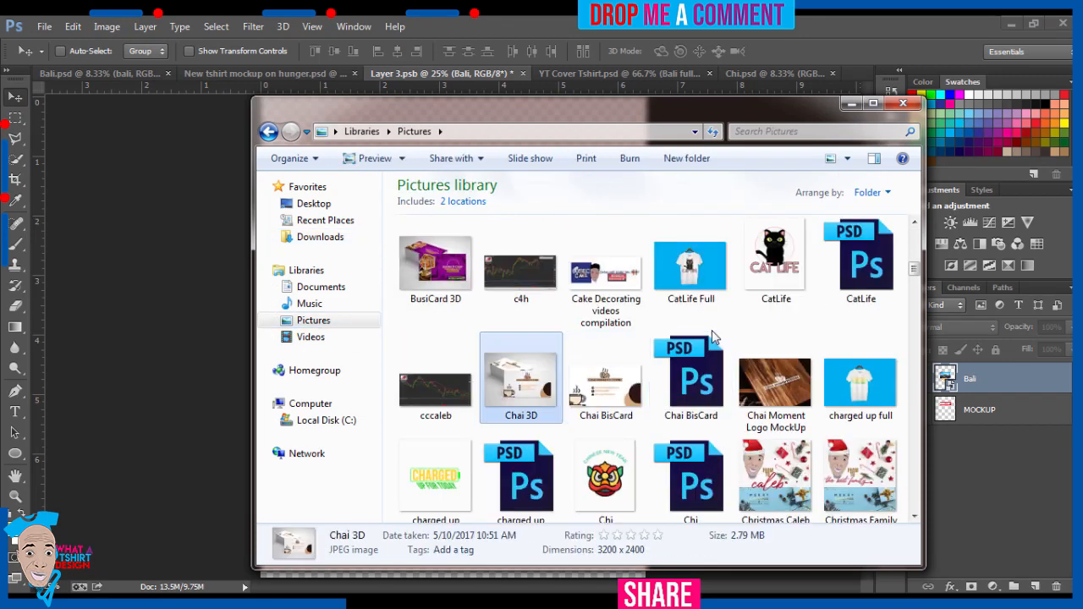
pyautogui.moveTo(602, 484); pyautogui.dragTo(231, 441)
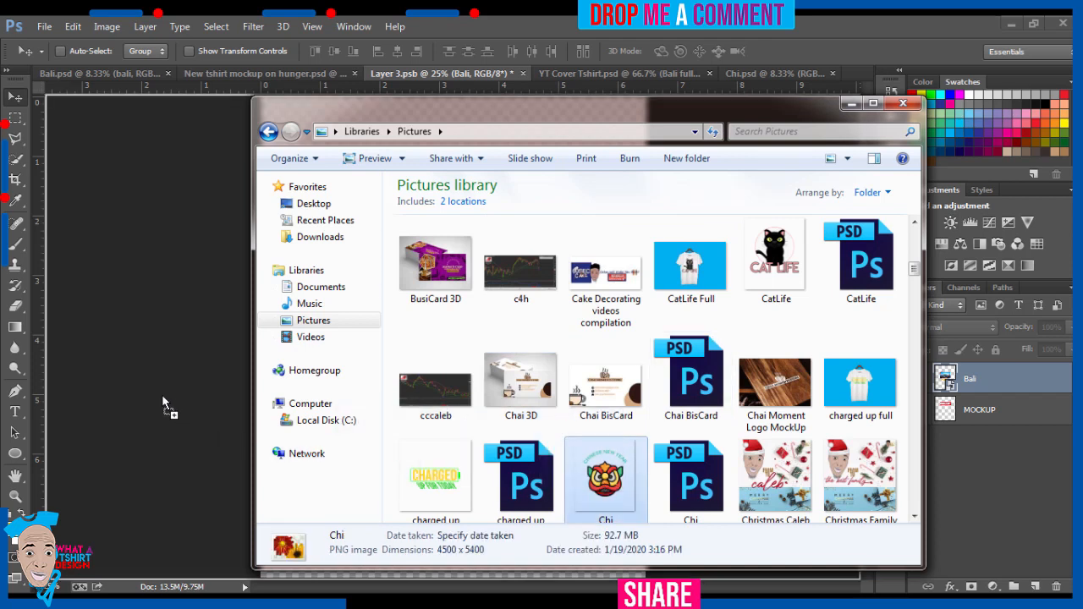
pyautogui.moveTo(161, 394); pyautogui.dragTo(154, 390)
pyautogui.moveTo(154, 390); pyautogui.dragTo(154, 390)
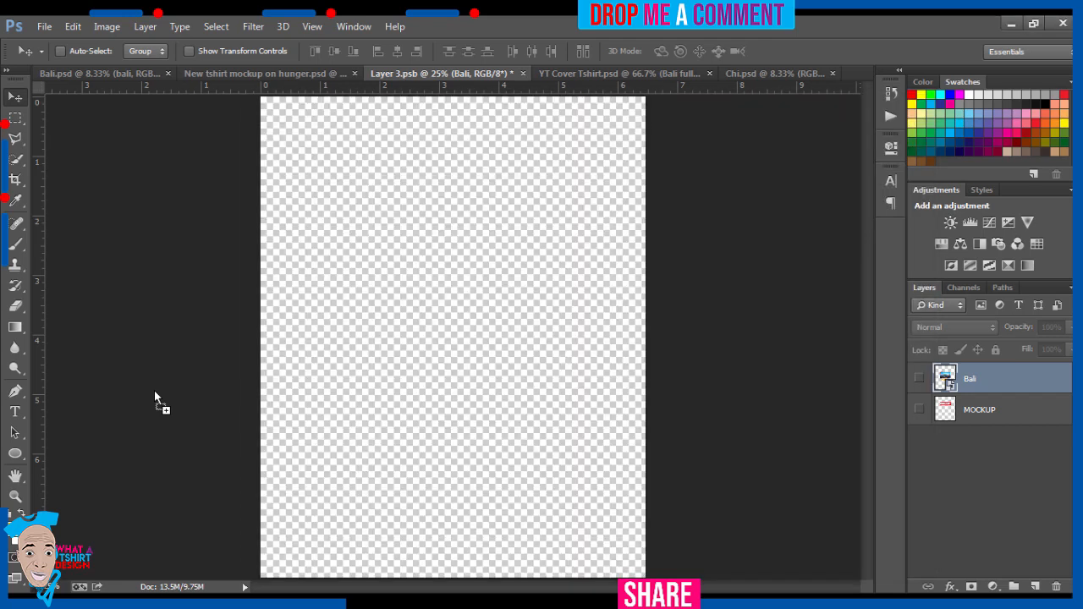
pyautogui.moveTo(154, 390); pyautogui.dragTo(373, 404)
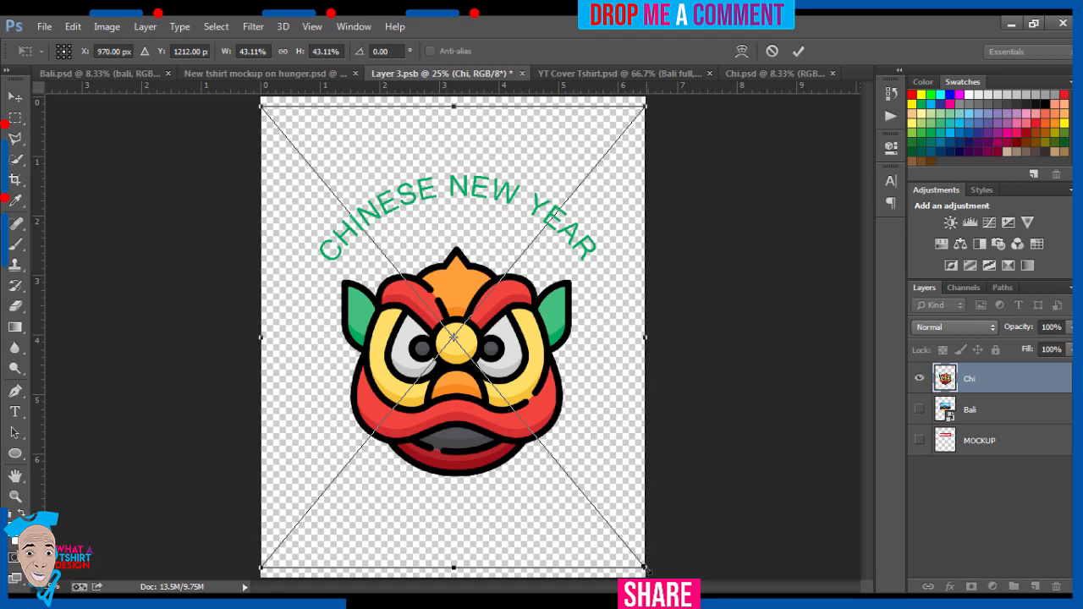
# Step: Scale the placed Chi design proportionally about its centre to about 33% and save the smart object contents
pyautogui.moveTo(643, 567); pyautogui.dragTo(601, 514)
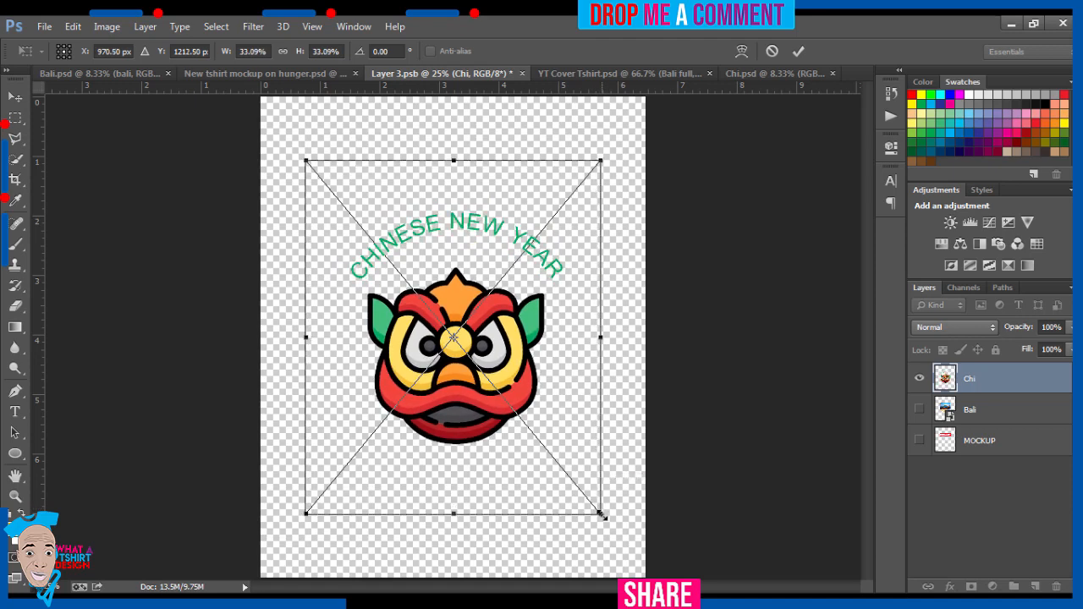
pyautogui.press('Return')
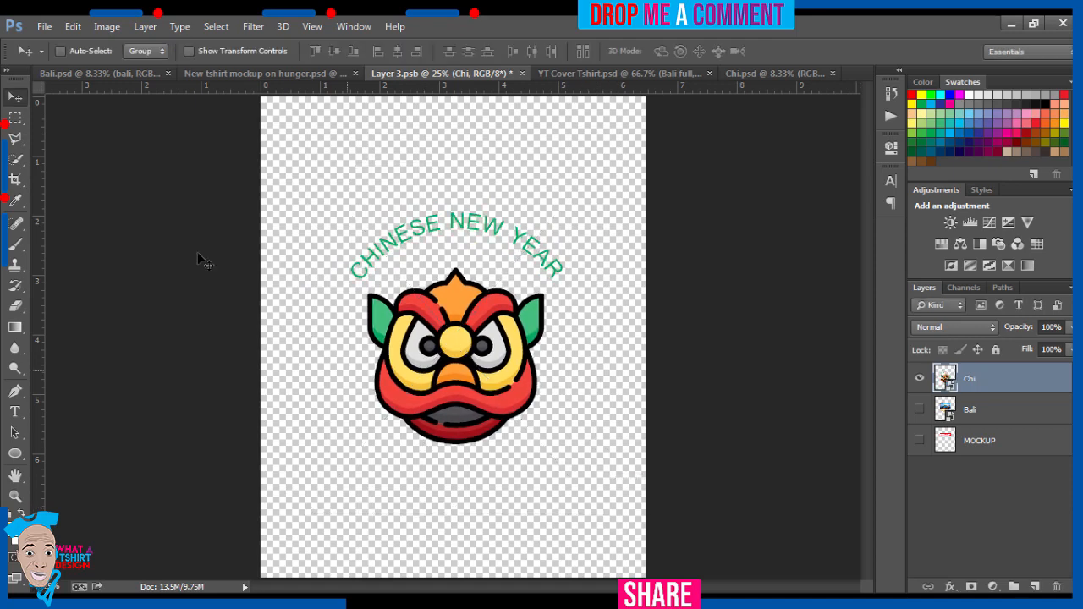
pyautogui.click(43, 28)
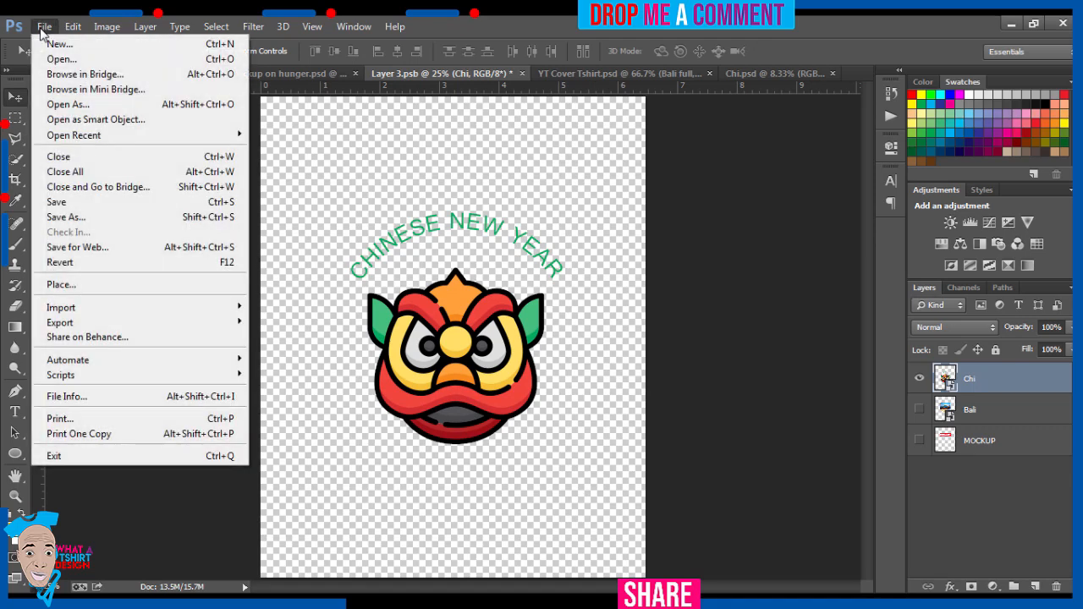
pyautogui.click(76, 203)
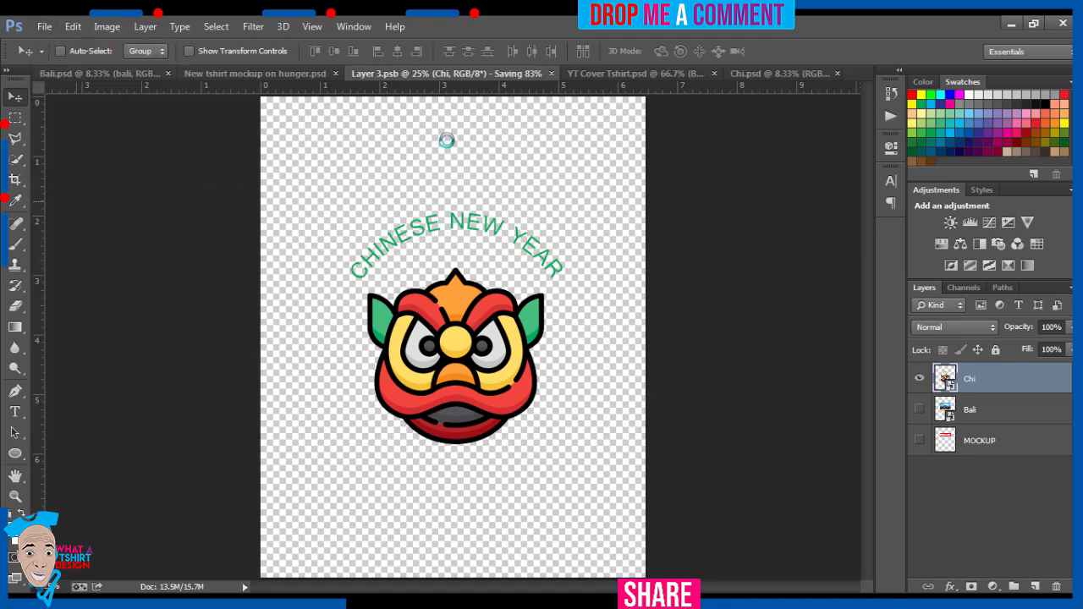
# Step: Return to the New tshirt mockup on hunger.psd document, show the T-SHIRT BLACK layer and save the mockup
pyautogui.click(267, 80)
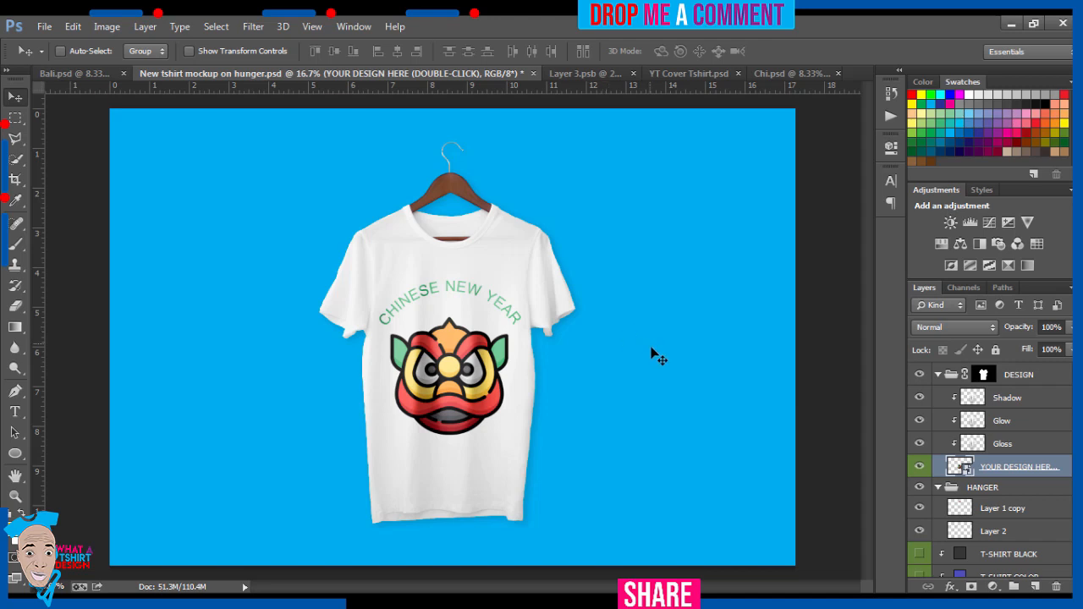
pyautogui.click(920, 554)
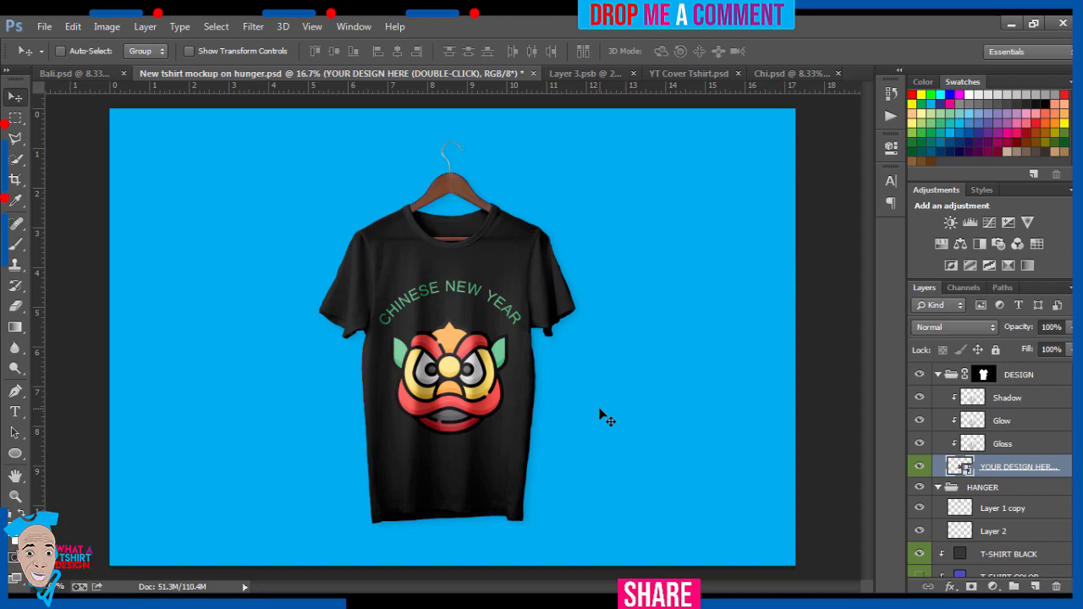
pyautogui.click(43, 30)
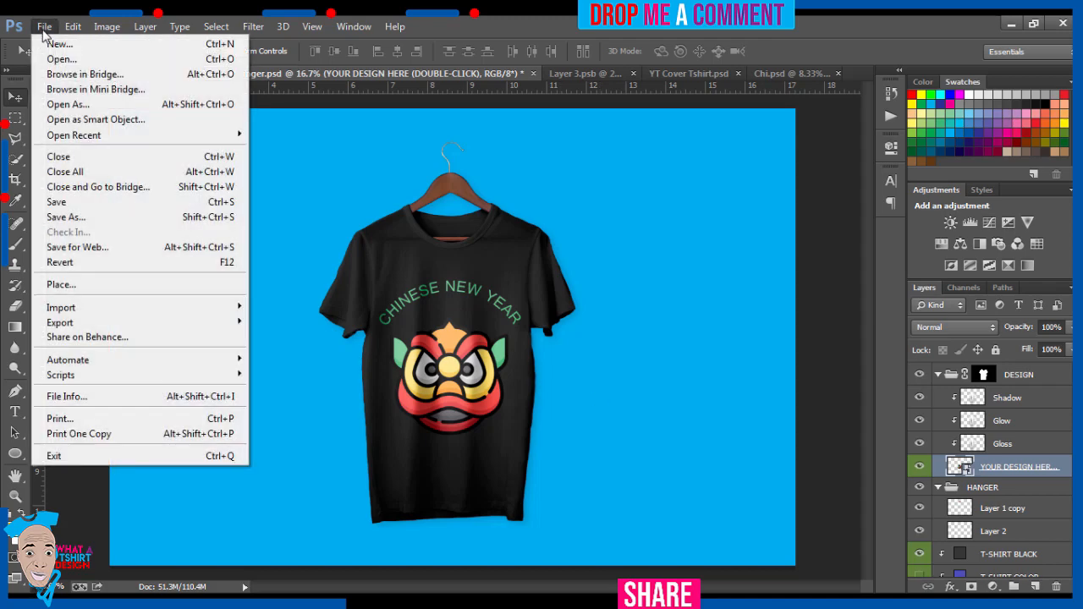
pyautogui.click(66, 202)
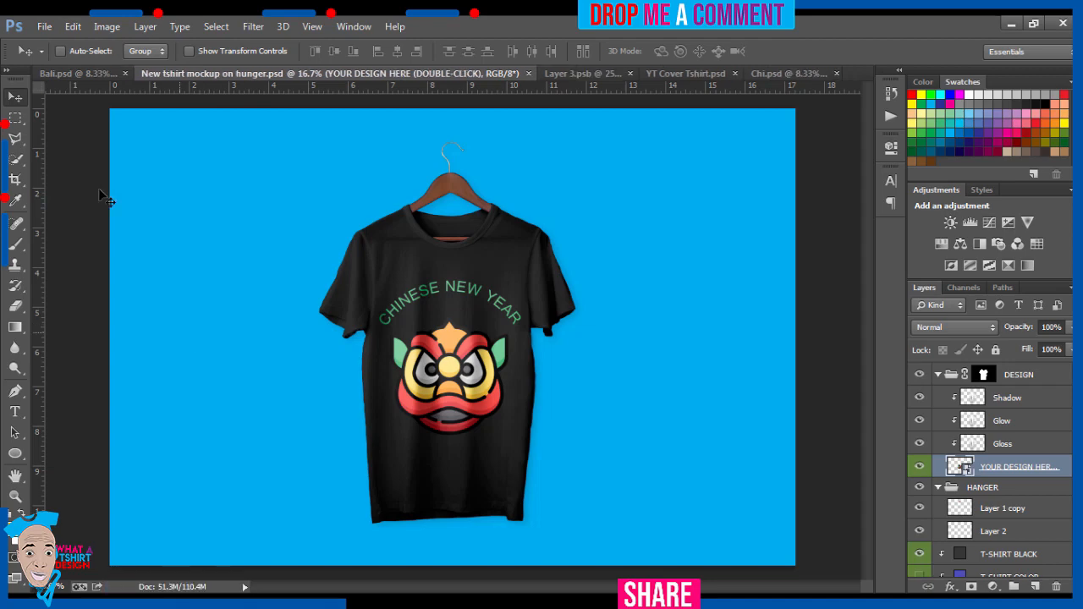
# Step: Start saving a copy of the mockup in the Pictures library under the file name Chi FULL
pyautogui.click(44, 26)
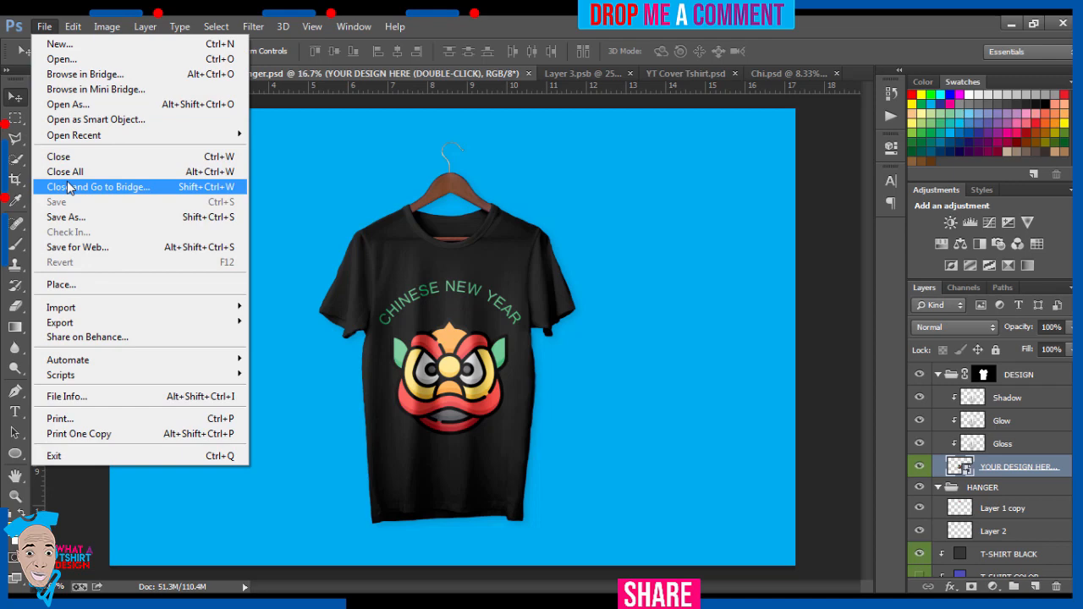
pyautogui.click(73, 217)
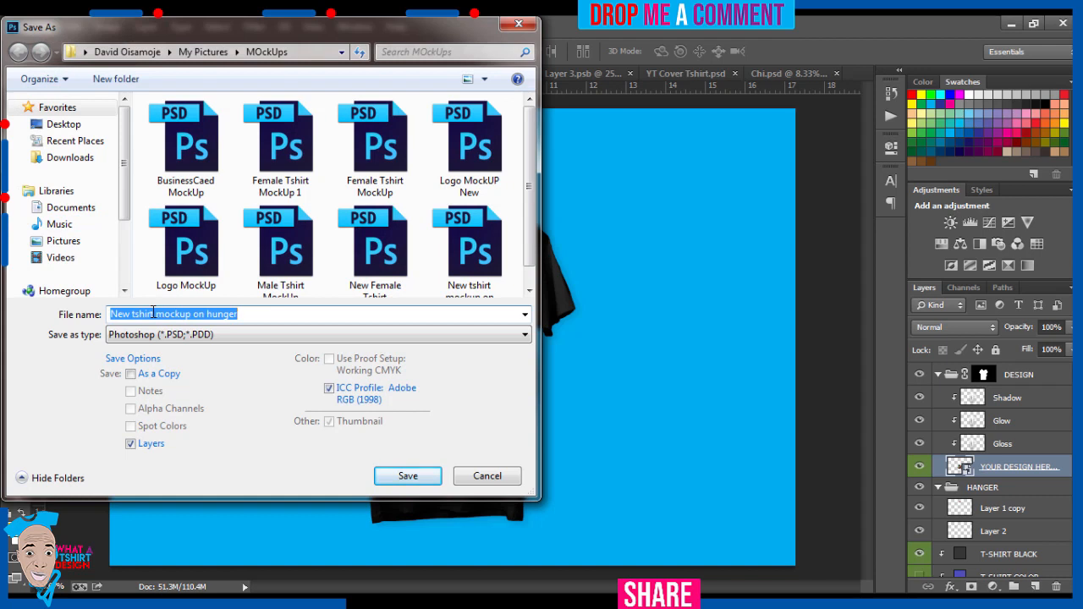
pyautogui.click(65, 244)
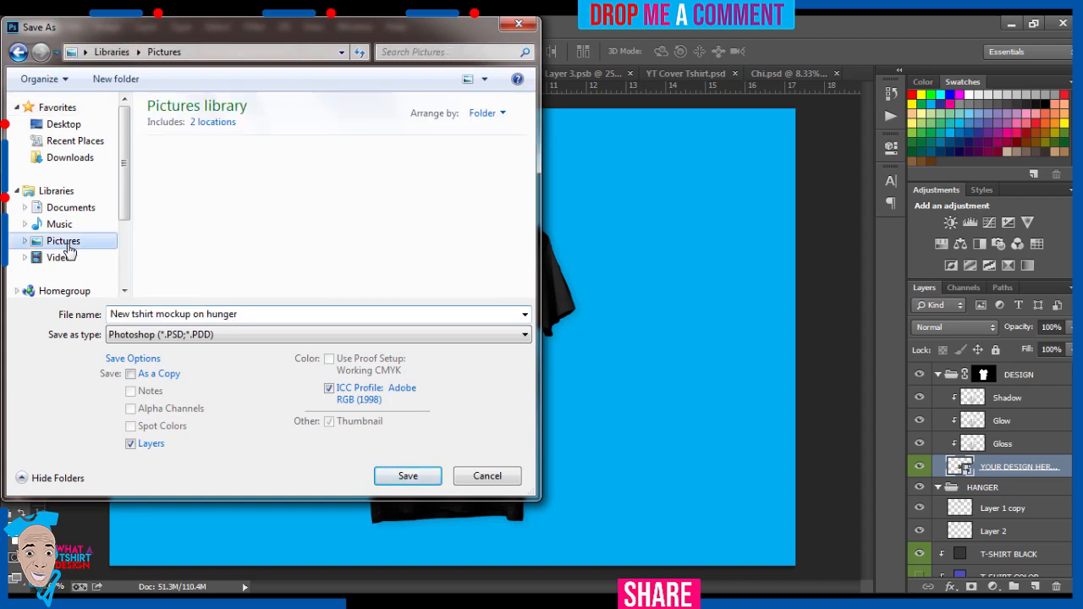
pyautogui.click(154, 314)
pyautogui.write('c')
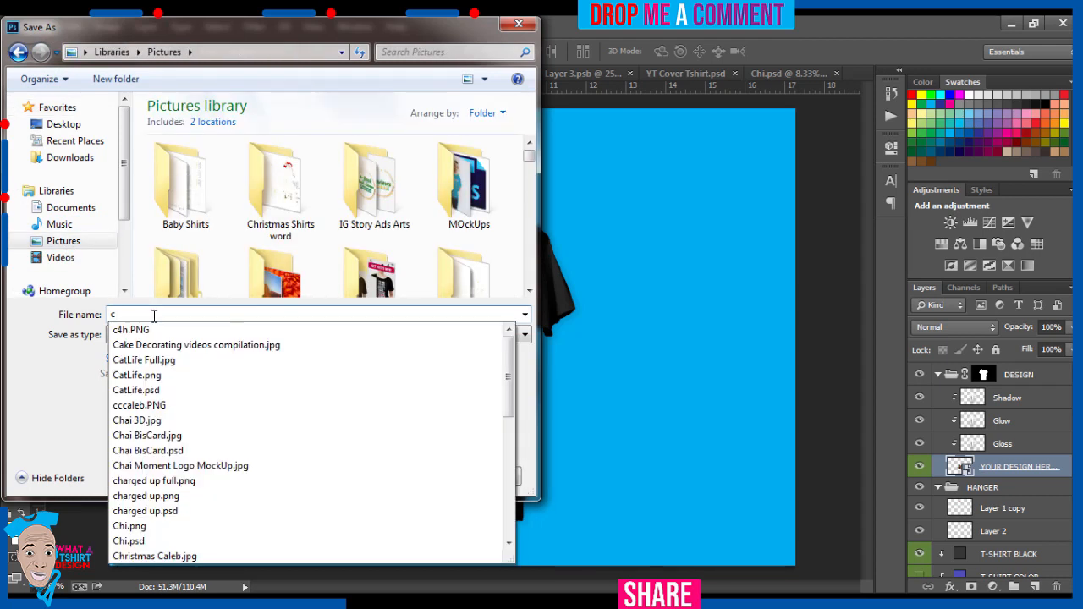
pyautogui.write('h')
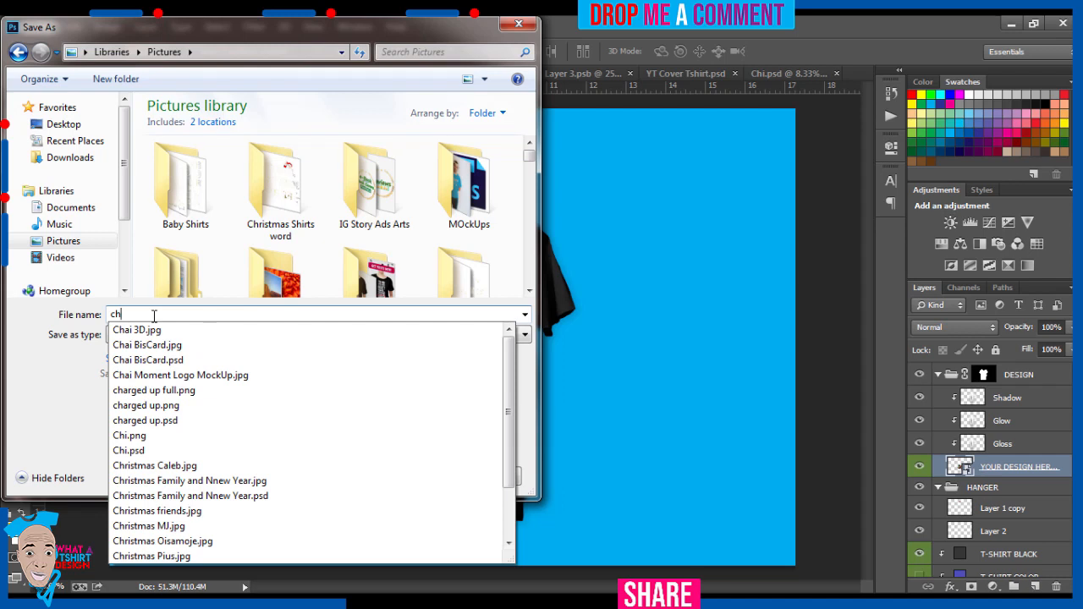
pyautogui.write('i')
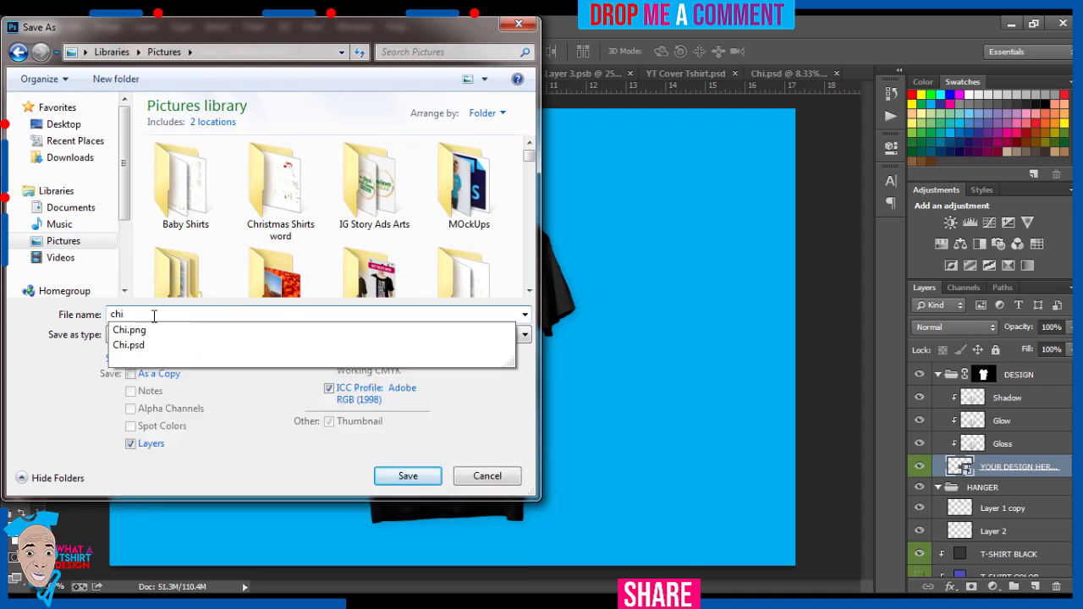
pyautogui.press('Down')
pyautogui.press('BackSpace')
pyautogui.press('BackSpace')
pyautogui.press('BackSpace')
pyautogui.press('BackSpace')
pyautogui.write('FU')
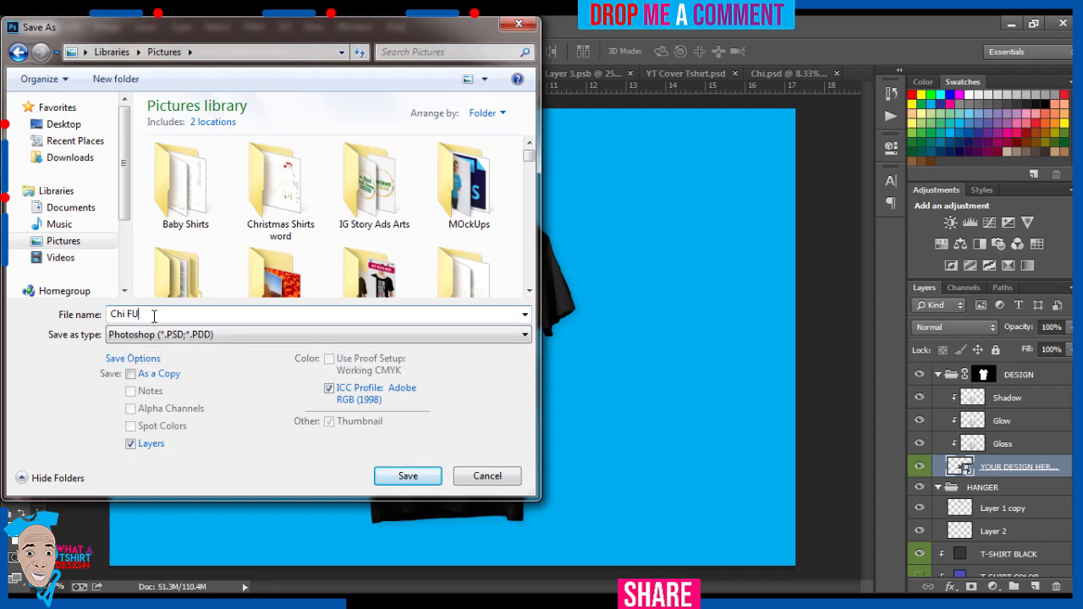
pyautogui.write('LL')
# Step: Set the copy's format to JPEG and save it at maximum quality 12, progressive with 3 scans
pyautogui.click(137, 337)
pyautogui.click(132, 457)
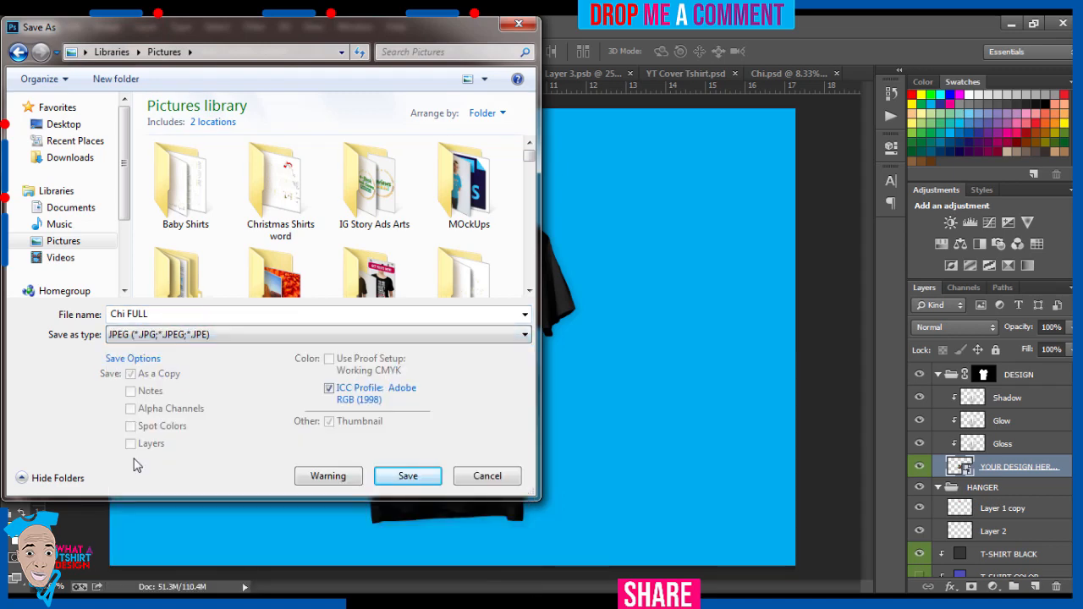
pyautogui.click(408, 477)
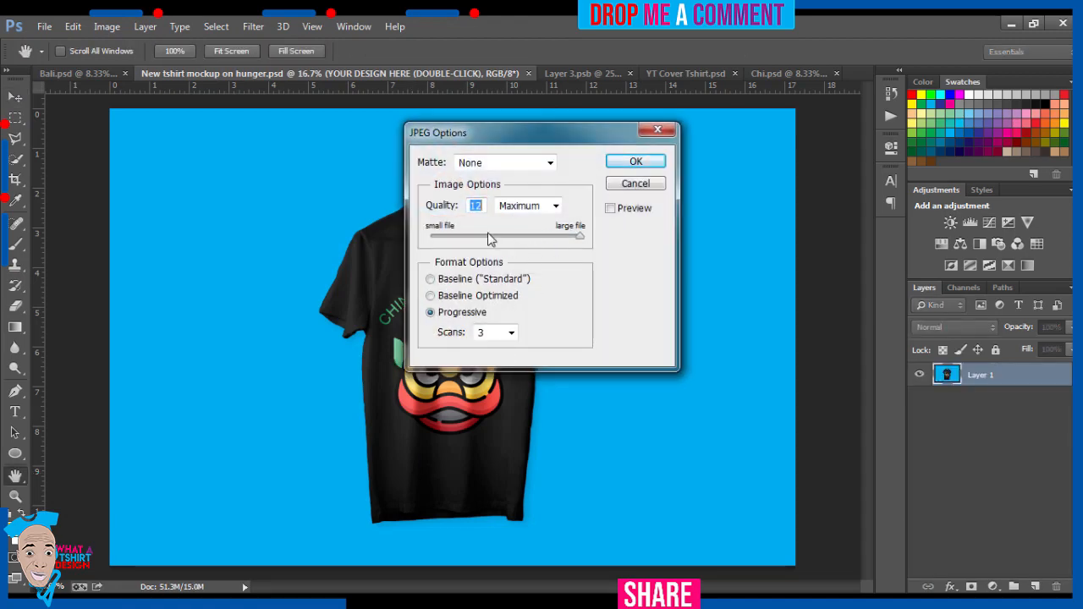
pyautogui.click(616, 165)
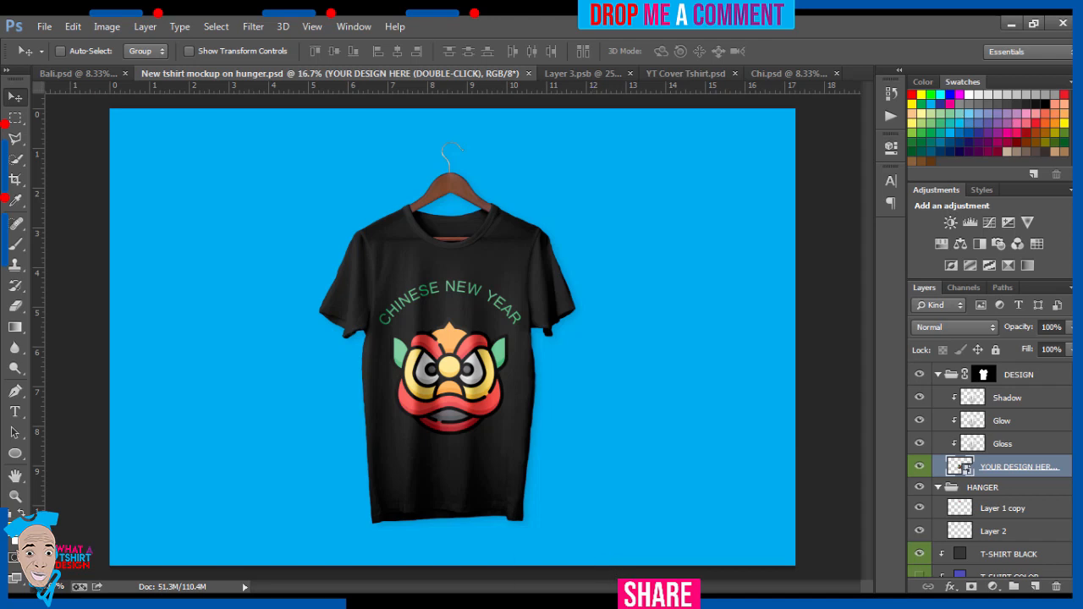
pyautogui.click(612, 602)
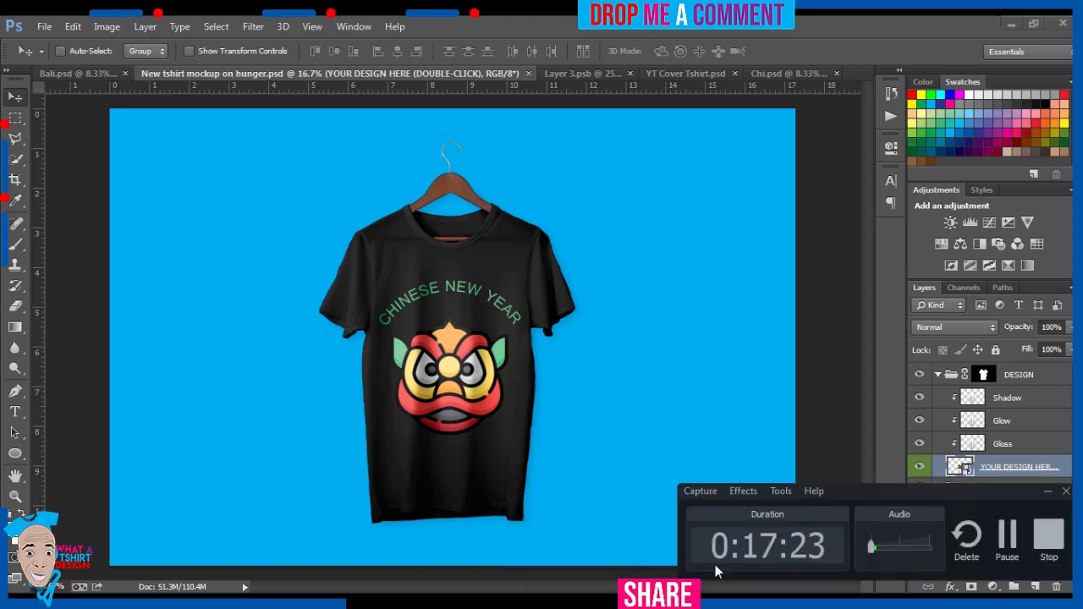